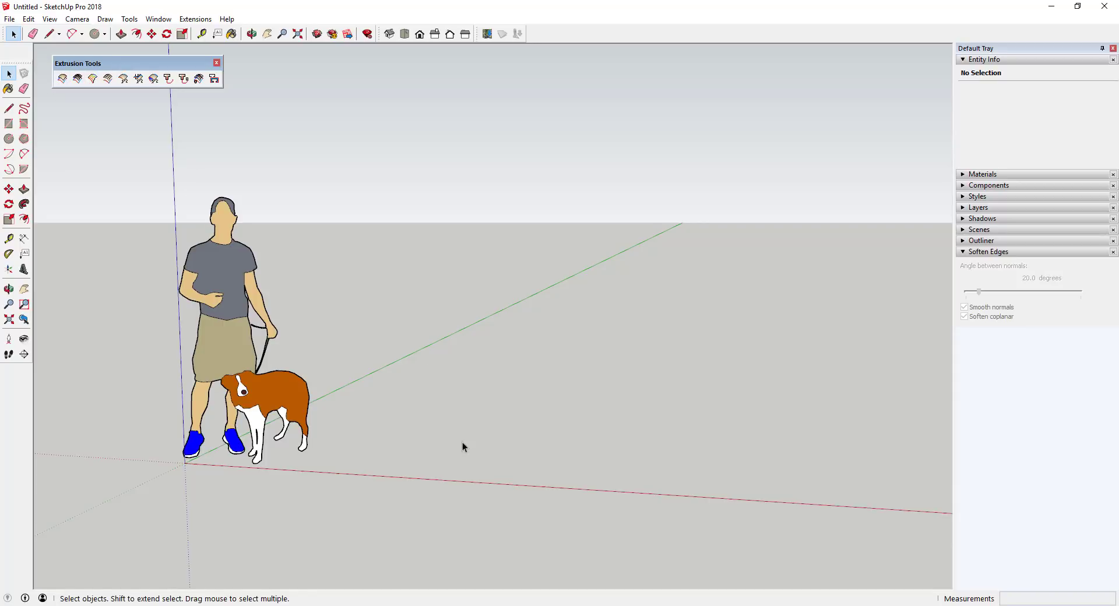
Draw an upright arched profile near the red axis with a 2-point arc, bulging about 1' 8 1/8".
key(a)
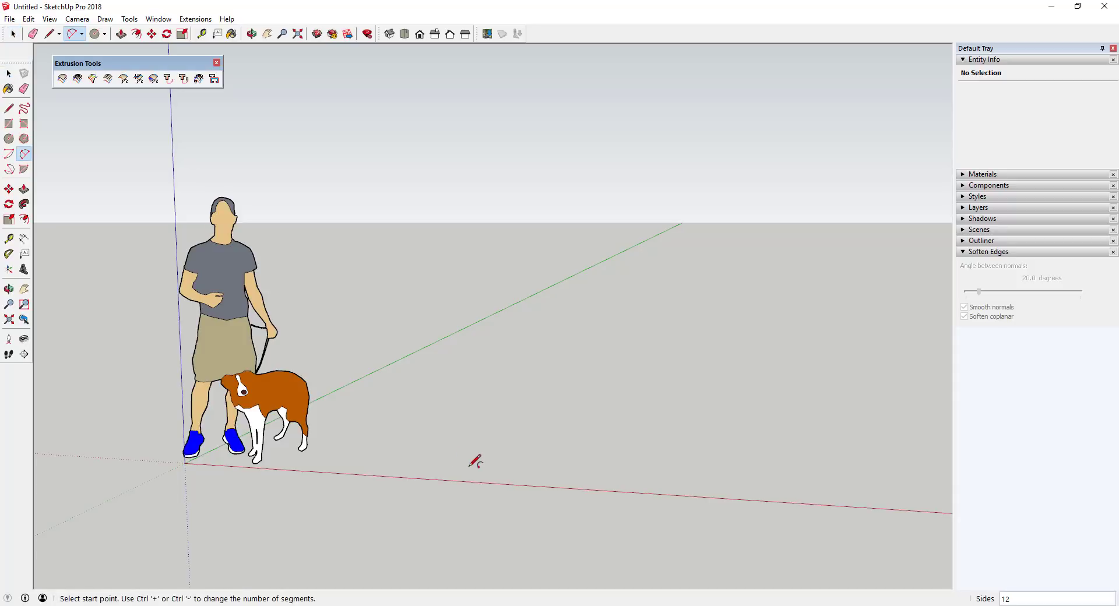
click(467, 467)
click(614, 475)
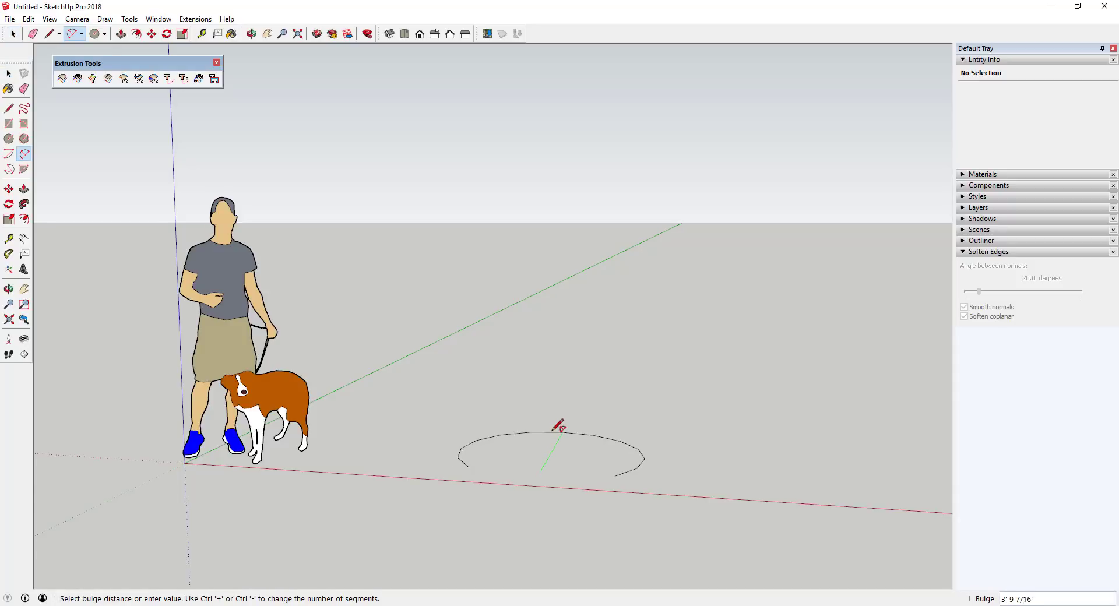
click(543, 394)
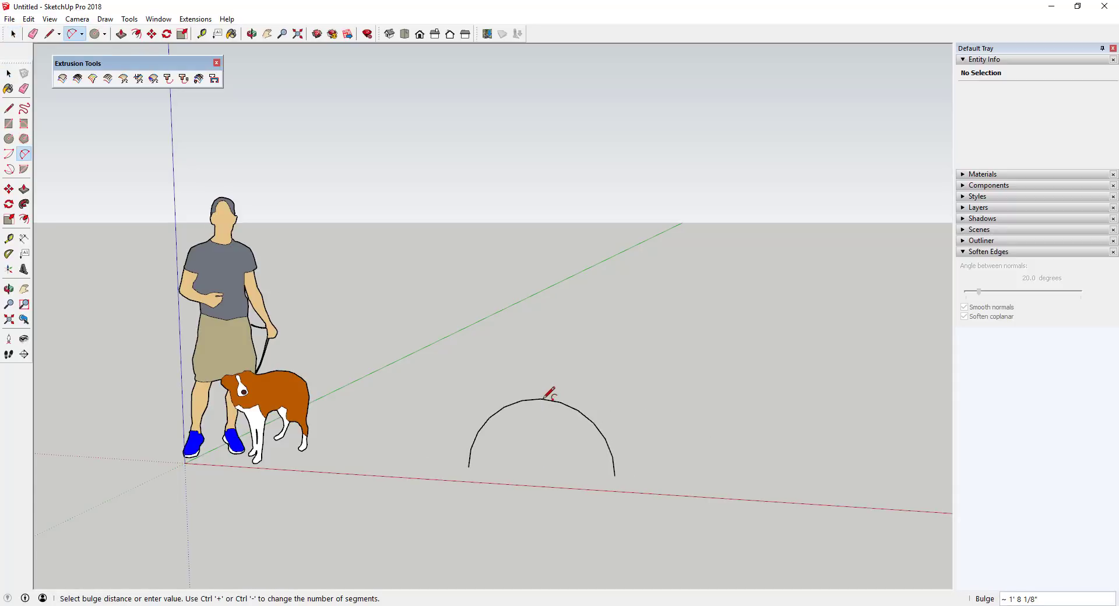
Draw two curved rail arcs running back along the ground from the arch's endpoints, bulging about 1' 1/16" and 11 3/8".
click(469, 467)
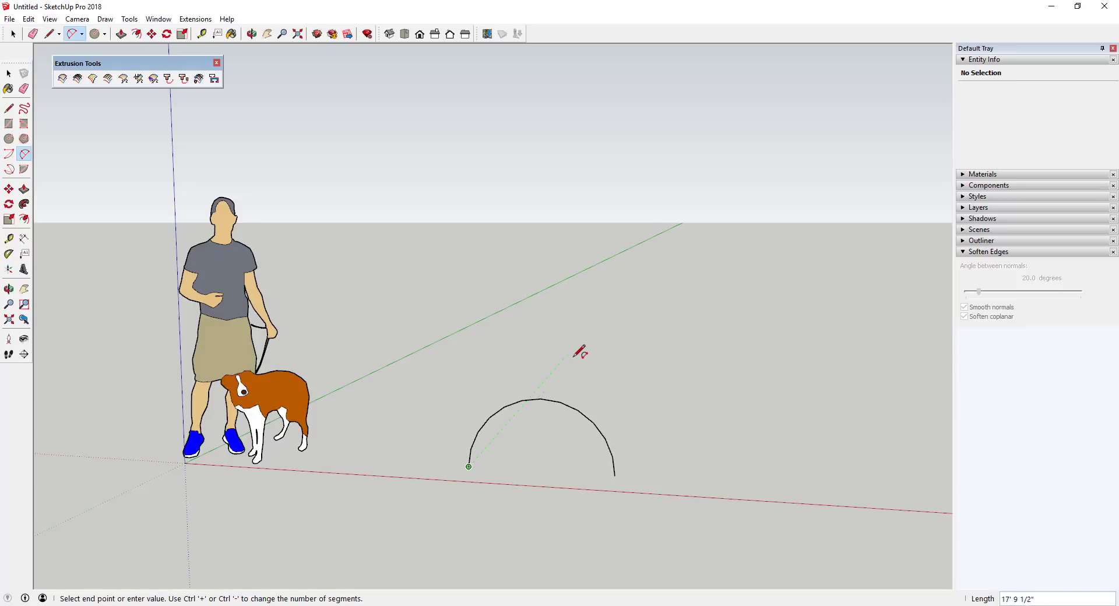
click(569, 354)
click(593, 353)
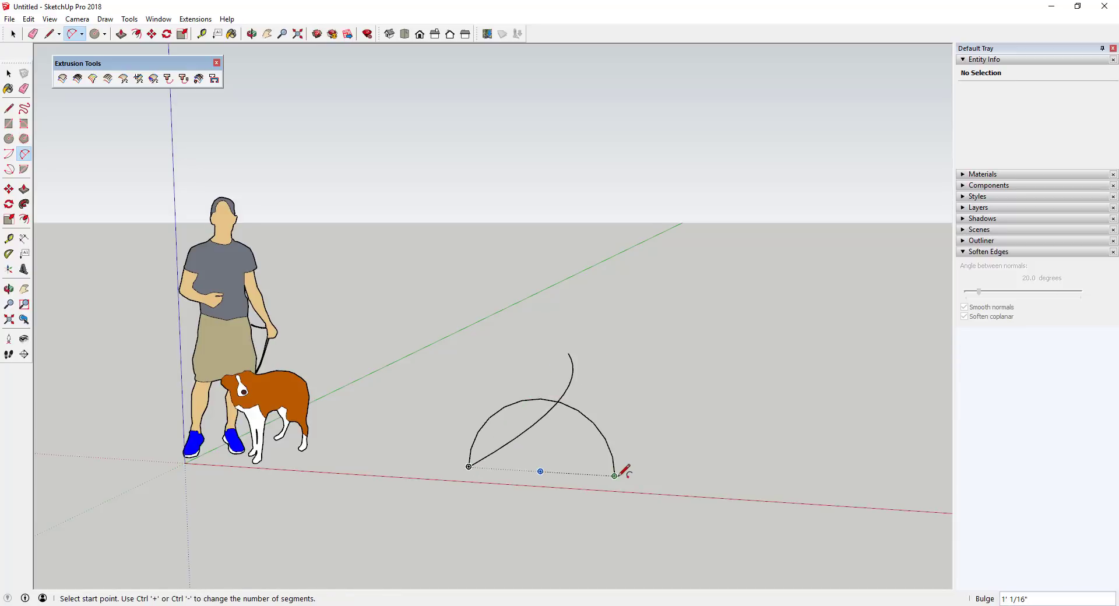
click(614, 476)
click(732, 379)
click(752, 389)
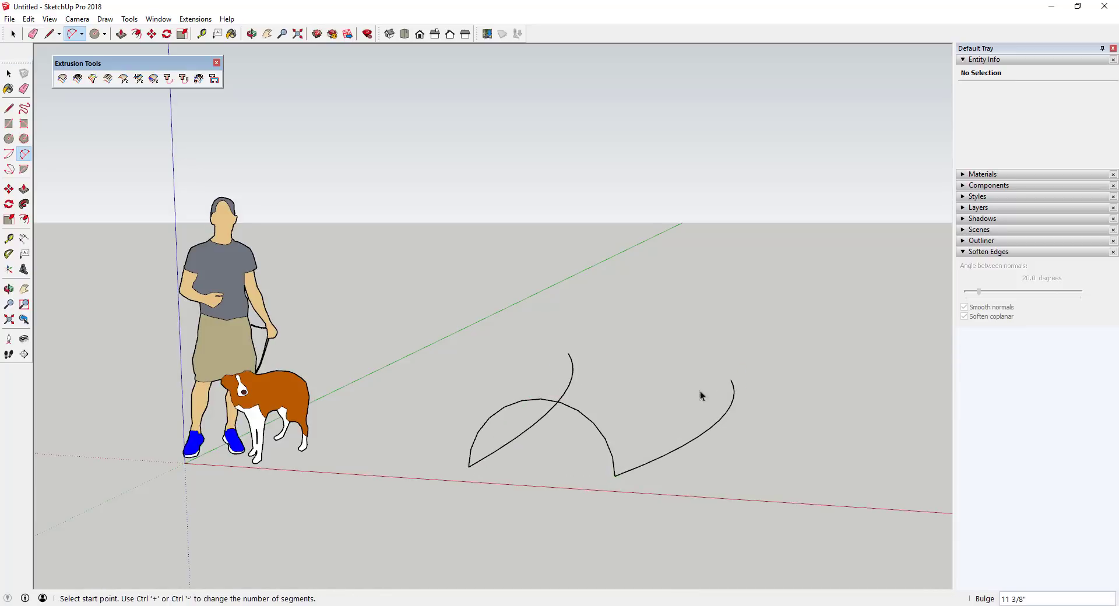
key(space)
Extrude Edges by Rails with the arch as profile, the two ground arcs as rails and the arch again as melding profile.
middle_drag(700, 390, 566, 443)
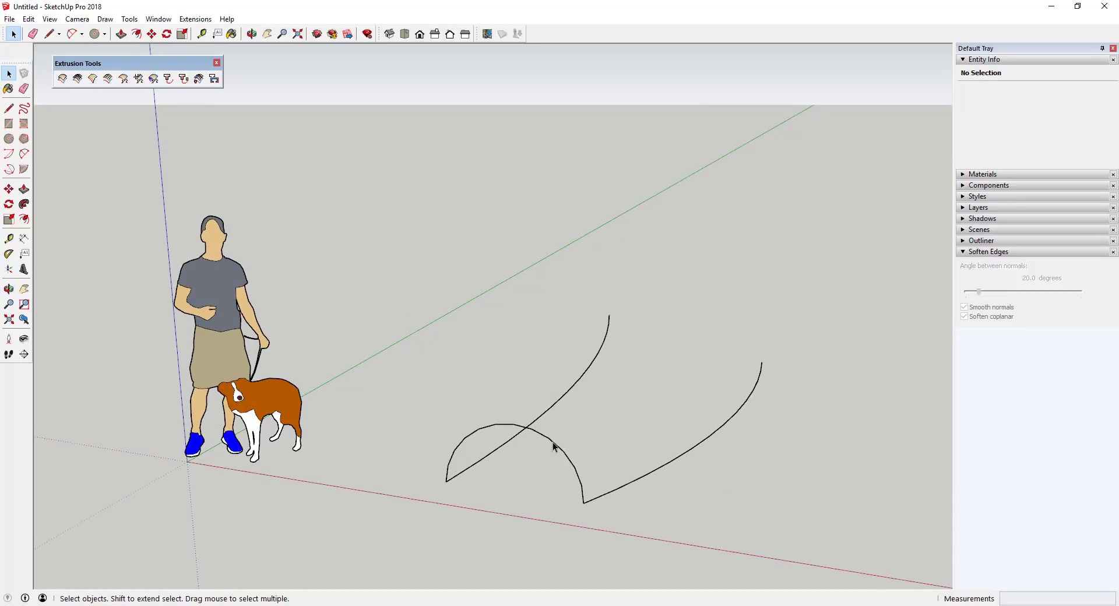
click(62, 79)
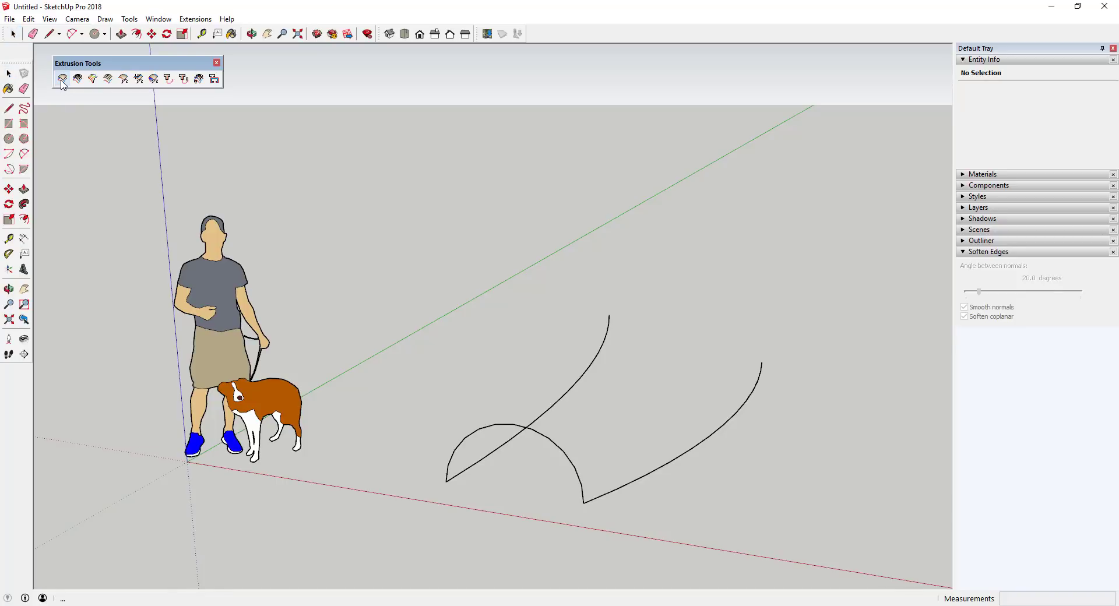
click(547, 443)
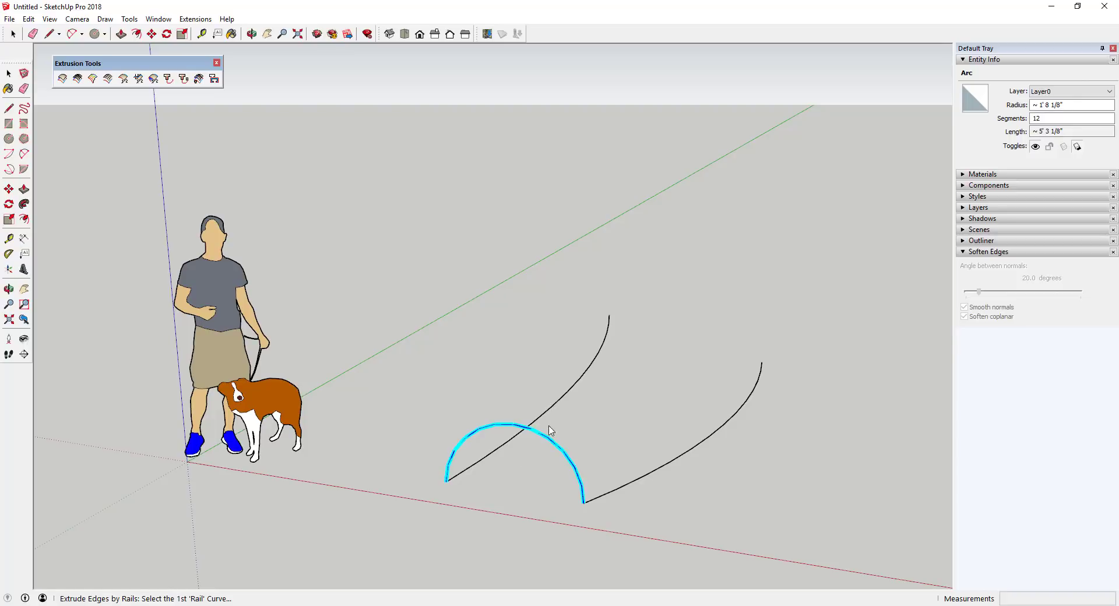
click(570, 394)
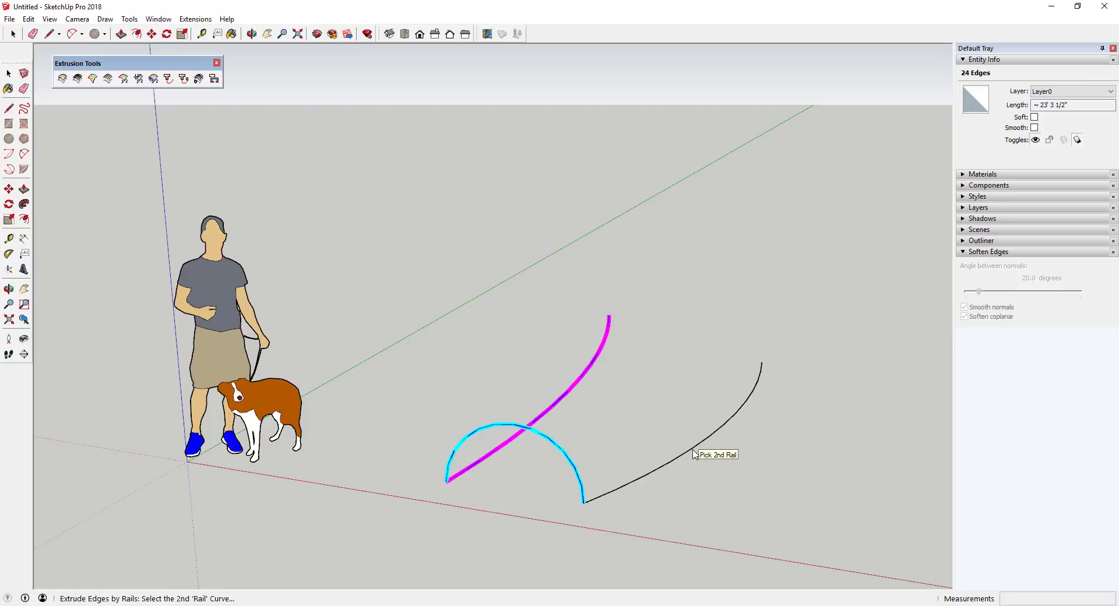
click(693, 454)
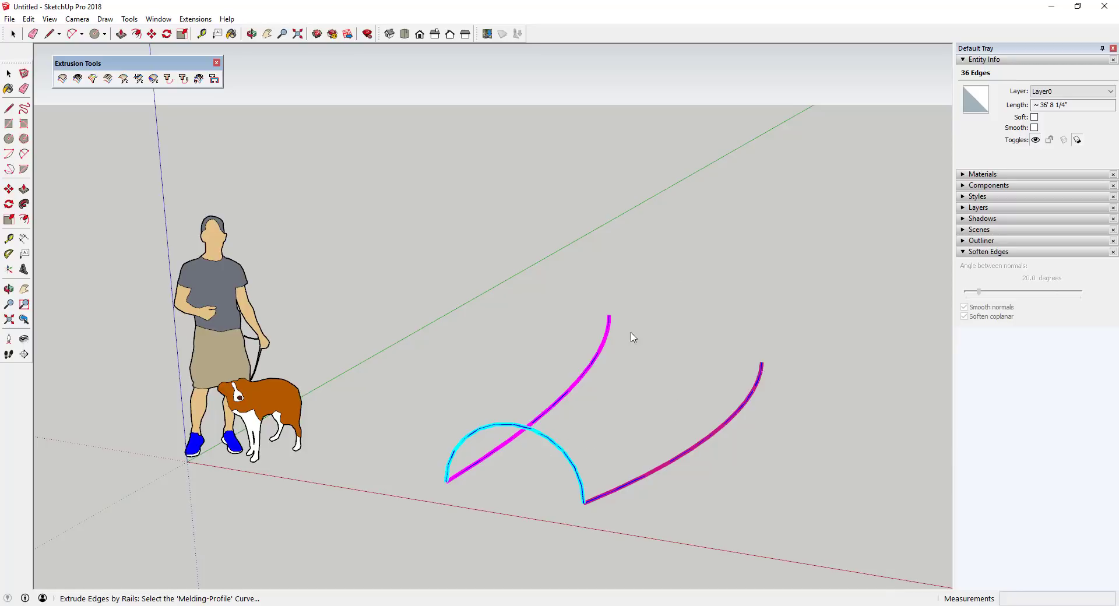
click(561, 453)
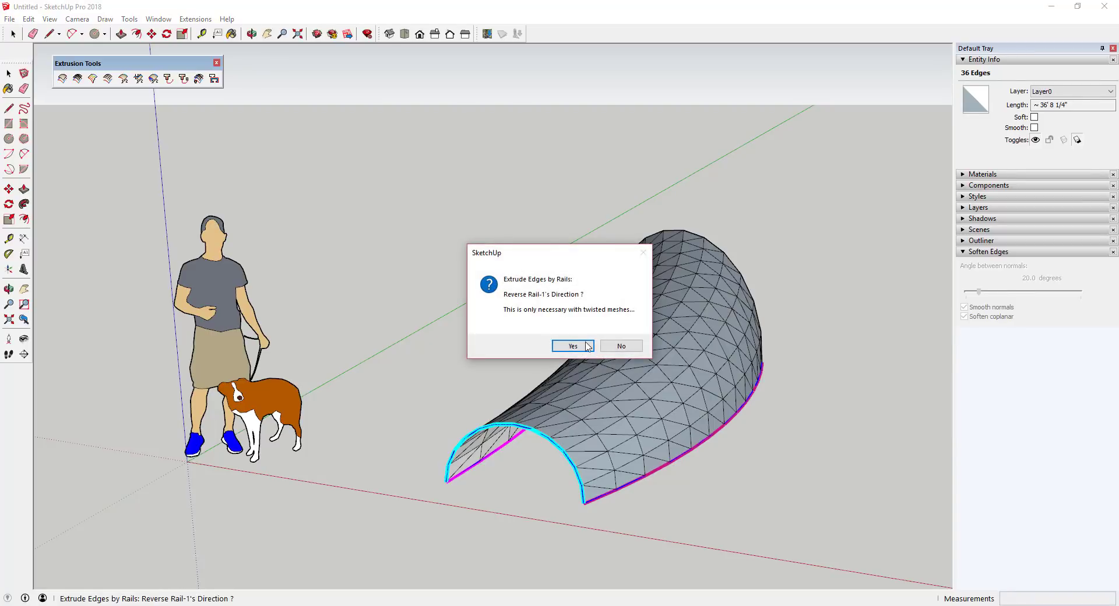
Finish the rail extrusion with rail 1's direction kept, the faces reversed, quad faces generated and the original curves retained.
click(621, 347)
click(552, 348)
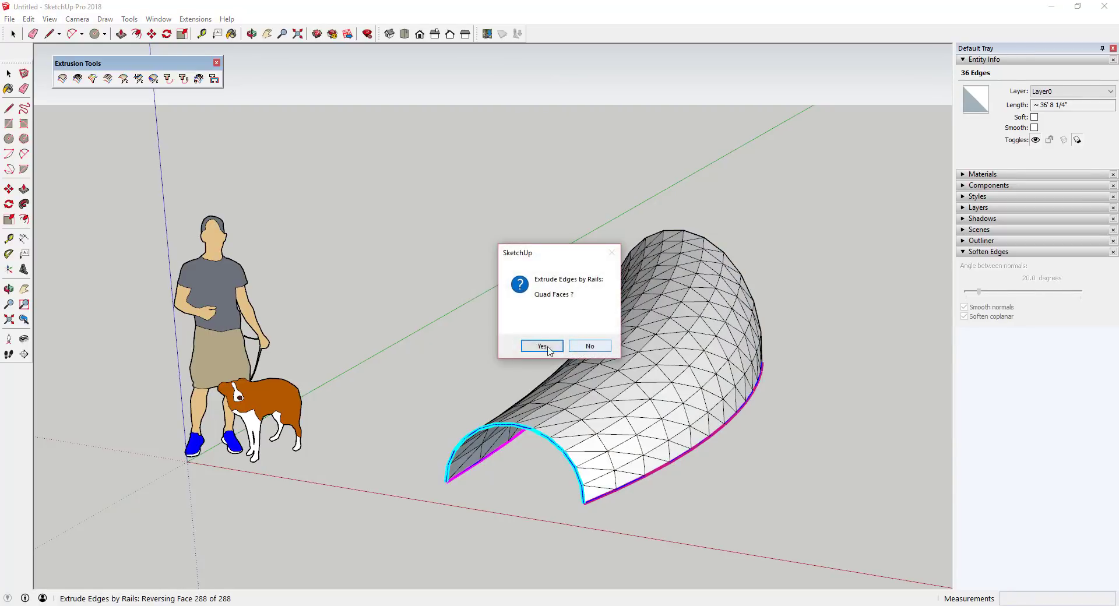
click(541, 347)
click(589, 346)
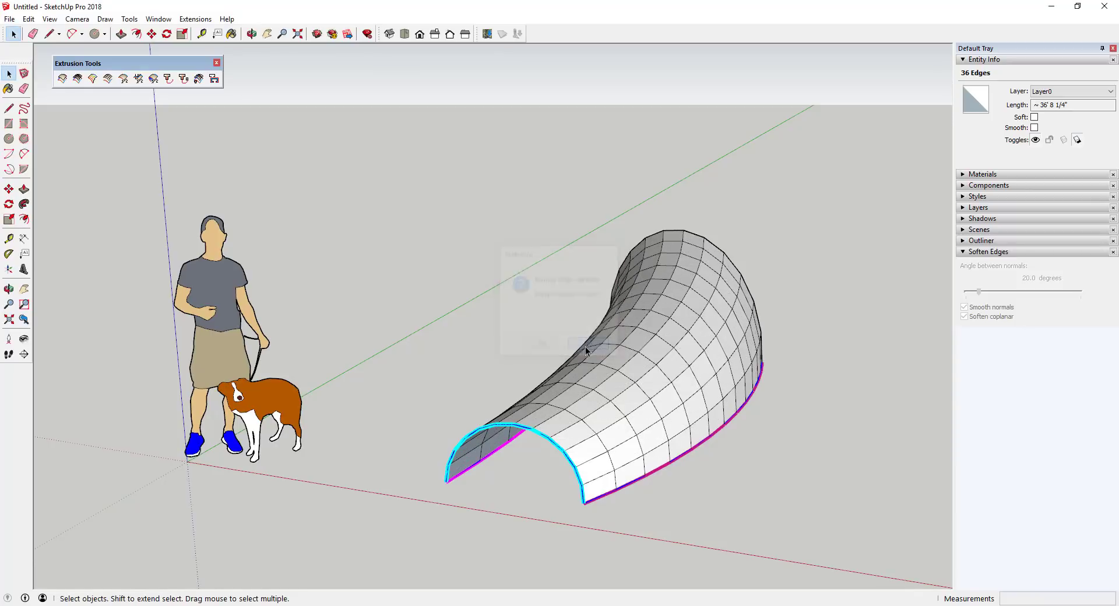
Open the extruded vault mesh group for editing.
mouse_move(581, 349)
middle_down()
mouse_move(771, 273)
mouse_move(689, 458)
mouse_move(600, 407)
mouse_move(753, 404)
mouse_move(699, 447)
mouse_move(437, 456)
mouse_move(841, 394)
mouse_move(492, 377)
mouse_move(152, 330)
mouse_move(487, 436)
mouse_move(776, 382)
middle_up()
middle_drag(639, 461, 635, 367)
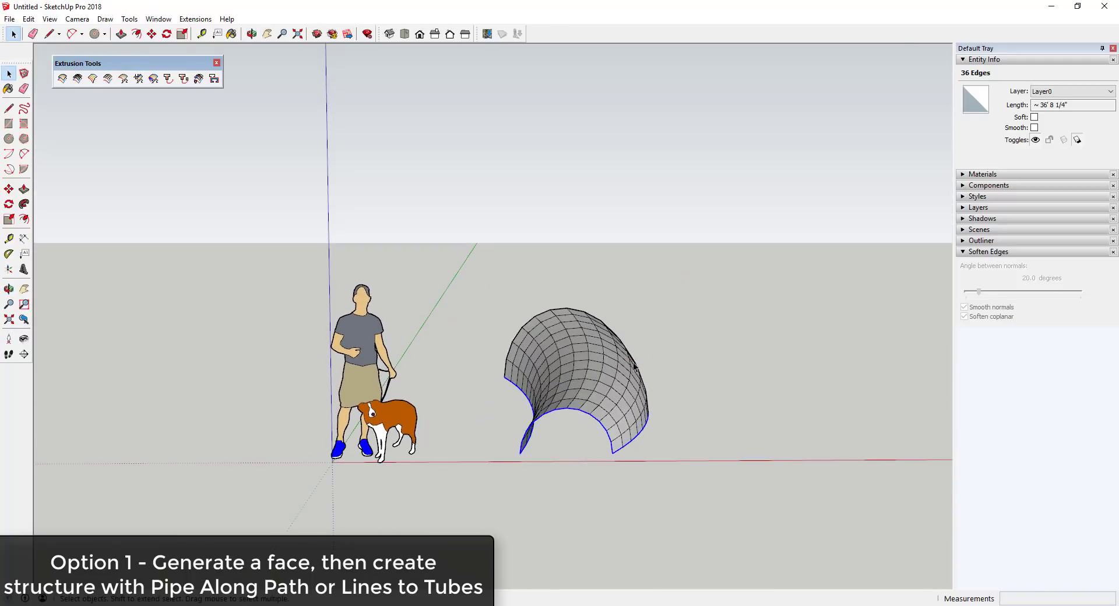
click(619, 391)
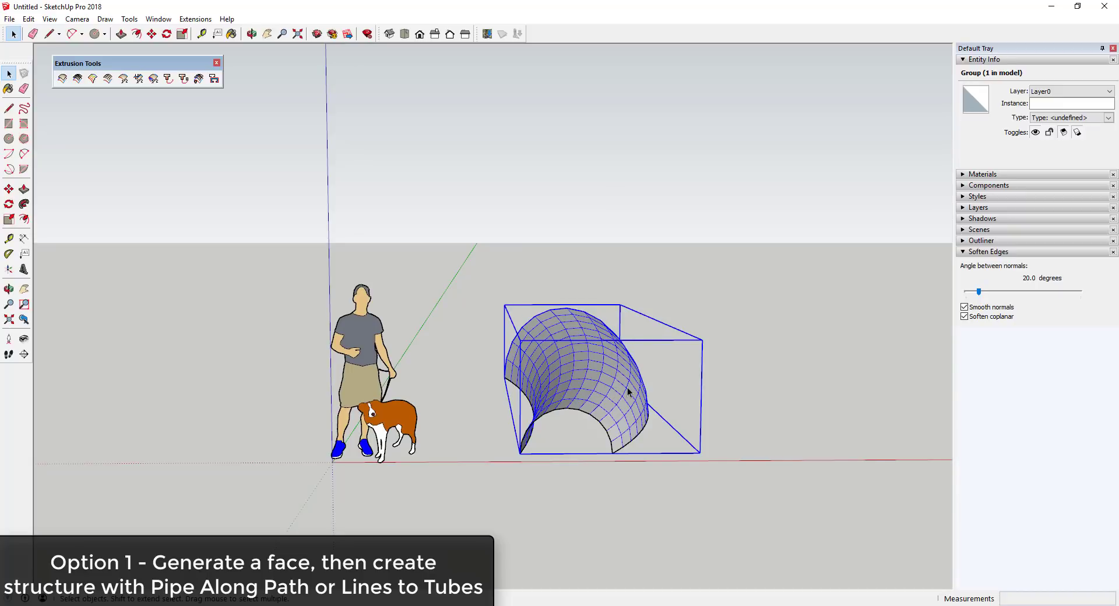
click(195, 19)
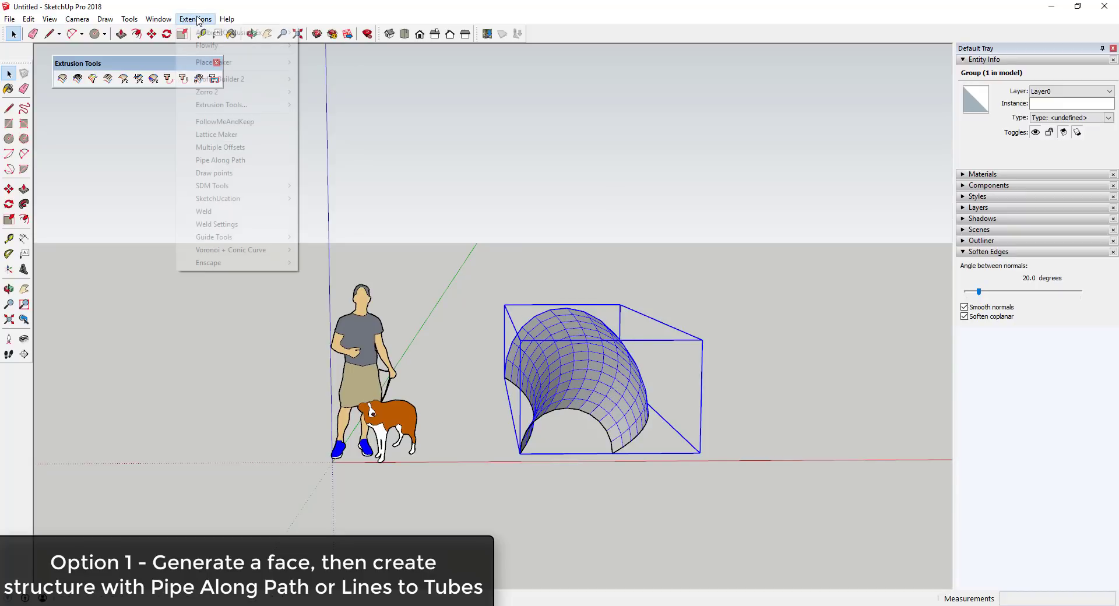
click(197, 19)
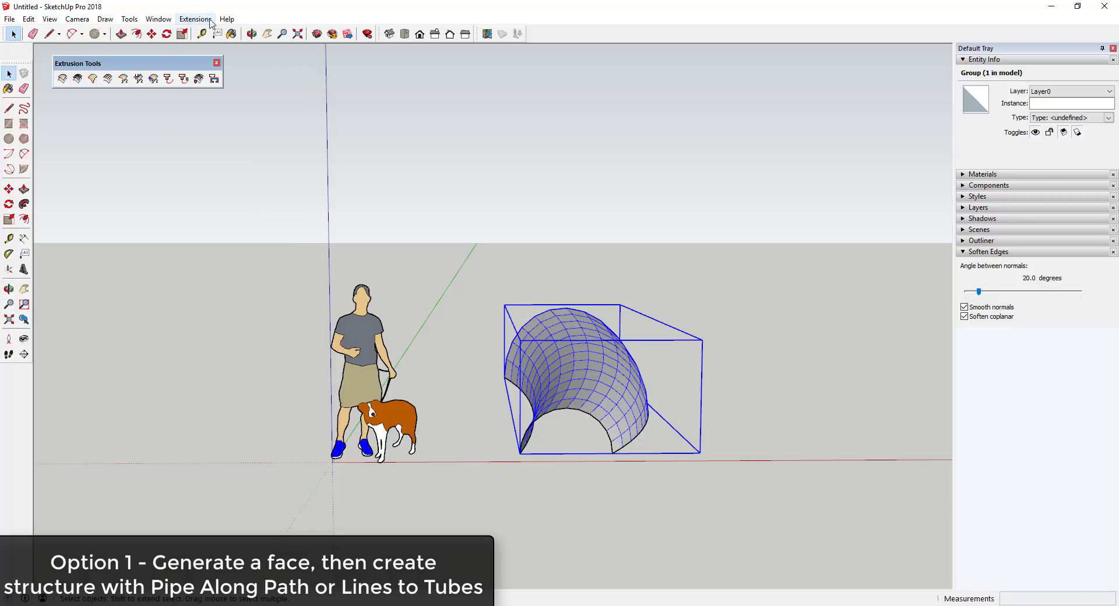
double_click(607, 371)
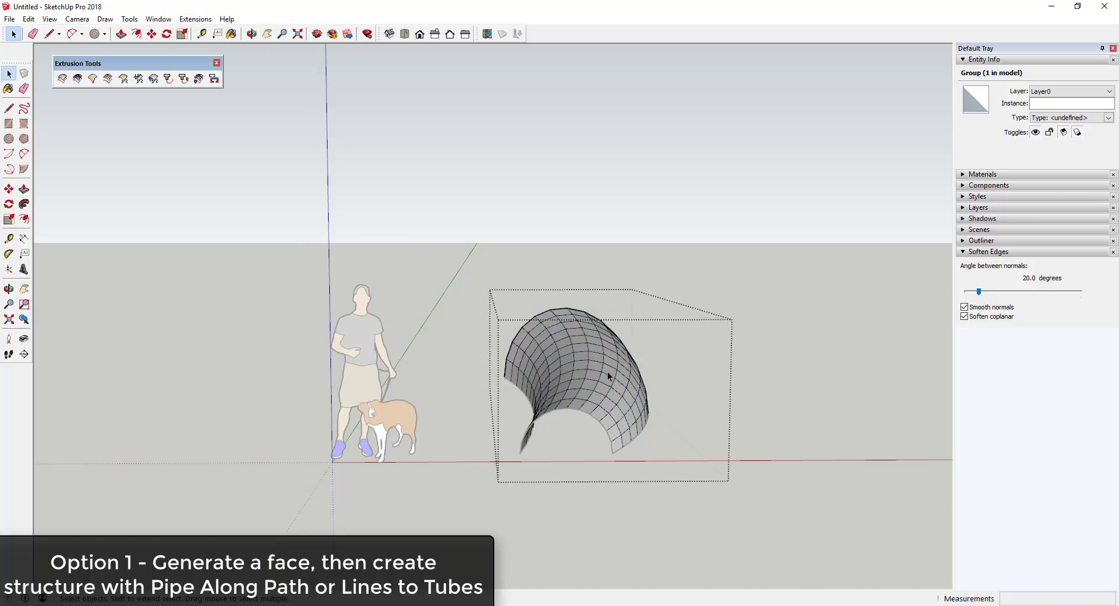
Display the QuadFace Tools toolbar and dock it beside the existing tools.
right_click(683, 34)
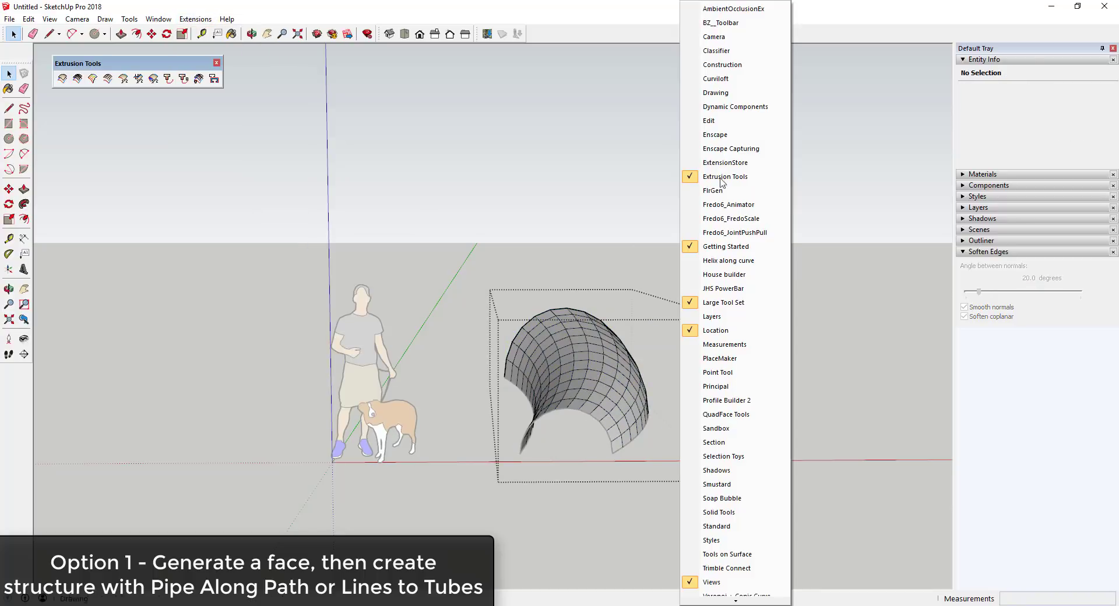
click(735, 414)
drag(623, 33, 518, 36)
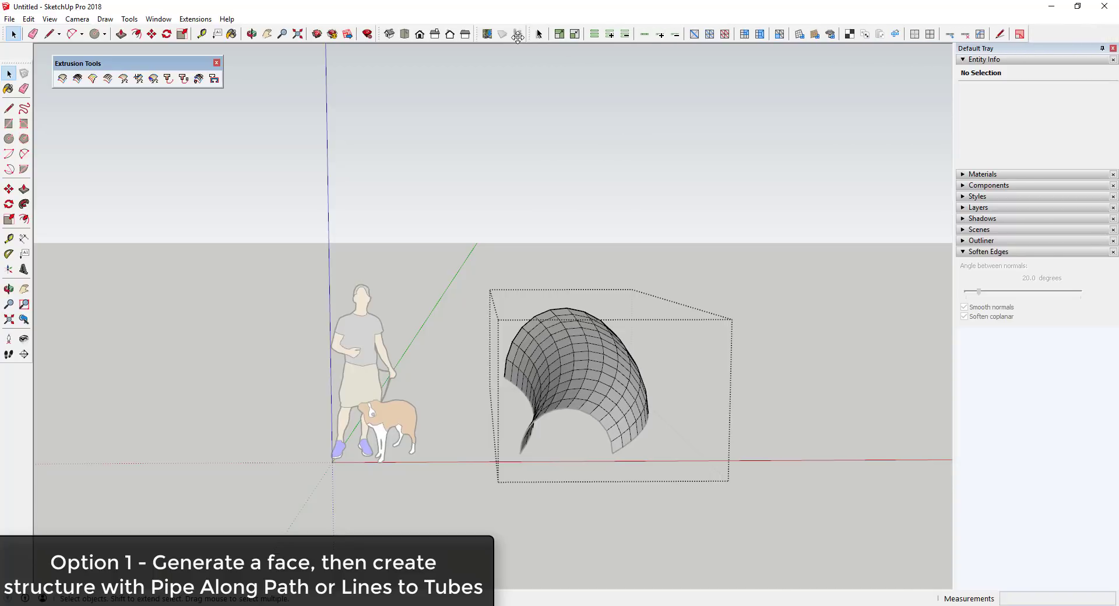
Select five adjacent lengthwise edge loops across the top of the vault mesh with Select Loop.
click(603, 392)
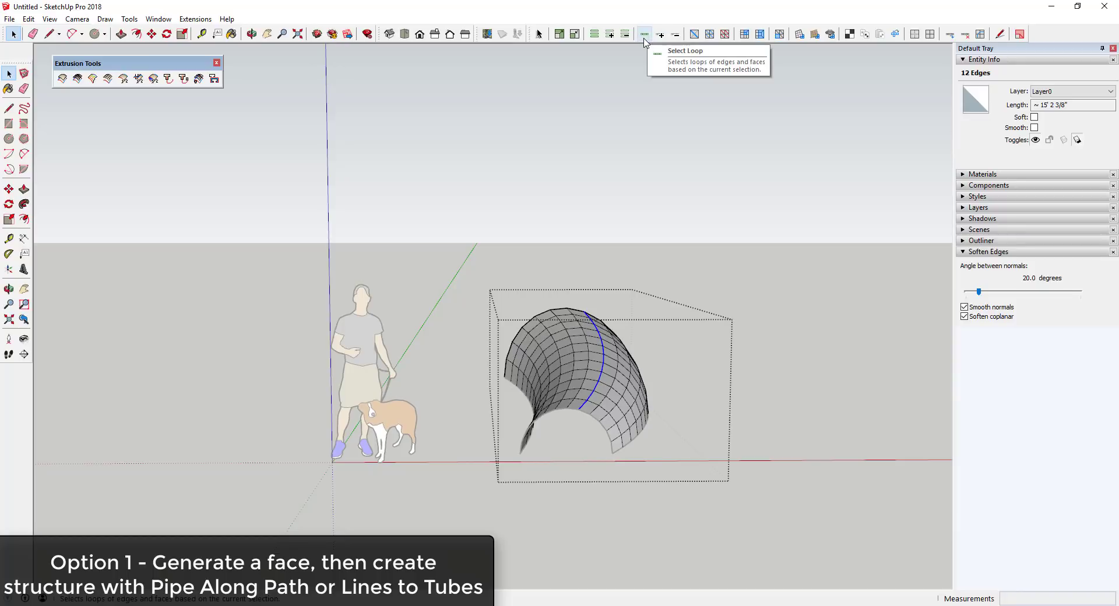
scroll(592, 363, up, 3)
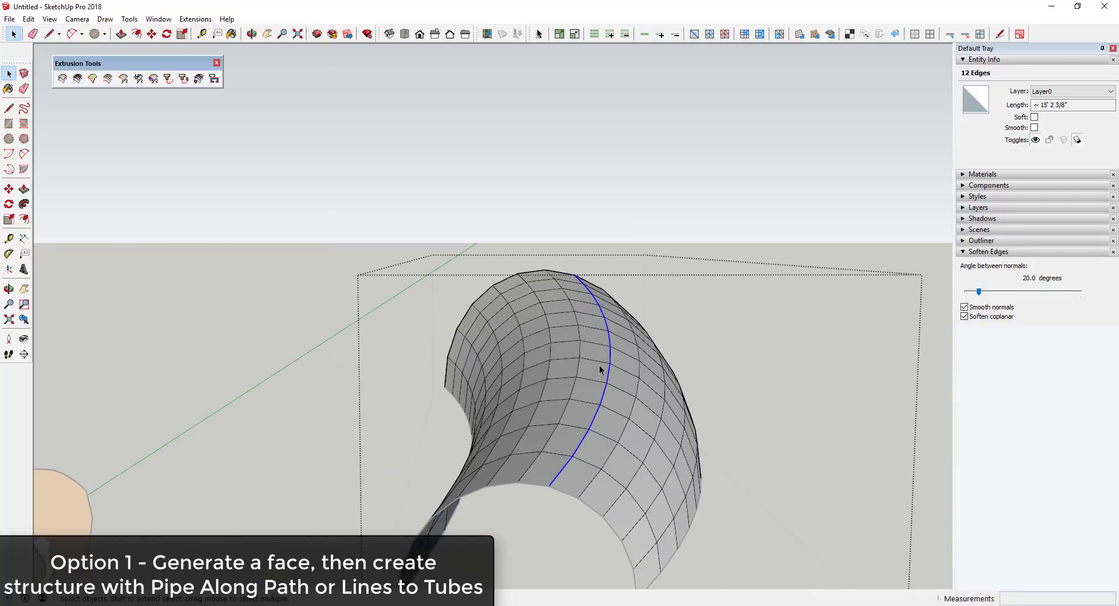
scroll(583, 359, up, 1)
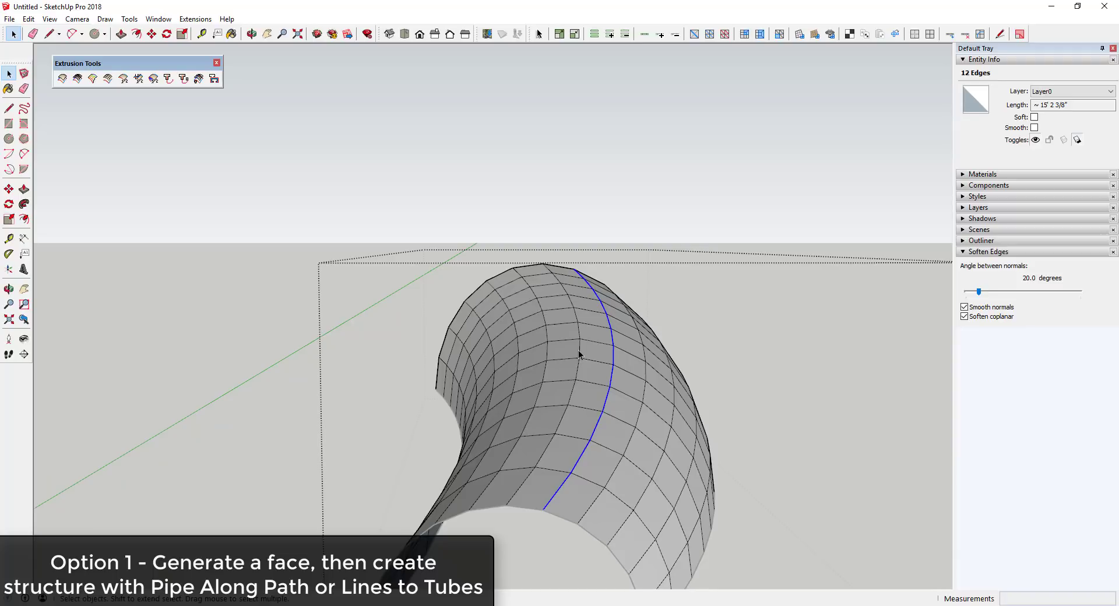
click(661, 35)
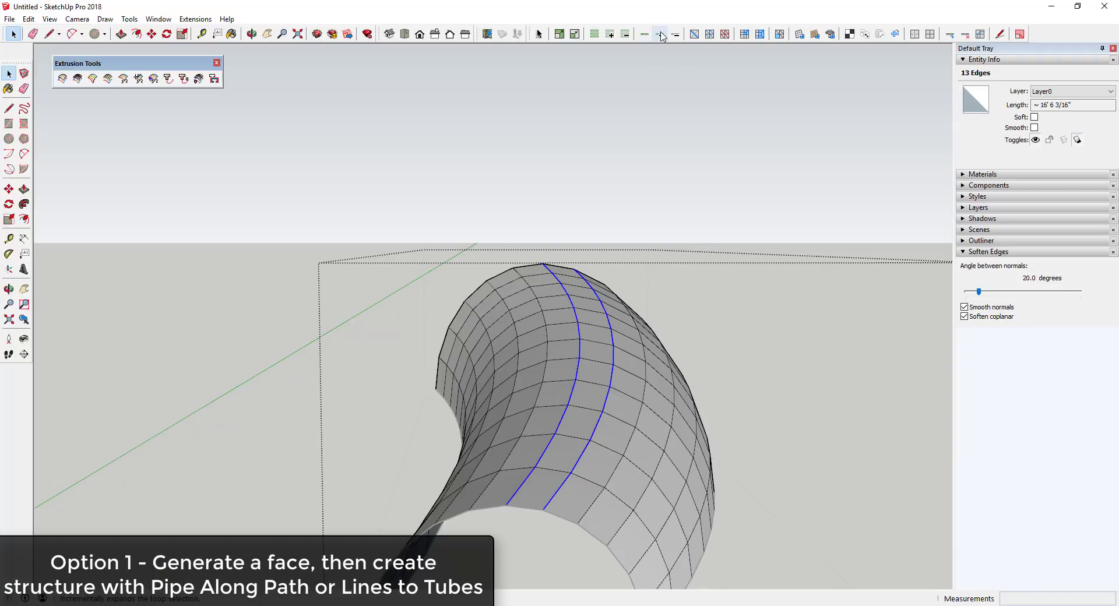
ctrl+click(547, 349)
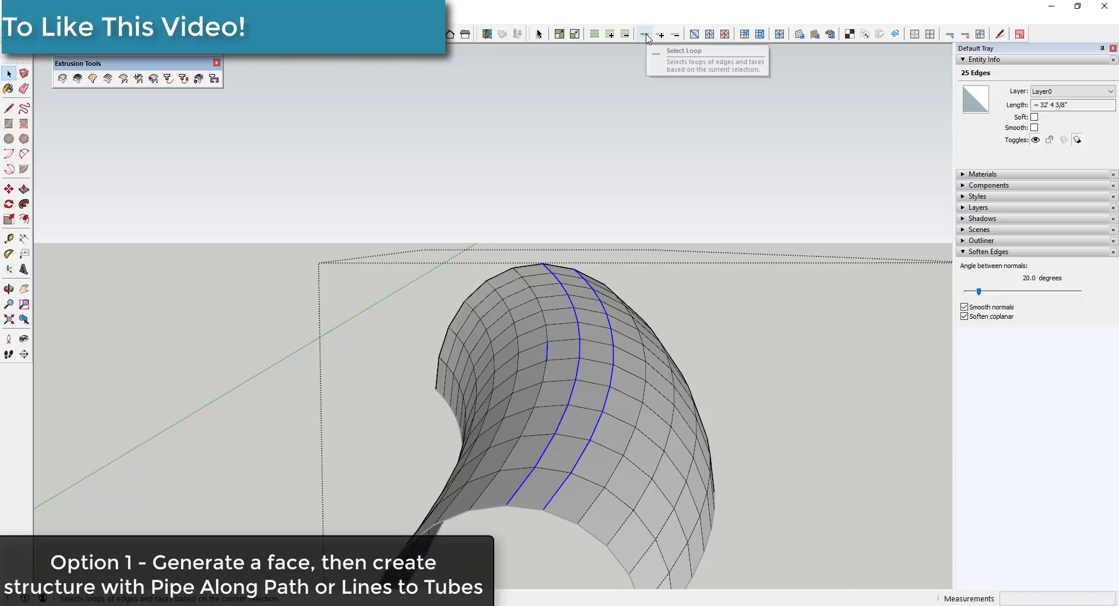
click(645, 35)
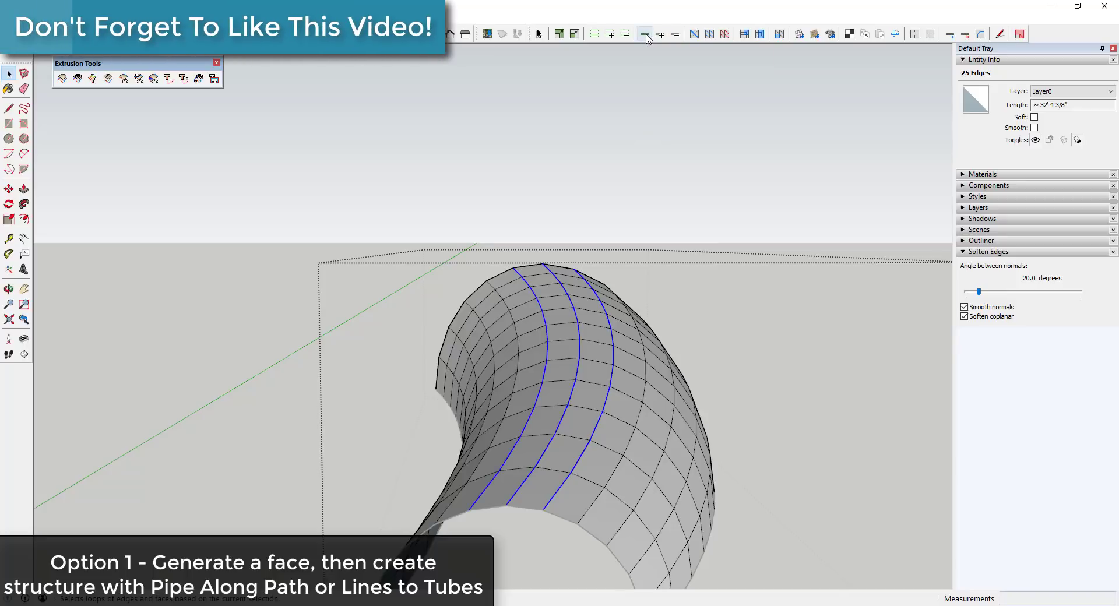
ctrl+click(518, 361)
click(645, 35)
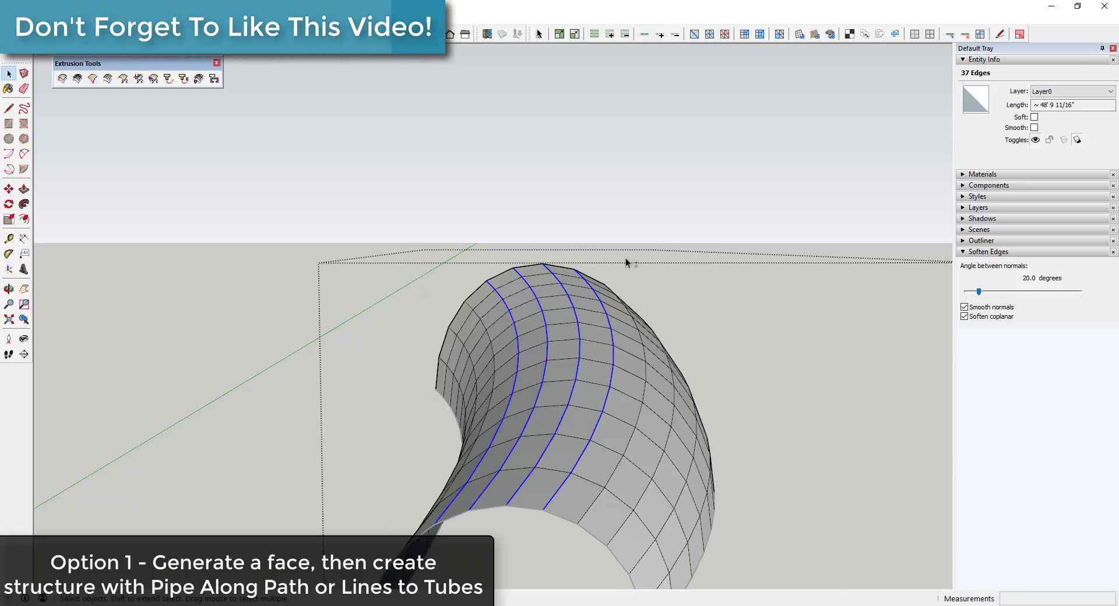
ctrl+click(641, 411)
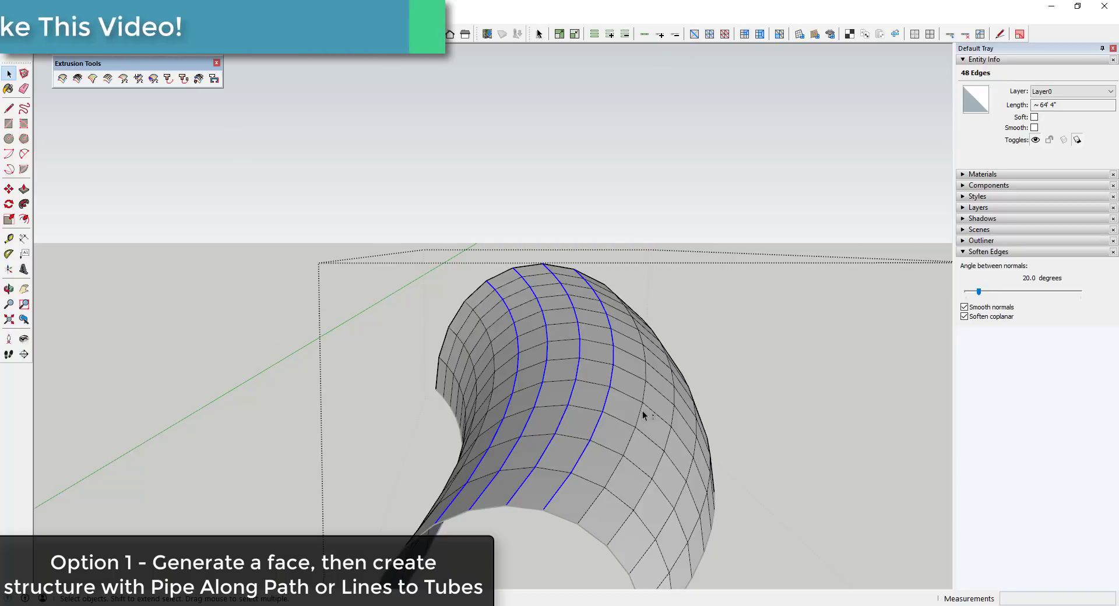
click(645, 35)
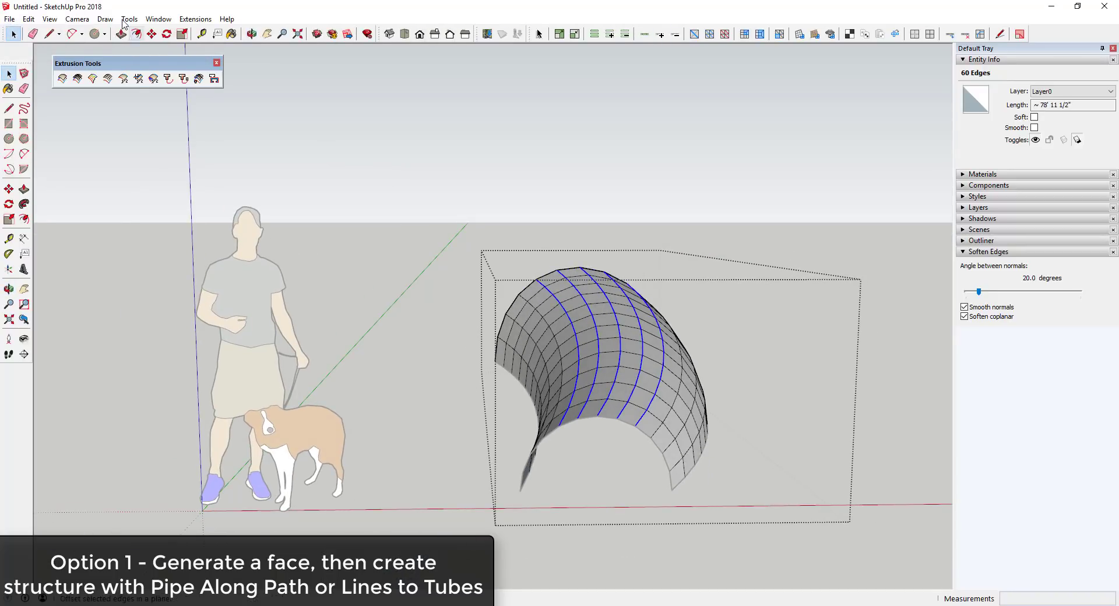
Convert the selected edge loops to grouped cylinders with Follow Me on curves, diameter 3 15/16" and precision 10, and clear the selection.
click(126, 20)
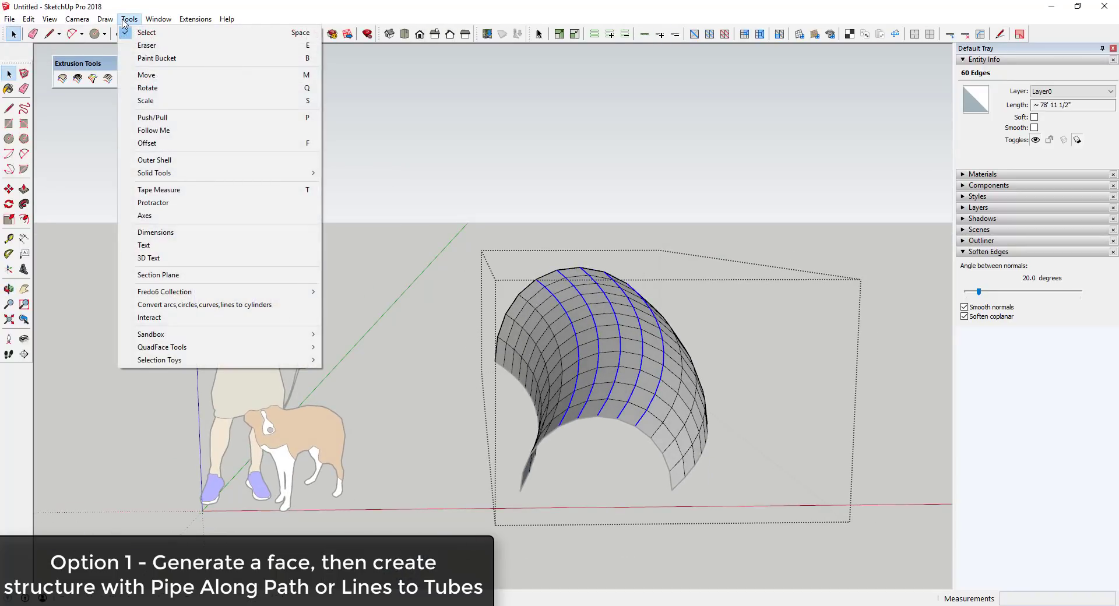
click(254, 308)
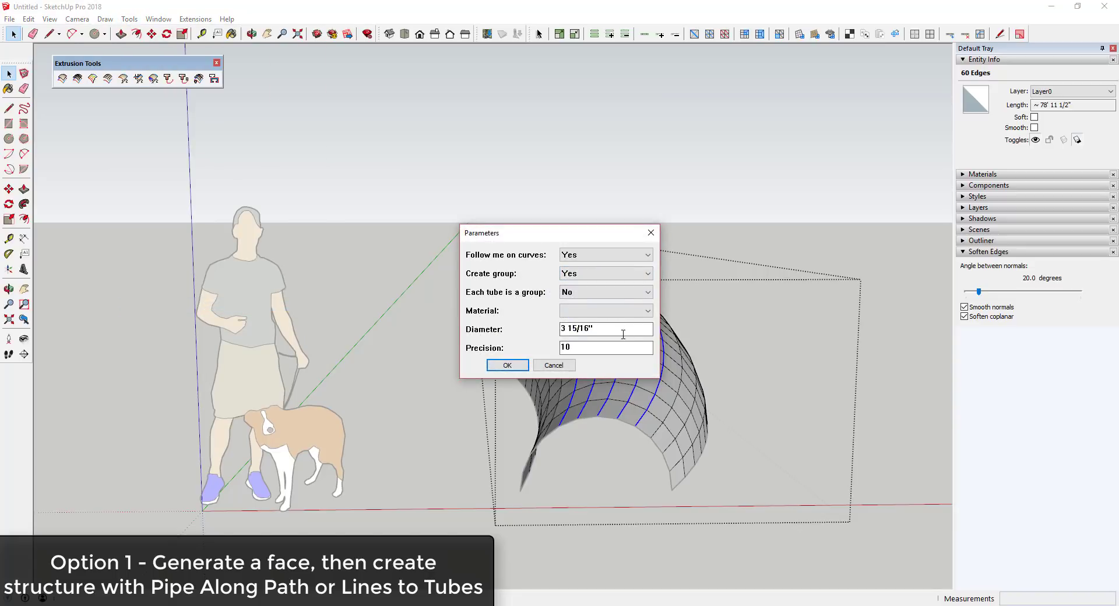
click(514, 366)
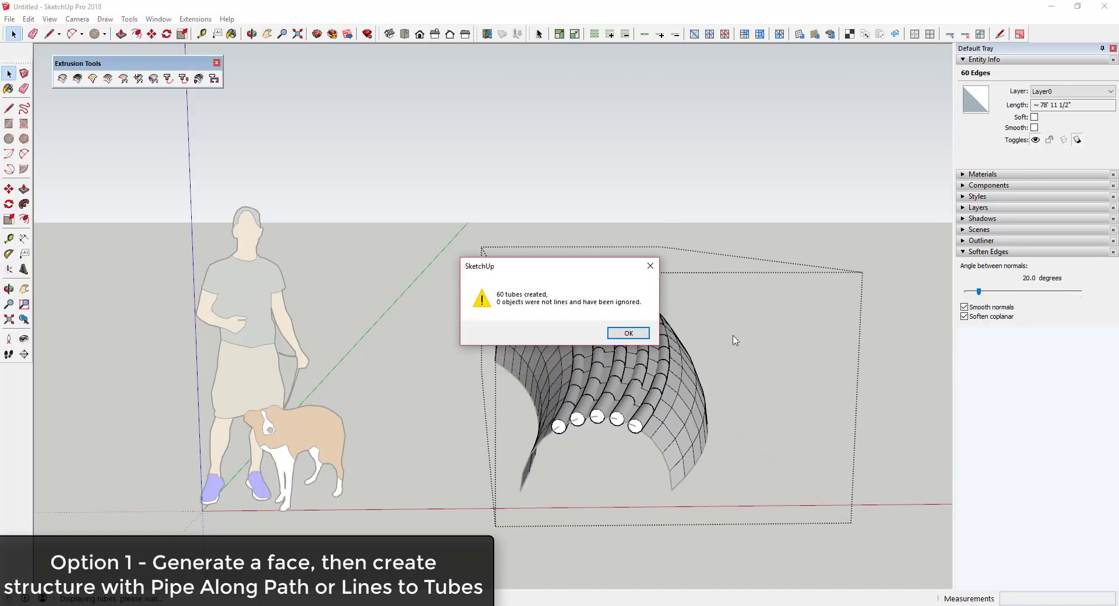
click(628, 334)
middle_drag(746, 385, 520, 457)
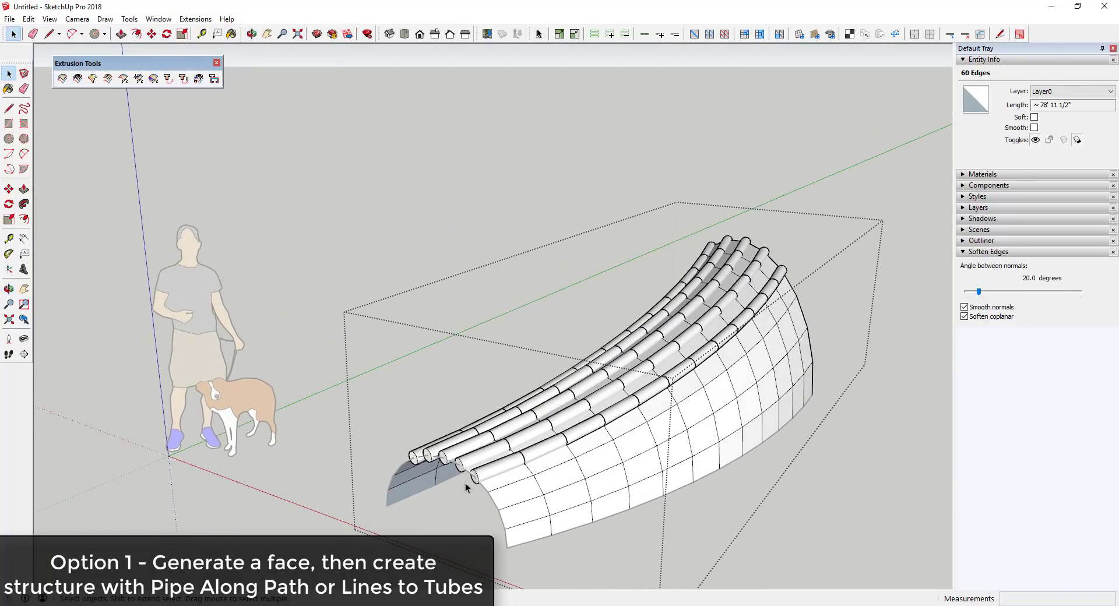
middle_drag(465, 487, 736, 419)
click(729, 423)
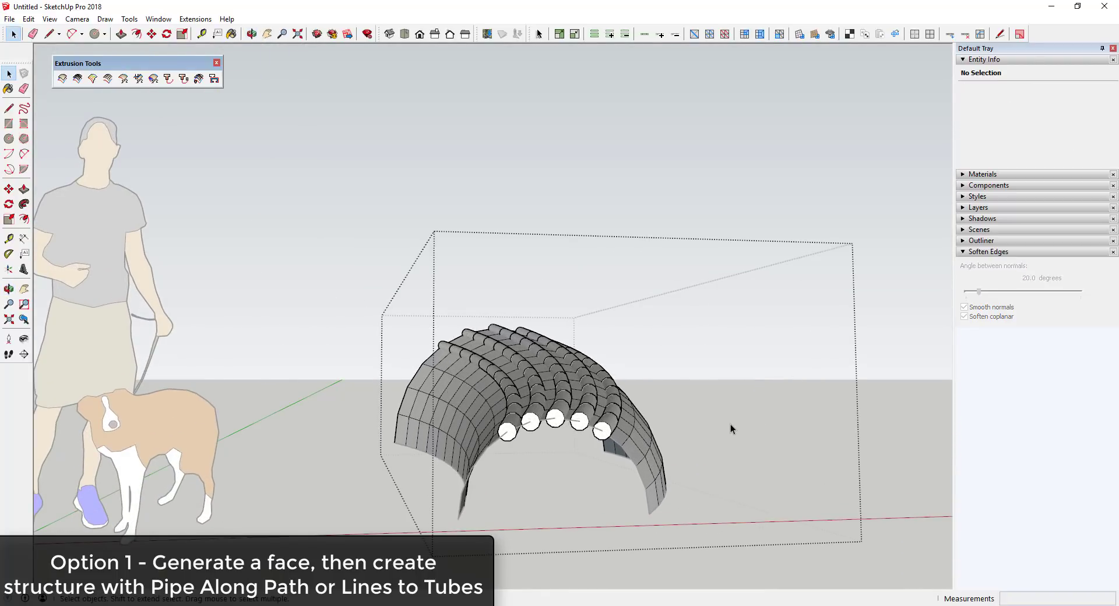
Close the vault group and move it about 16' along the red axis, off its source curves to the figure's other side.
middle_drag(747, 409, 788, 429)
click(662, 474)
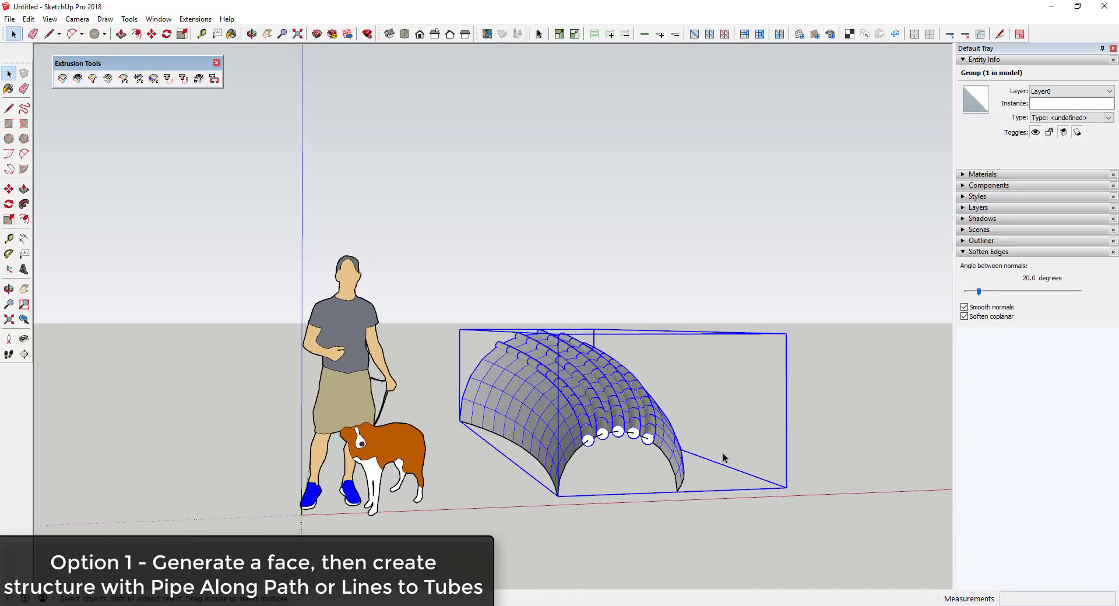
key(m)
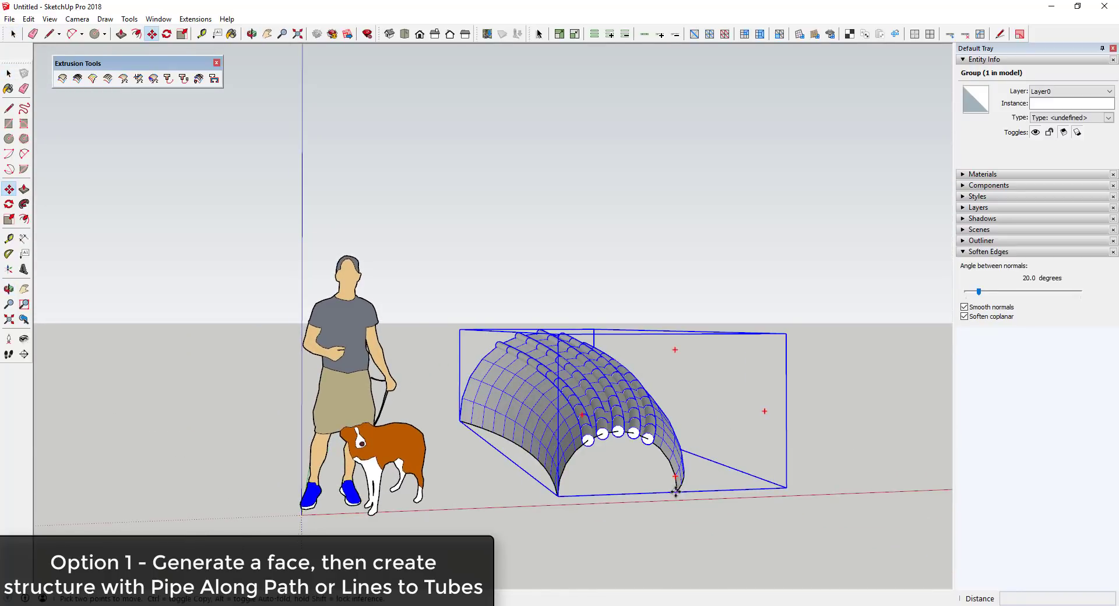
click(675, 491)
scroll(637, 500, down, 3)
click(378, 506)
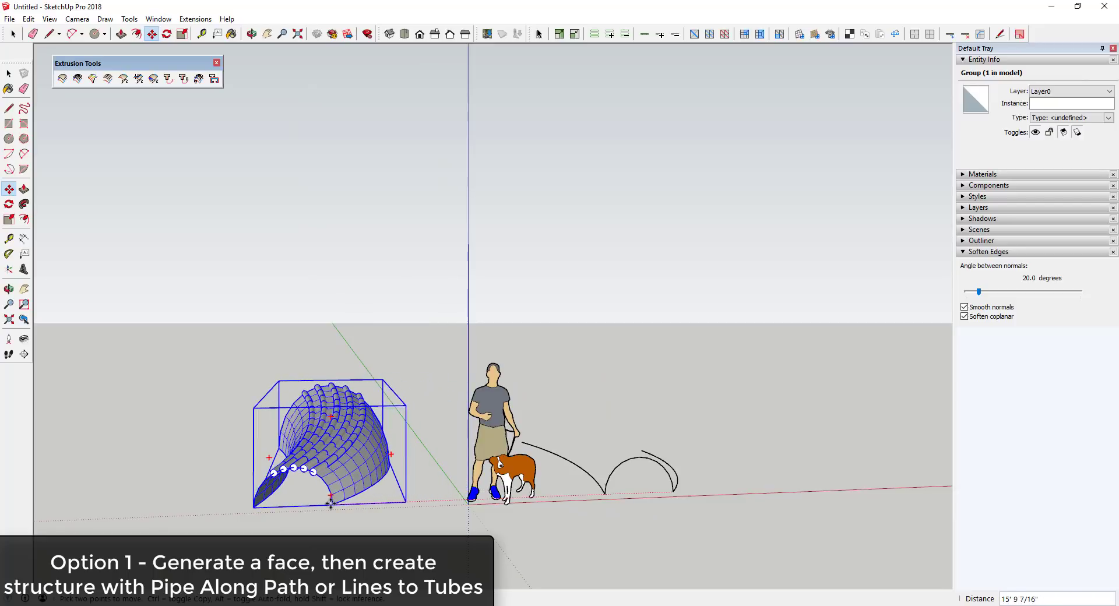
click(326, 504)
scroll(760, 464, up, 2)
middle_drag(760, 464, 672, 477)
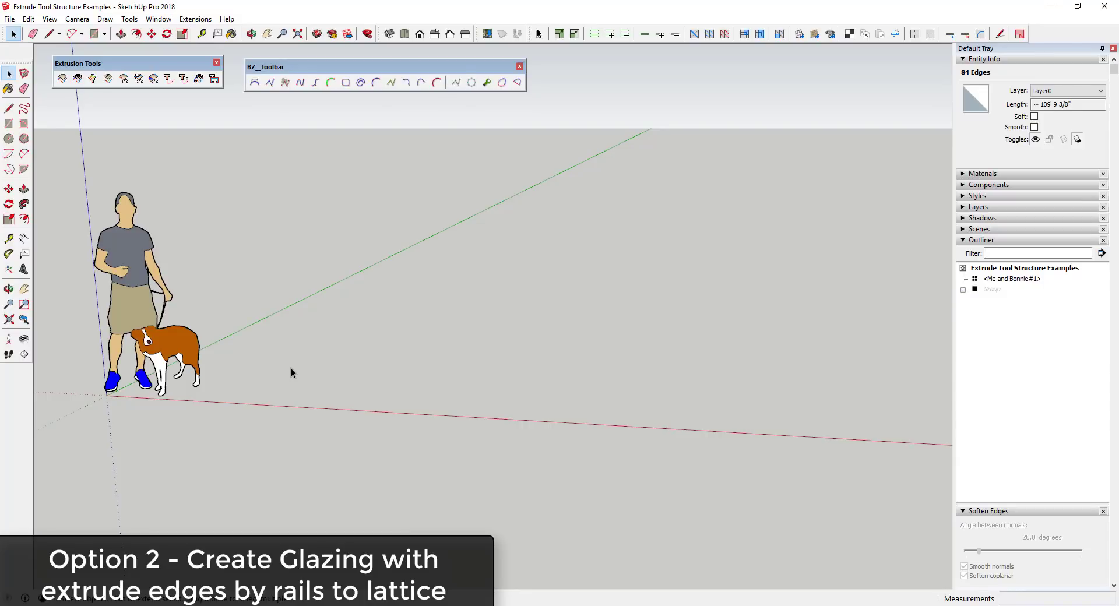
Draw an upright arch with about 2' 6" radius as a two-point arc parallel to the red axis, beside the figure.
key(a)
click(320, 390)
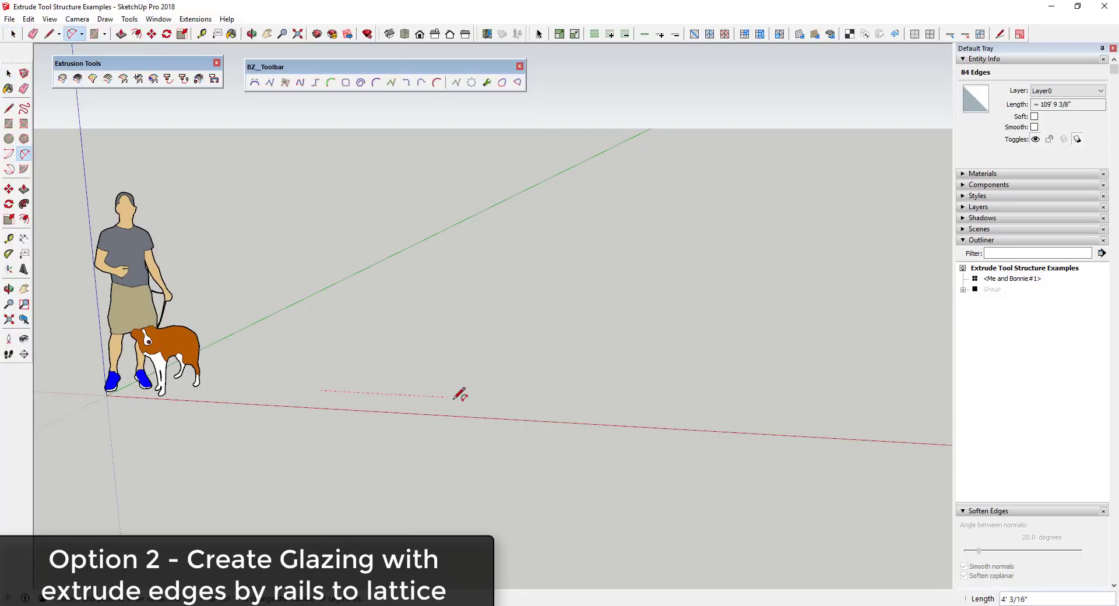
click(475, 399)
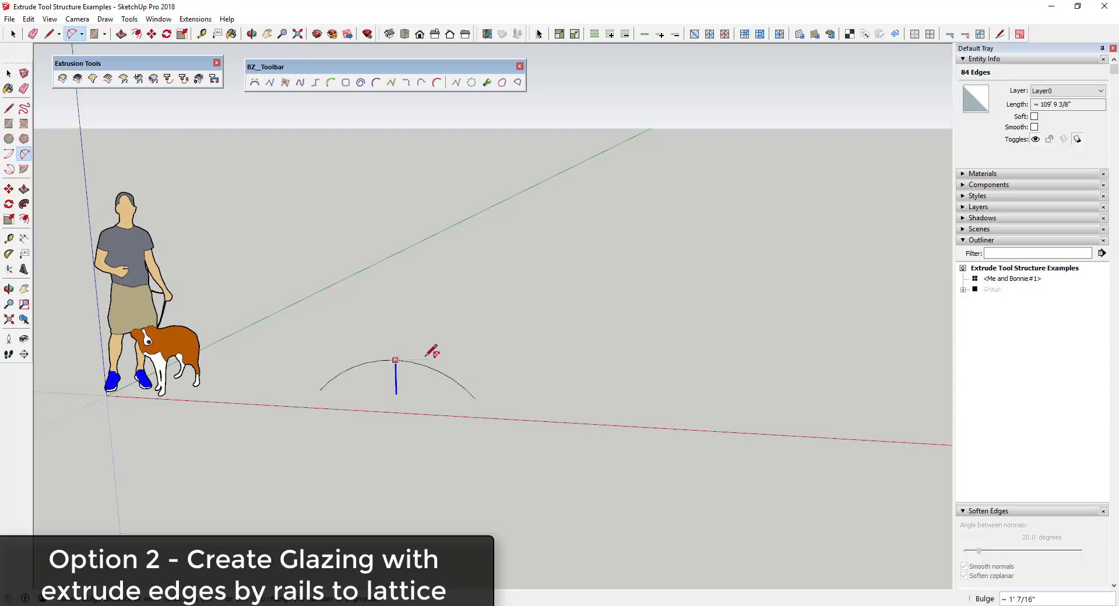
click(438, 322)
middle_drag(438, 322, 282, 379)
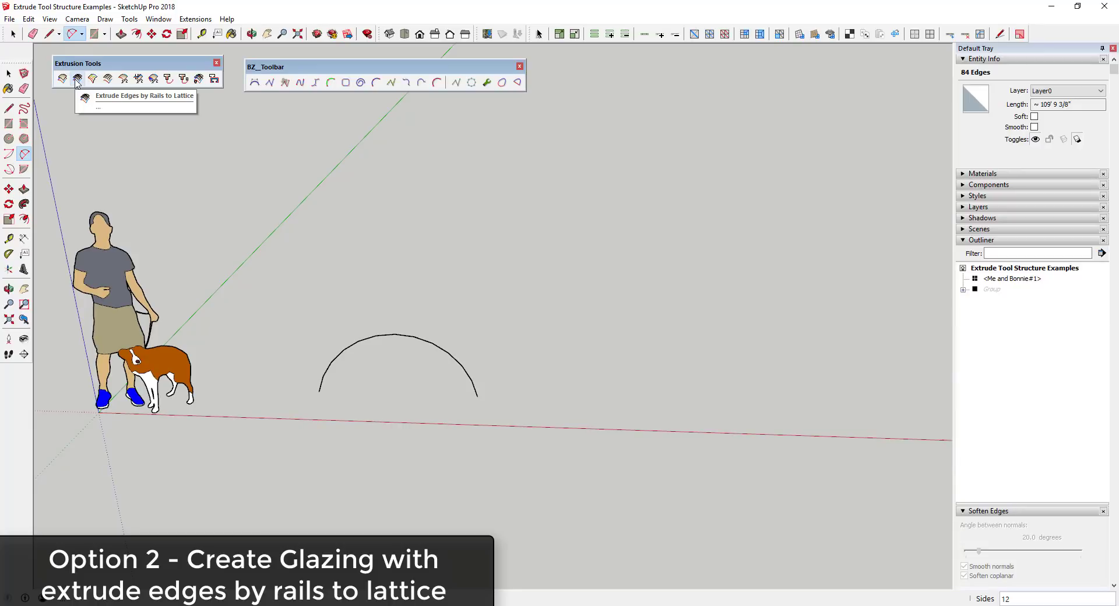
click(319, 391)
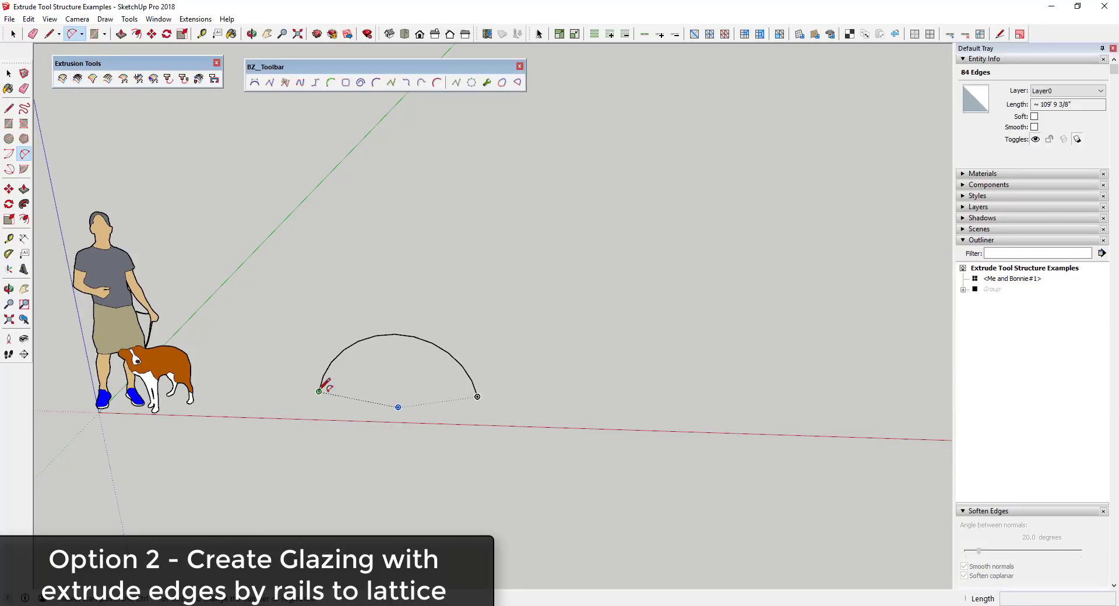
click(367, 219)
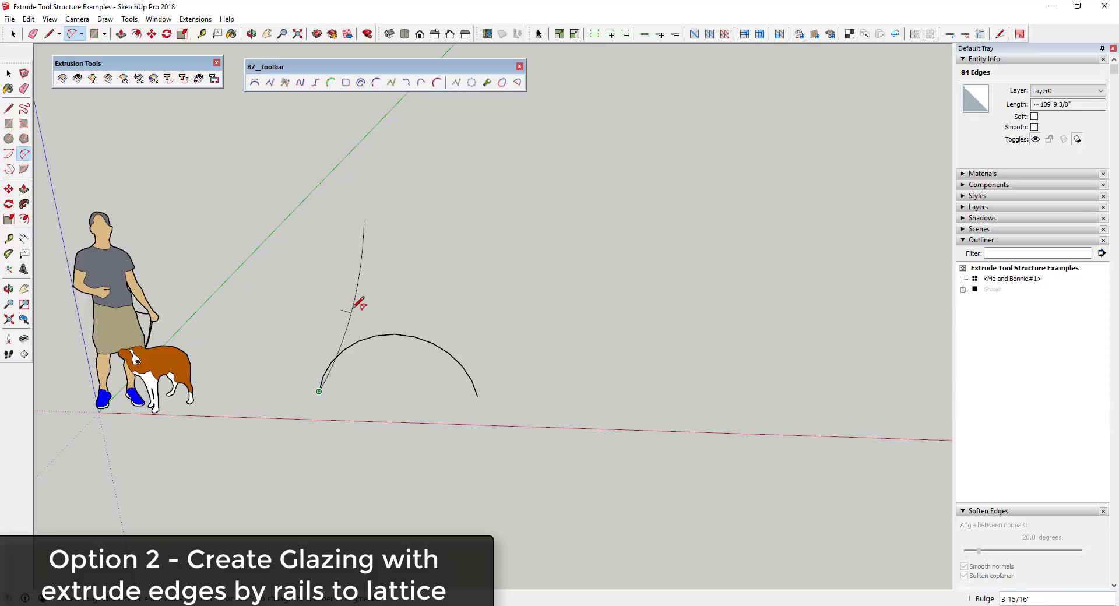
click(371, 208)
click(364, 219)
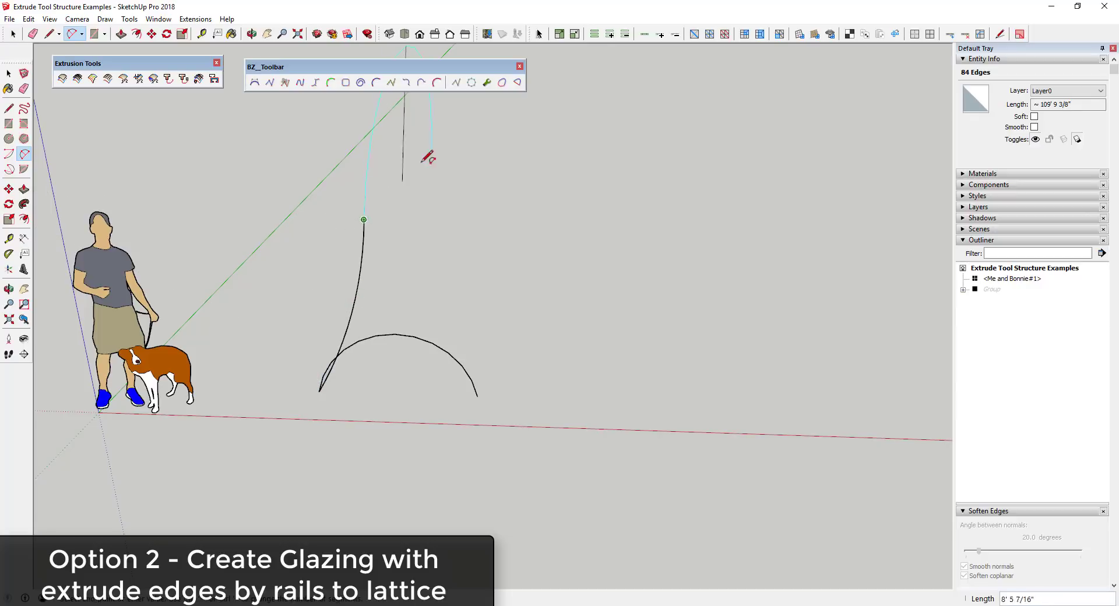
mouse_move(457, 175)
middle_down()
mouse_move(370, 192)
mouse_move(373, 247)
middle_up()
key(e)
click(368, 250)
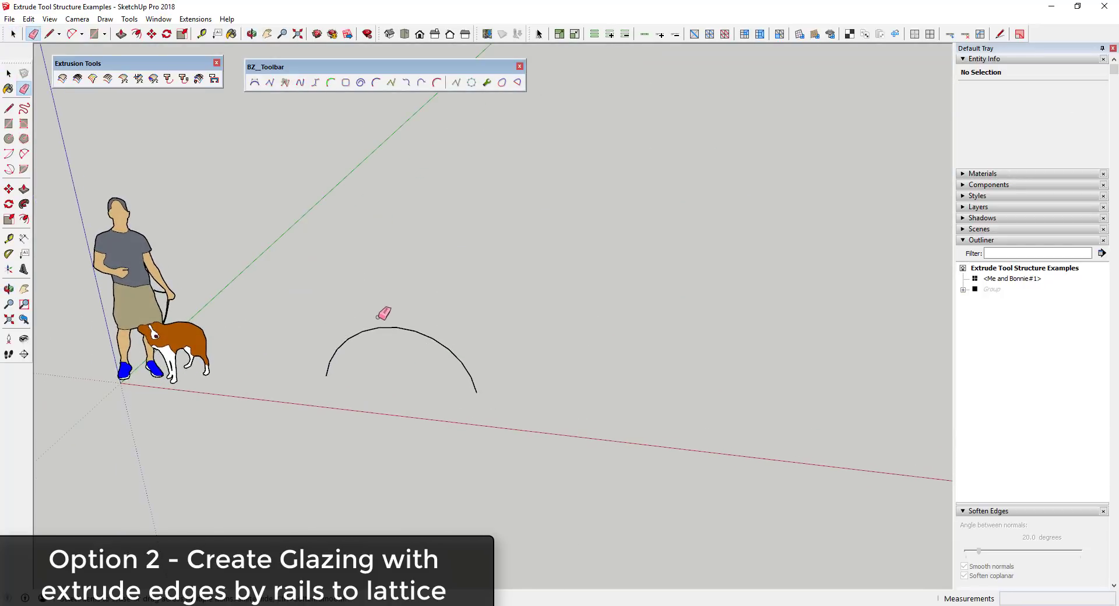
Draw an S-shaped rail on the ground from the arch endpoint nearest the figure, using two connected two-point arcs.
key(space)
key(a)
click(326, 375)
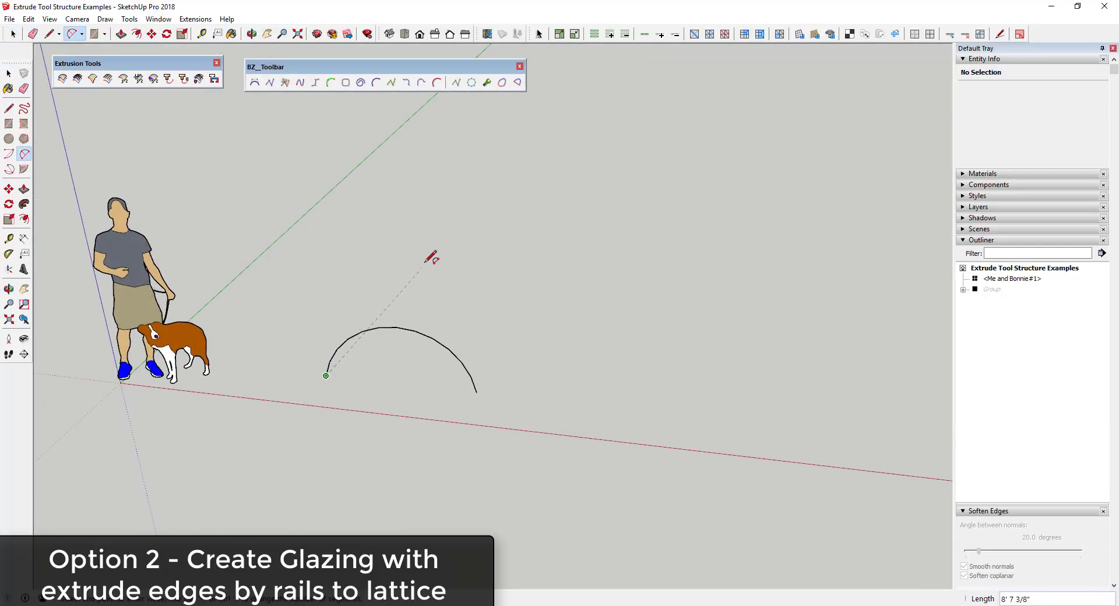
click(432, 250)
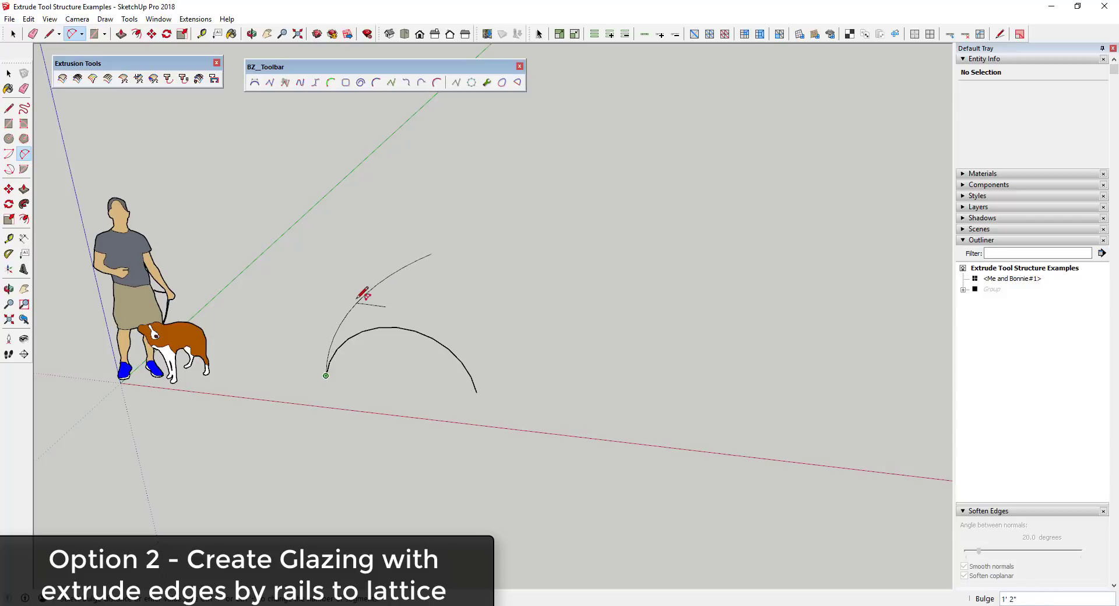
click(369, 224)
click(430, 254)
click(449, 185)
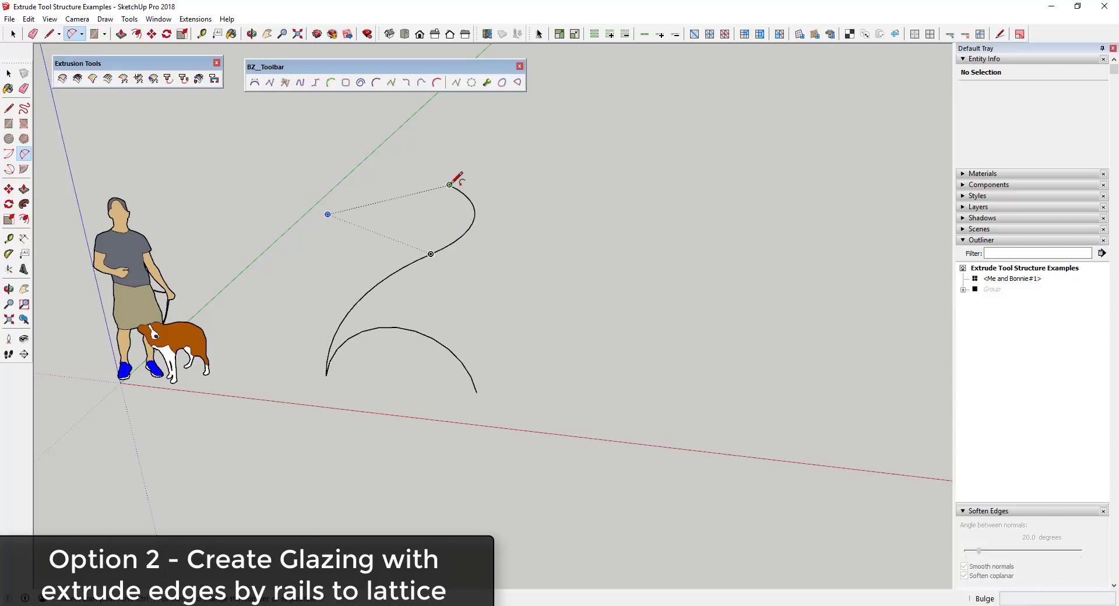
click(475, 212)
Weld the two arcs of the S-shaped rail into a single curve.
key(space)
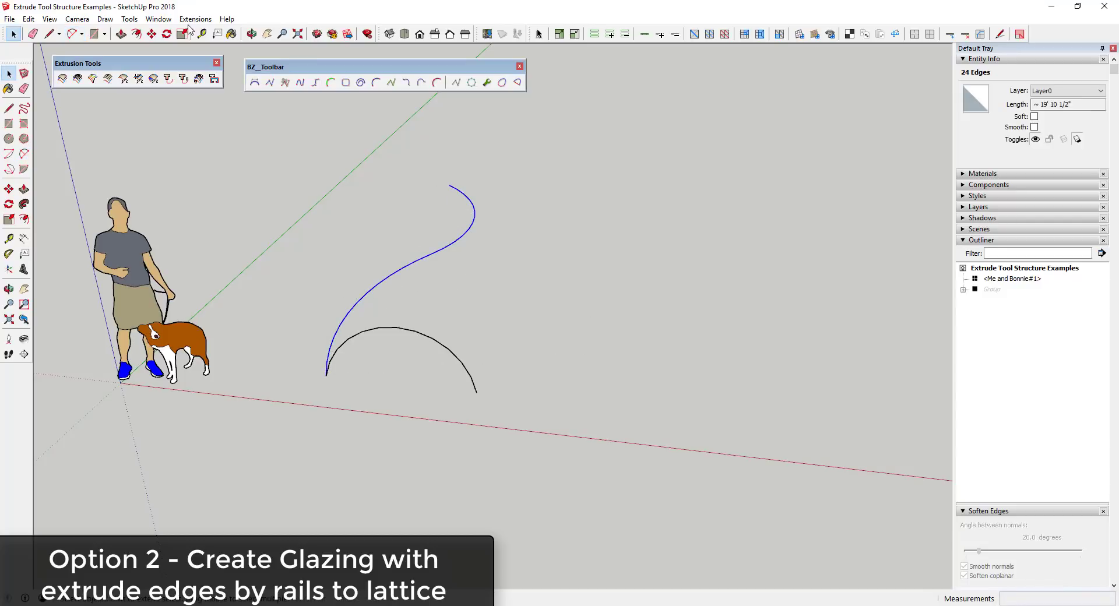
click(195, 18)
click(225, 212)
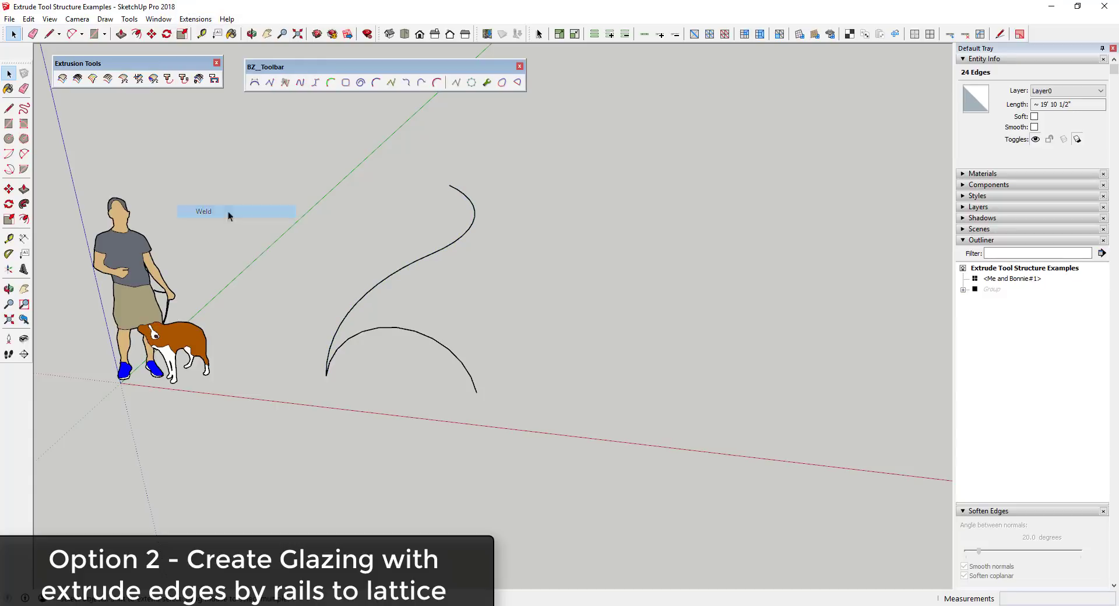
Copy the welded S-shaped rail along the red axis to the far side of the arch.
middle_drag(474, 295, 403, 301)
click(354, 322)
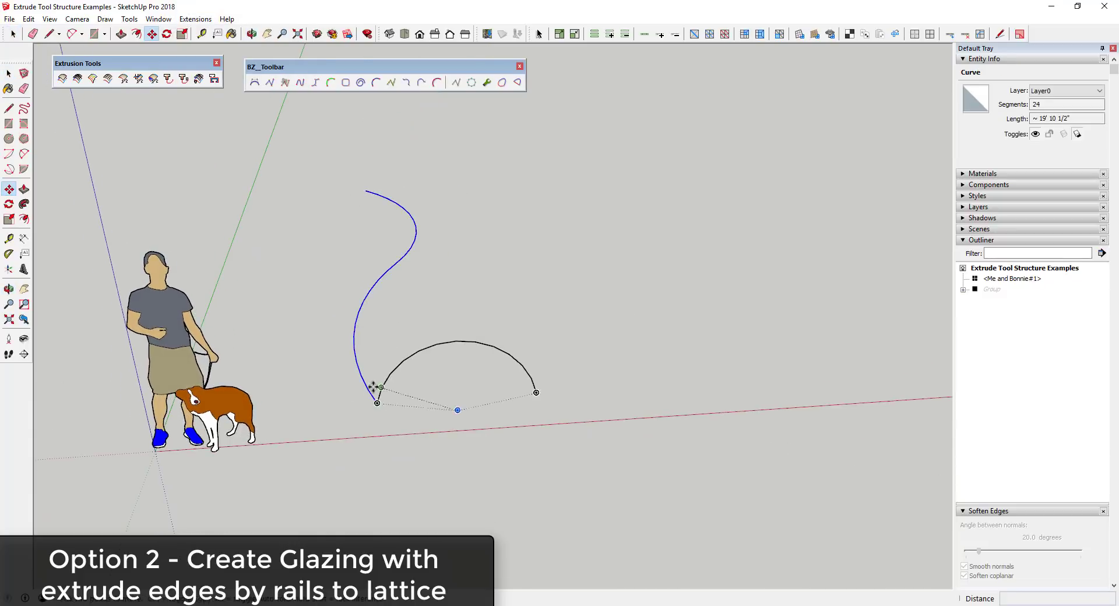
key(ctrl+c)
key(ctrl+v)
click(536, 392)
middle_drag(536, 392, 383, 368)
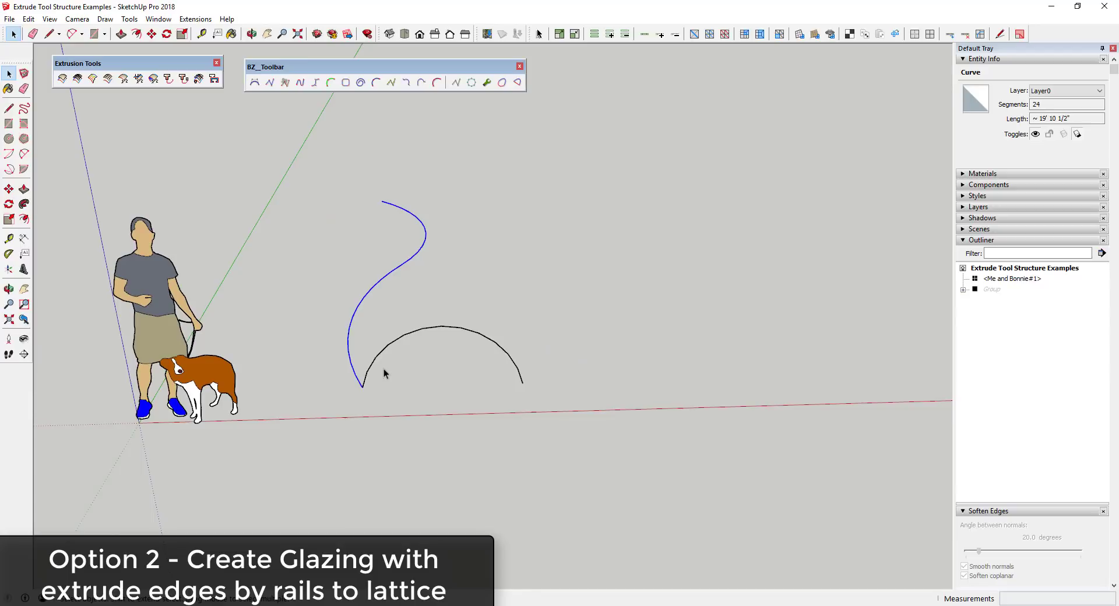
key(m)
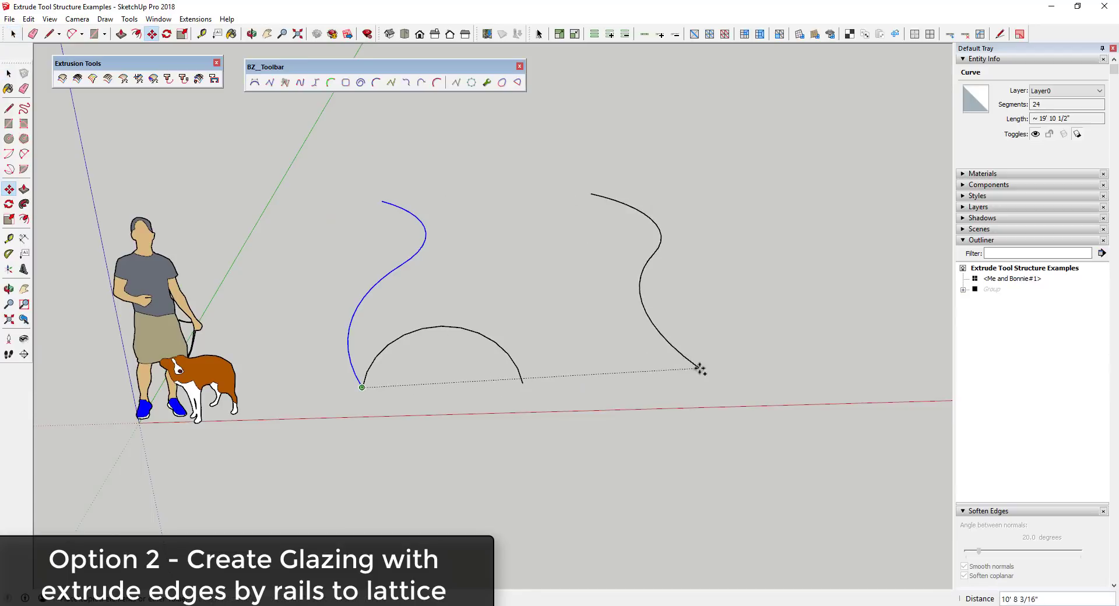
click(679, 379)
Mirror the copied rail with a red-axis scale of -1.00 and move its end onto the arch's free endpoint.
key(s)
drag(605, 266, 666, 267)
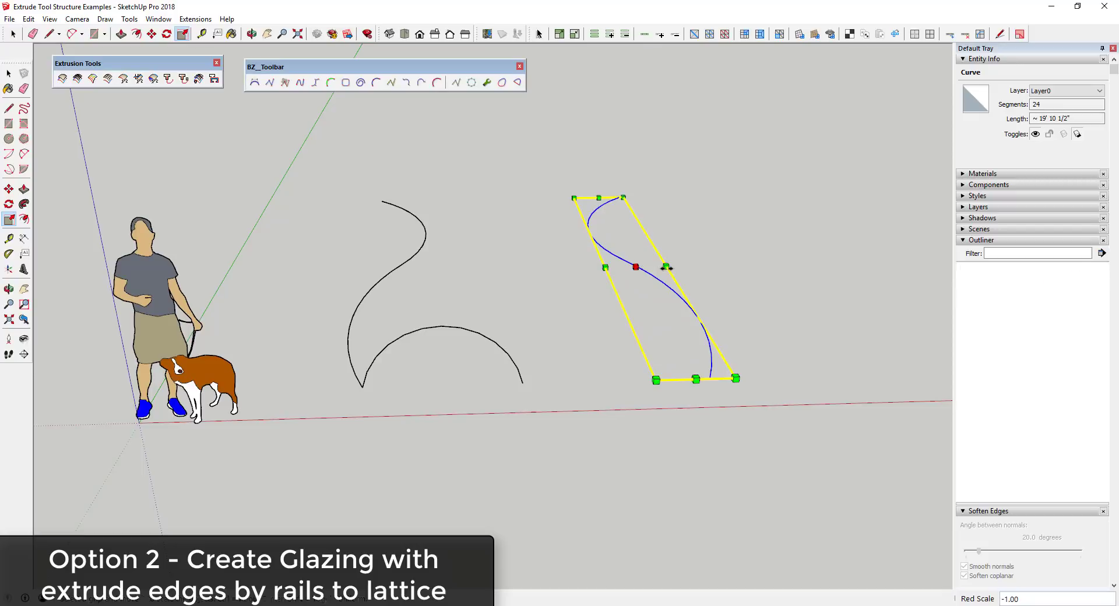
key(m)
click(711, 377)
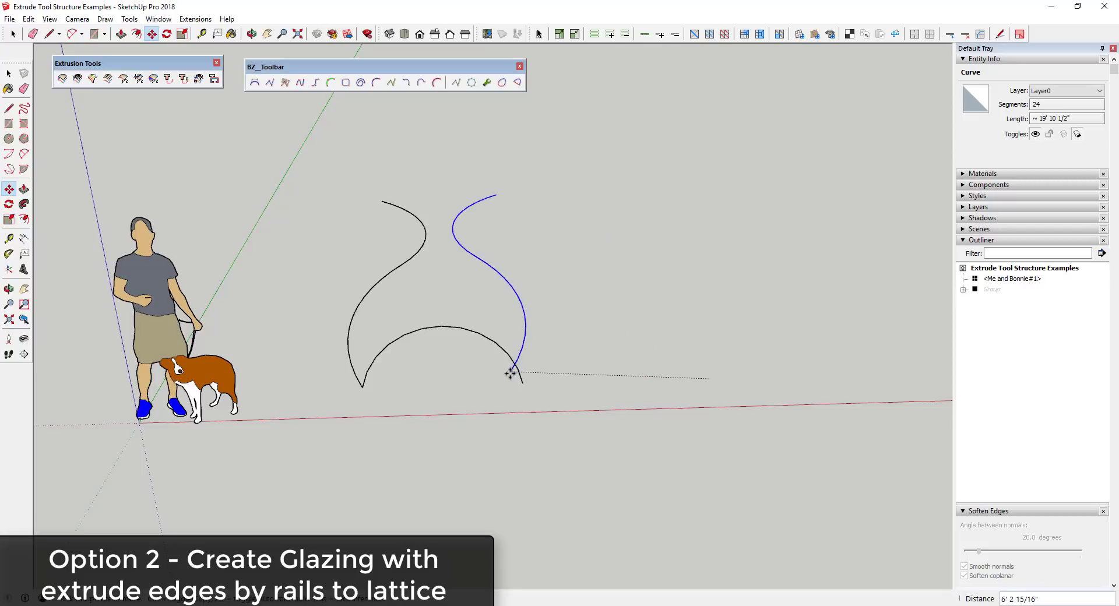
click(522, 383)
Run Extrude Edges by Rails to Lattice with the arch as profile, the two S-curves as rails and the arch as end profile.
middle_drag(544, 392, 37, 107)
key(space)
click(347, 313)
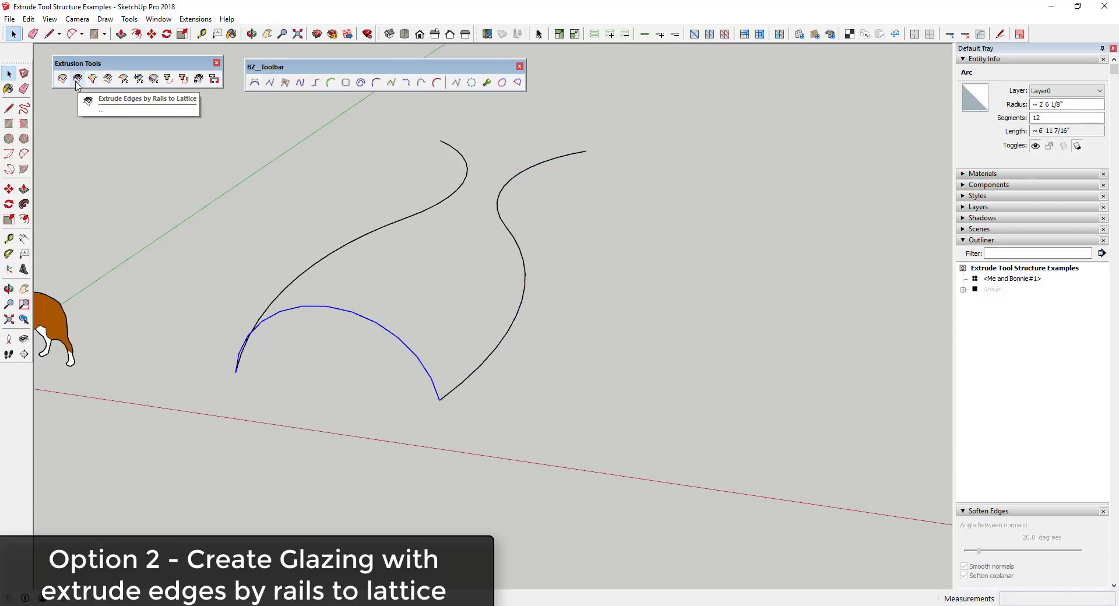
click(91, 81)
click(334, 313)
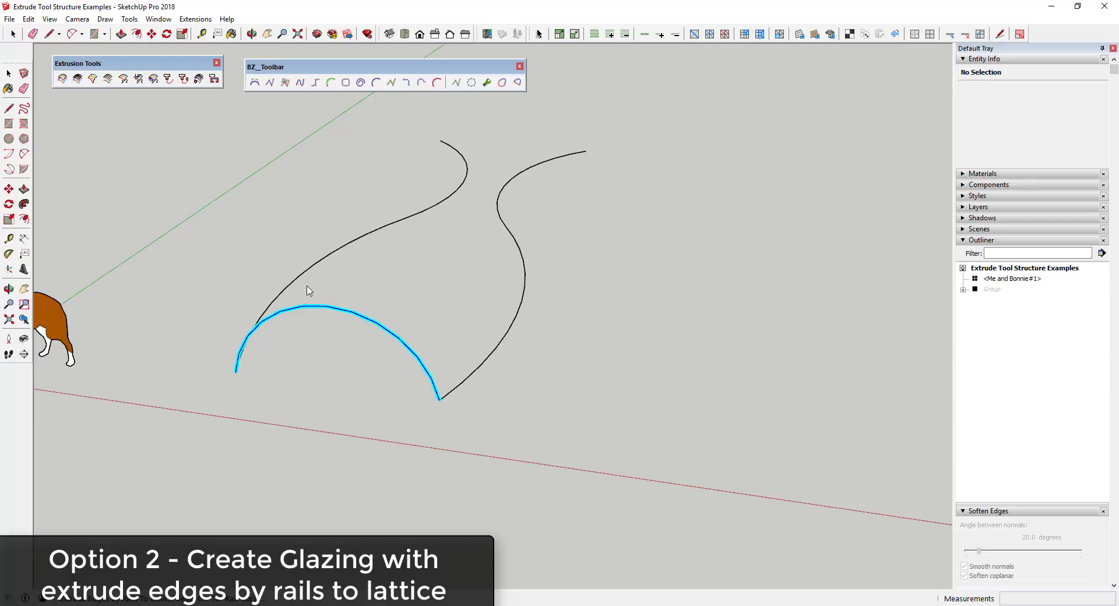
click(296, 279)
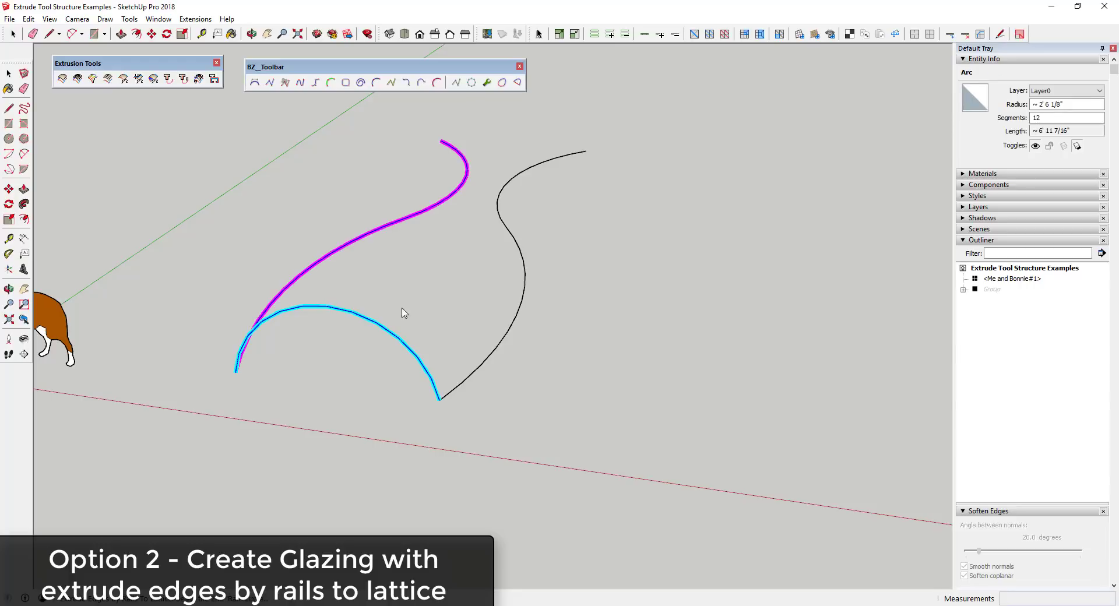
click(505, 341)
click(379, 329)
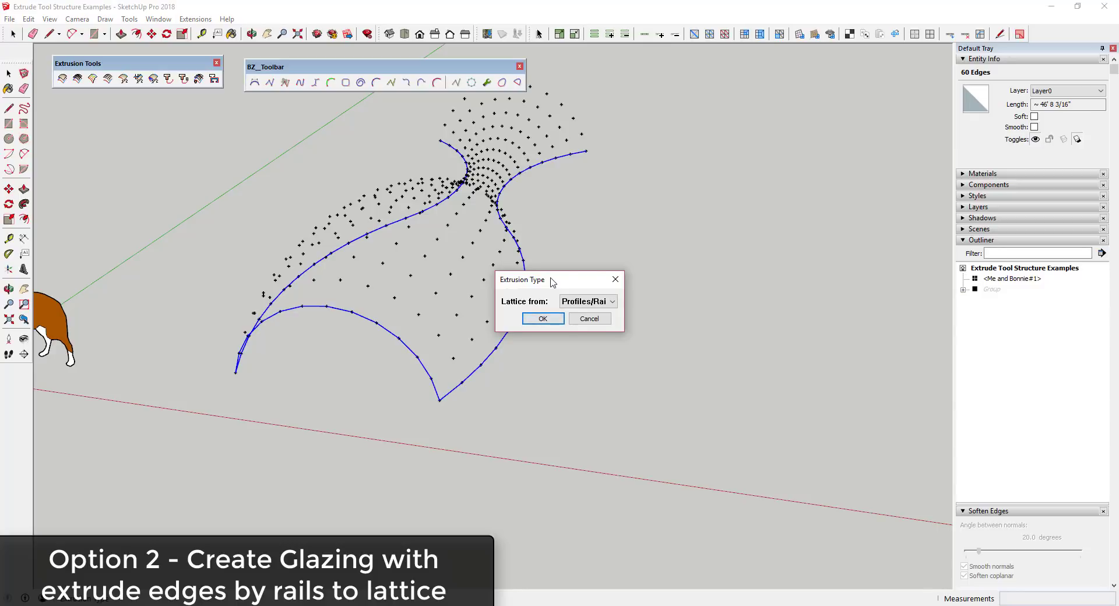
Set the lattice to be made from Profiles/Rails and its type to 3D.
drag(553, 282, 645, 244)
click(687, 264)
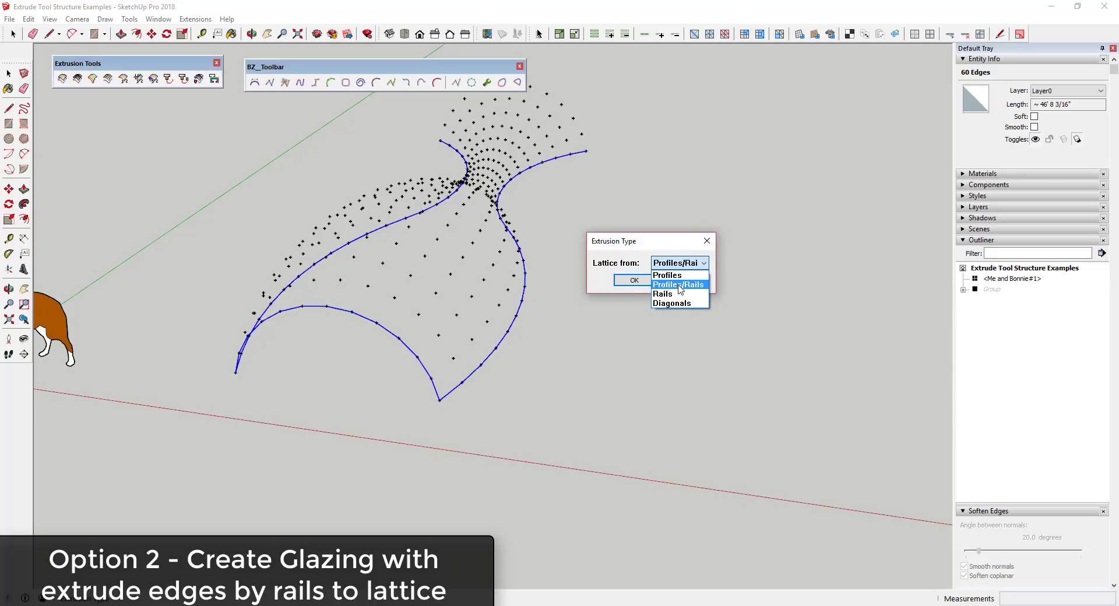
click(678, 284)
click(633, 280)
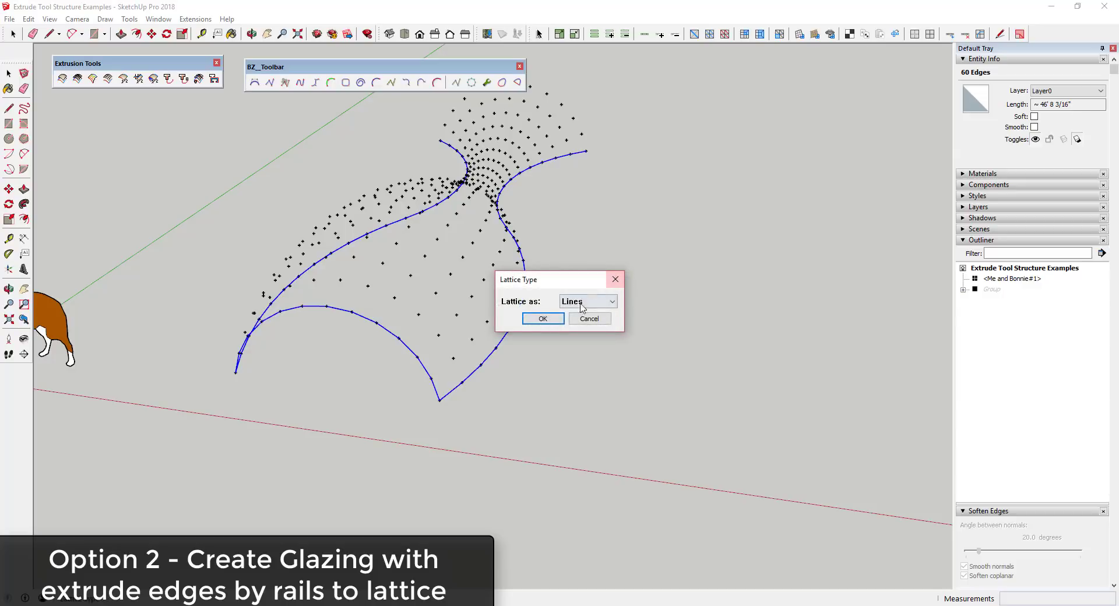
click(583, 301)
click(574, 322)
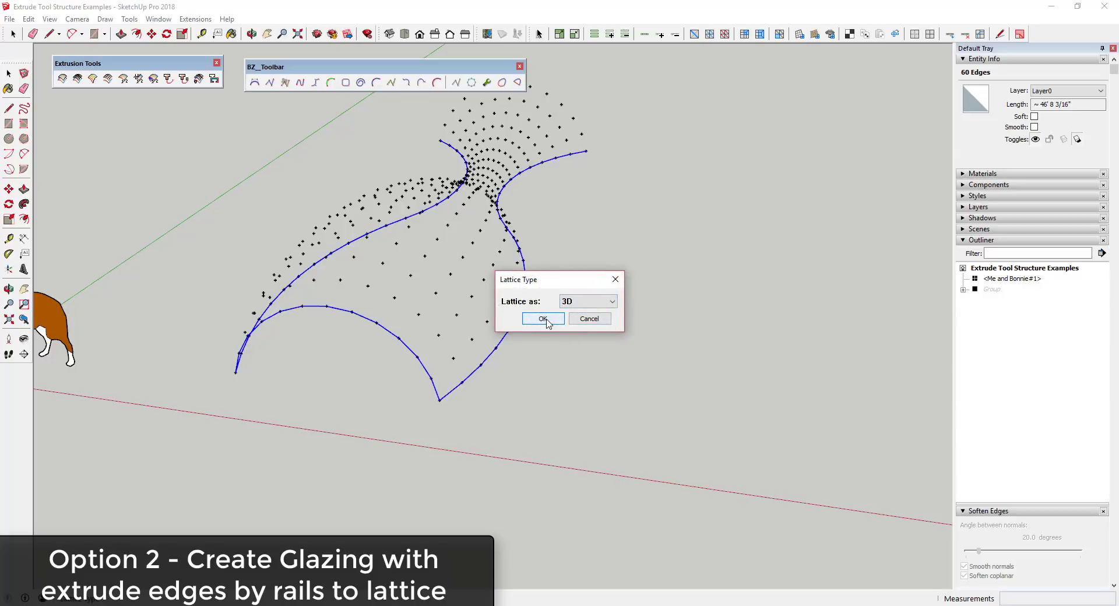
click(545, 319)
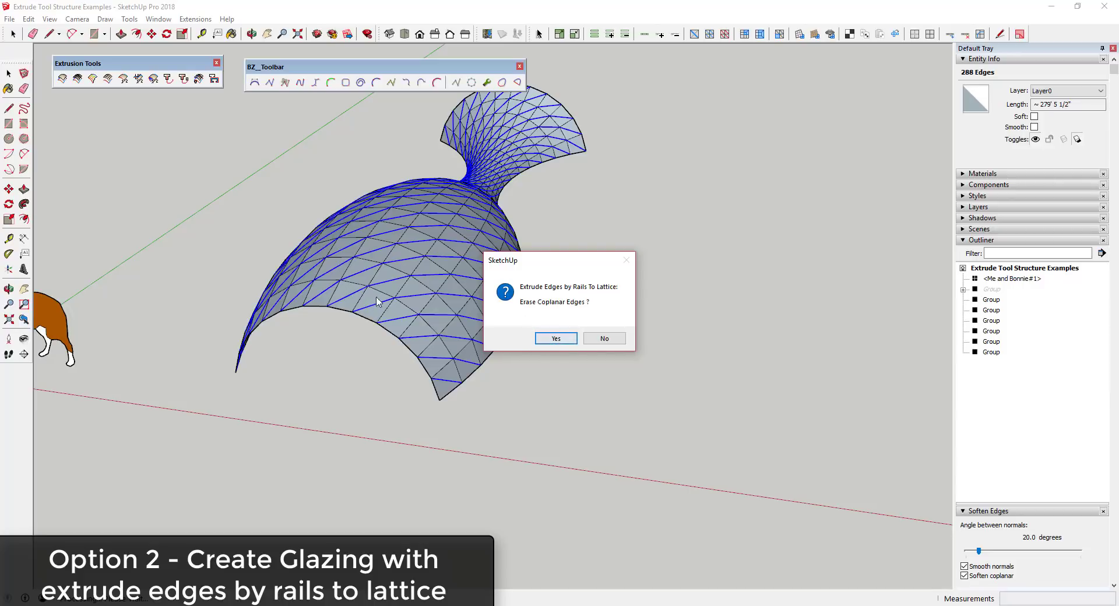
Erase the coplanar edges of the extruded surface and reverse its faces.
click(555, 338)
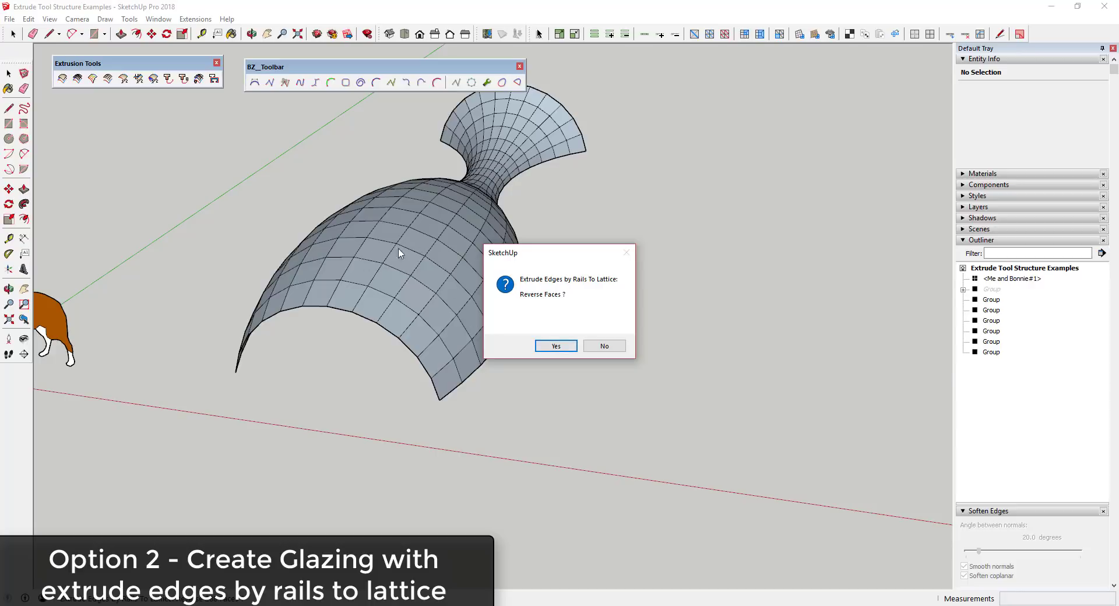
click(564, 344)
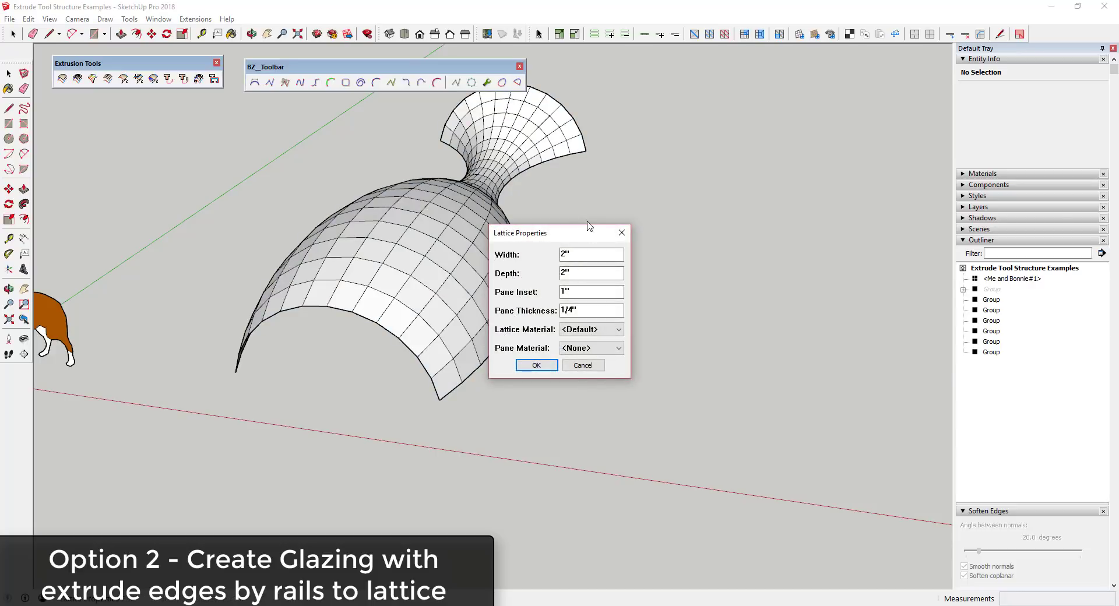
Generate the lattice with 2" width and depth, 1" pane inset, 1/4" pane thickness, default lattice material and 'Glass' panes.
click(580, 350)
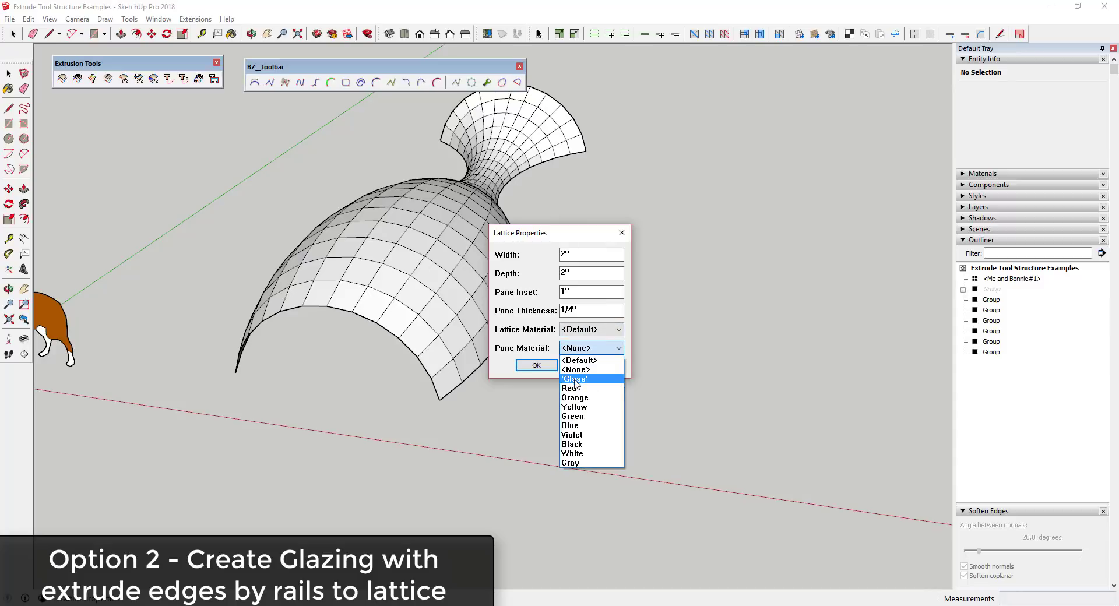
click(577, 371)
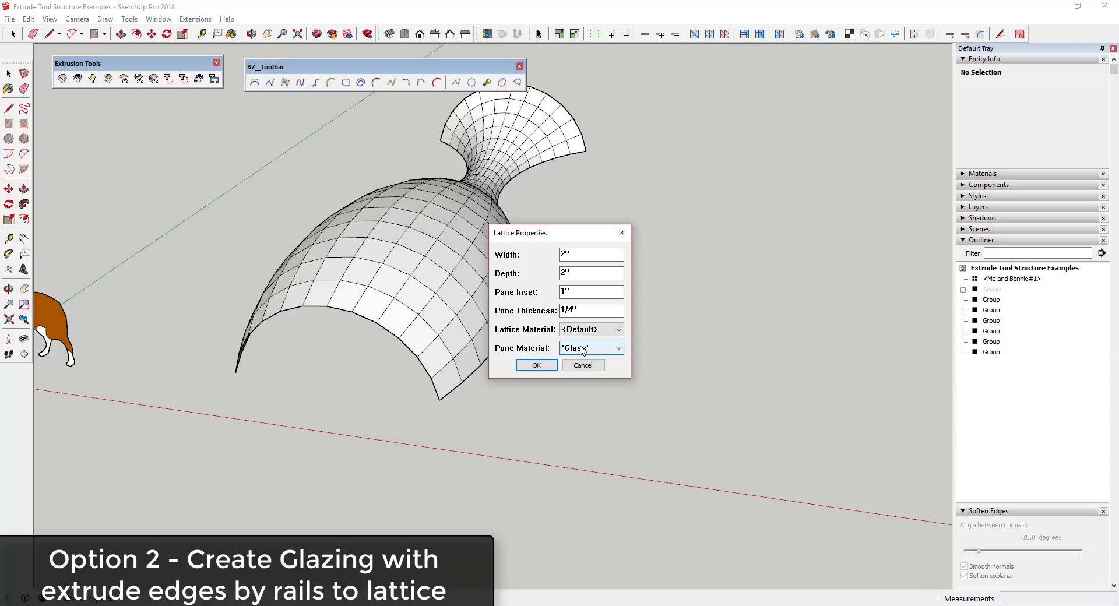
click(536, 365)
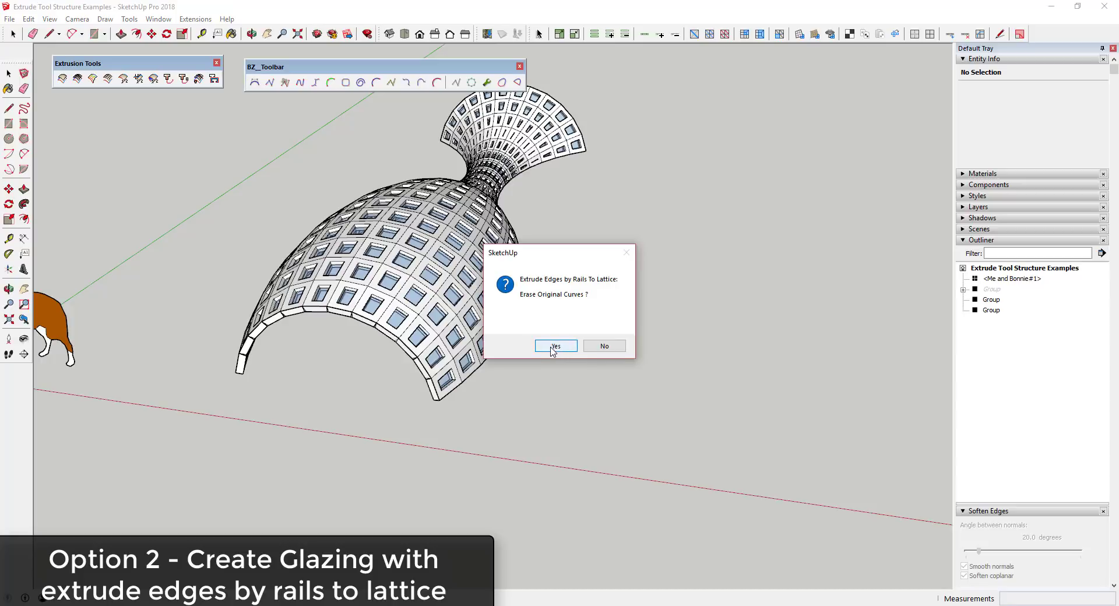
click(603, 345)
mouse_move(513, 332)
middle_down()
mouse_move(469, 426)
mouse_move(501, 408)
middle_up()
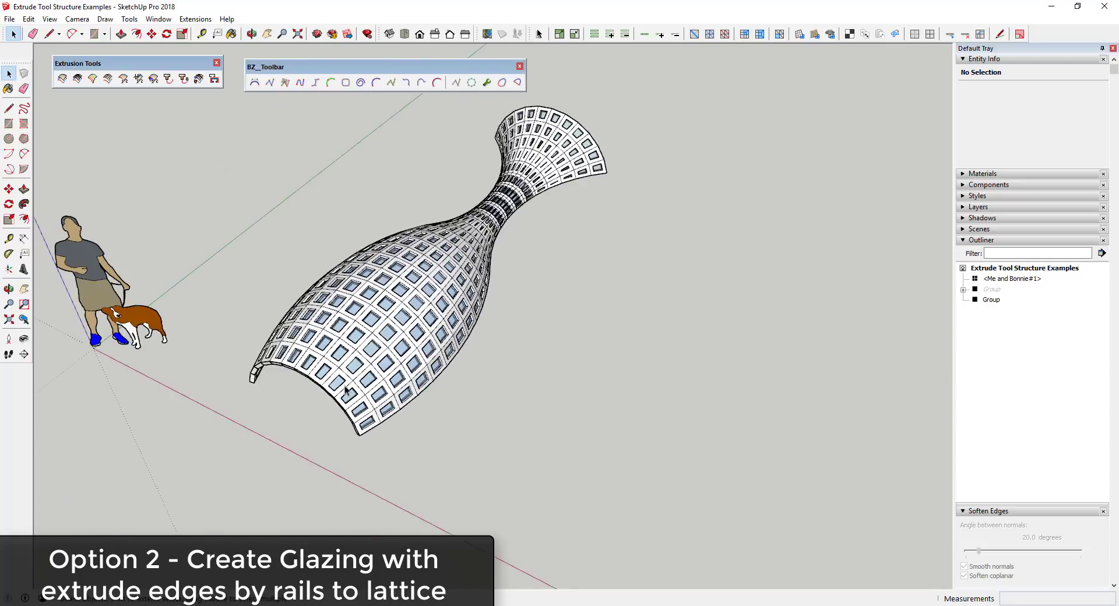
Examine the thick glazed lattice closely, from the narrow neck and flared end to the arched opening.
scroll(534, 192, up, 10)
scroll(534, 193, down, 5)
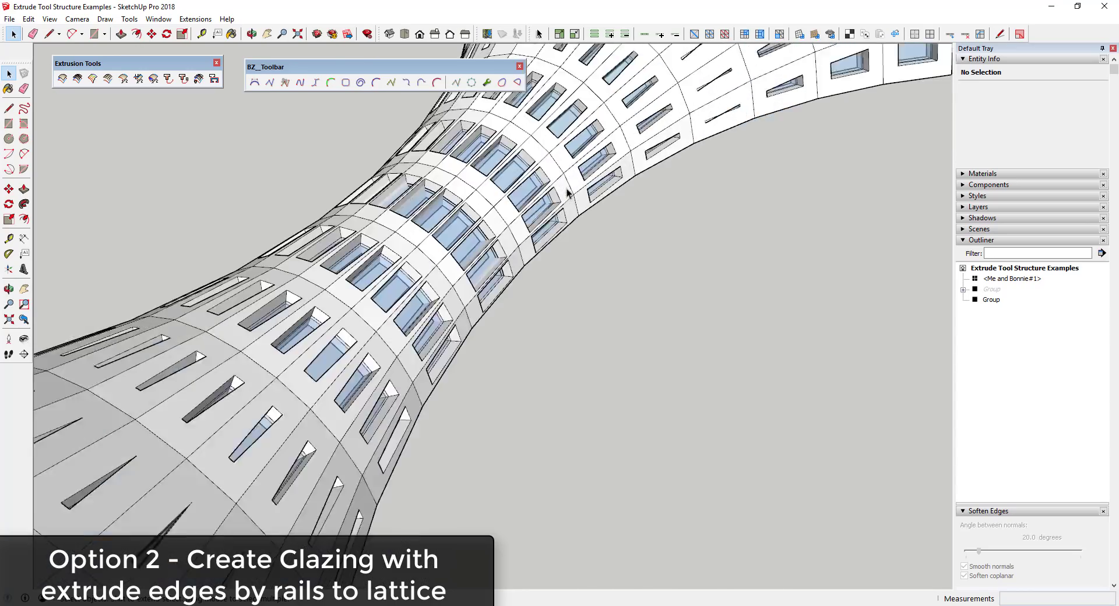
scroll(495, 230, up, 4)
middle_drag(495, 231, 555, 252)
scroll(589, 246, down, 3)
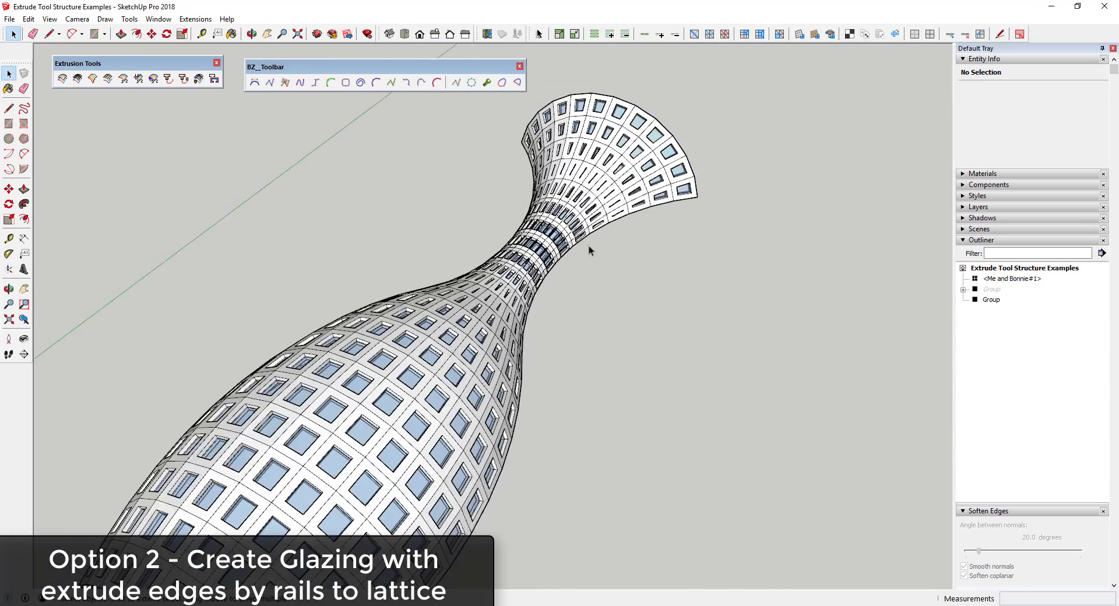
scroll(687, 141, up, 6)
scroll(562, 177, down, 10)
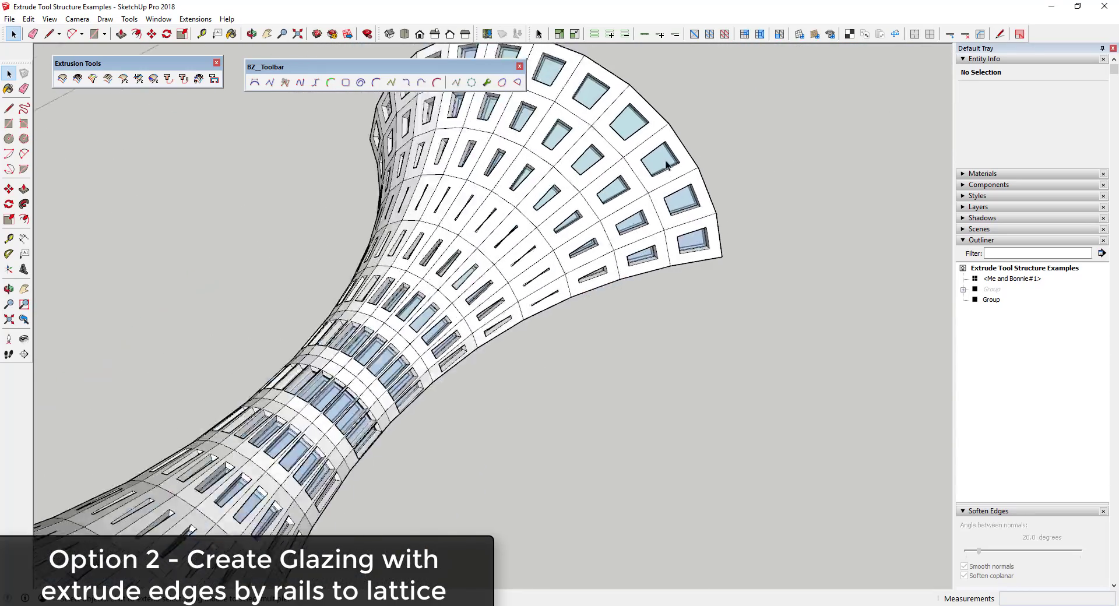
middle_drag(544, 425, 594, 311)
key(space)
scroll(524, 332, up, 5)
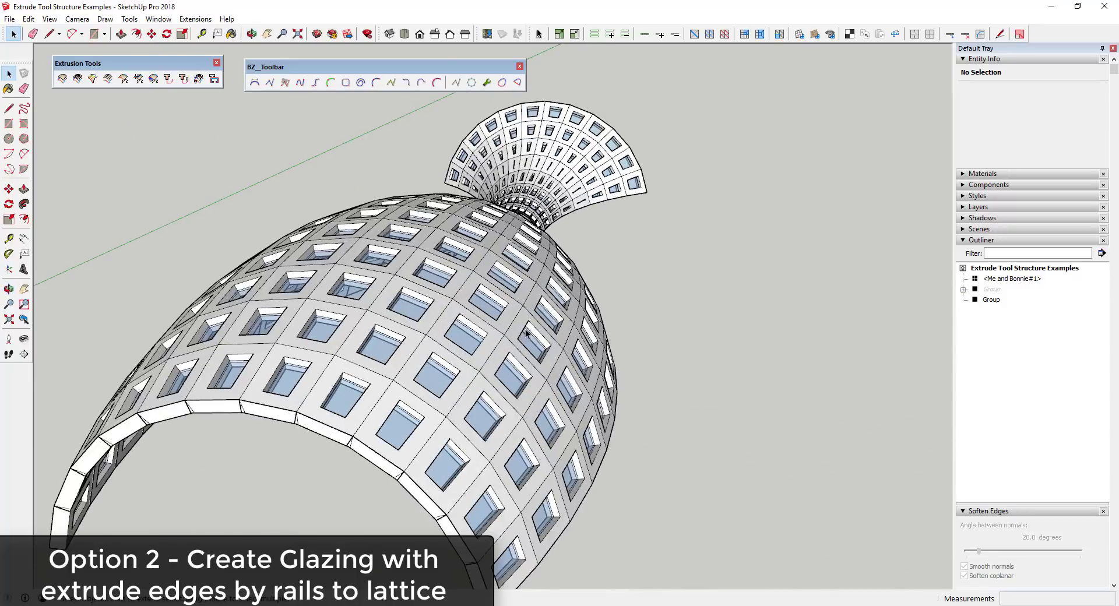
scroll(516, 338, down, 1)
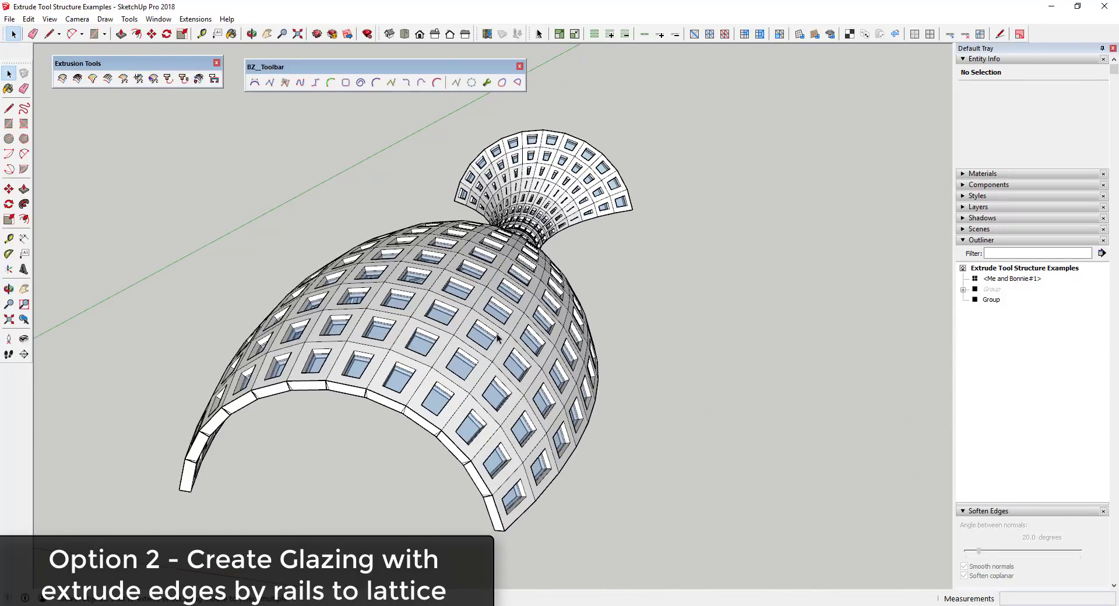
scroll(505, 360, up, 5)
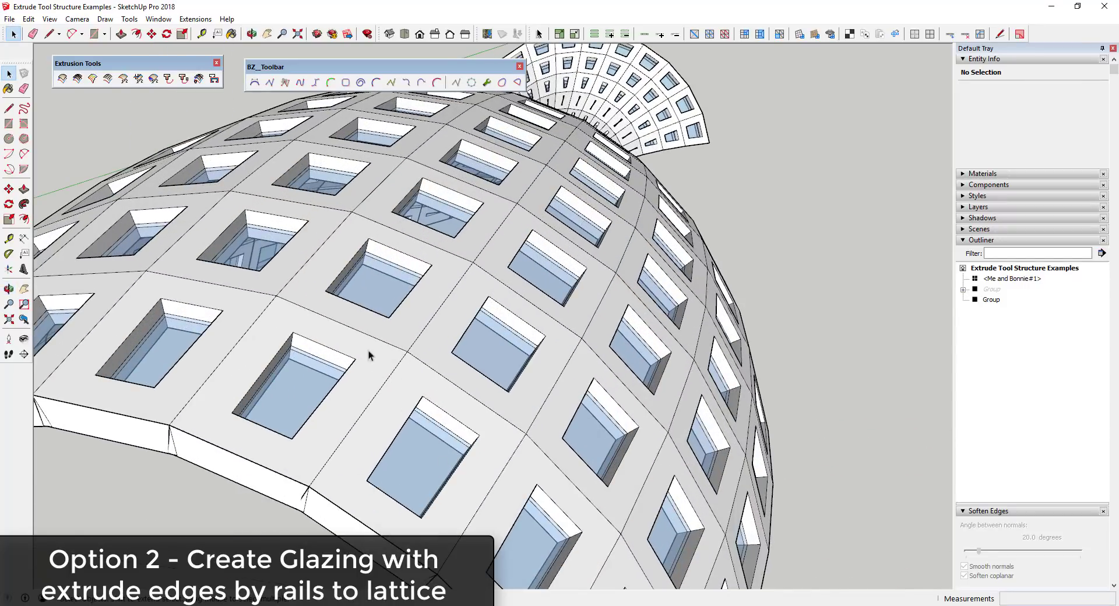
scroll(368, 354, down, 8)
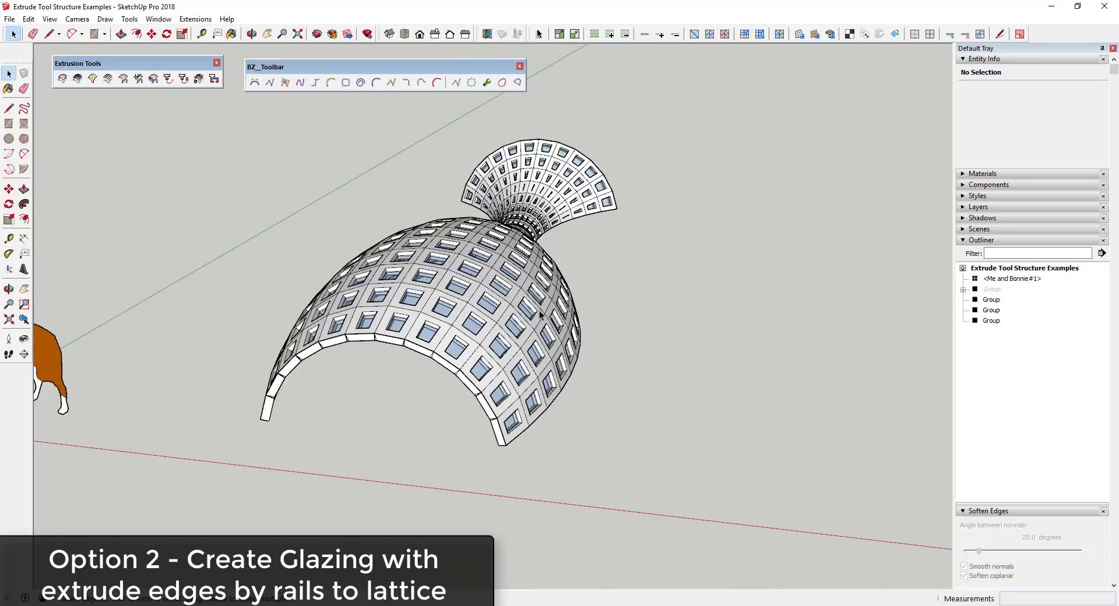
Undo the thick lattice and rerun Extrude Edges by Rails to Lattice with the arch as start and end profile and the two S-curves as rails.
key(ctrl+z)
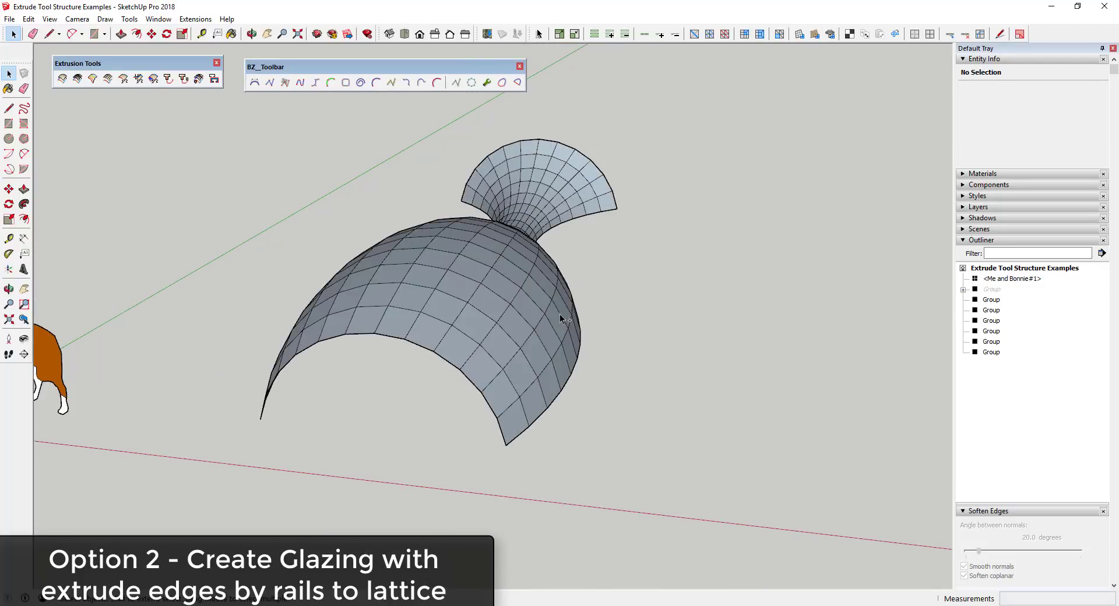
key(ctrl+z)
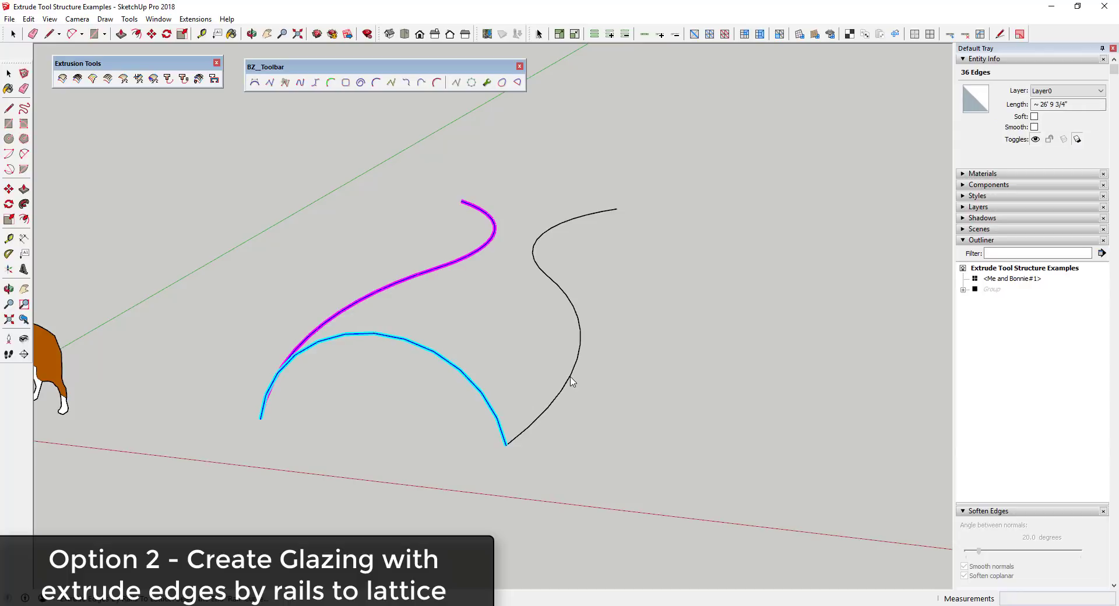
click(574, 382)
click(440, 357)
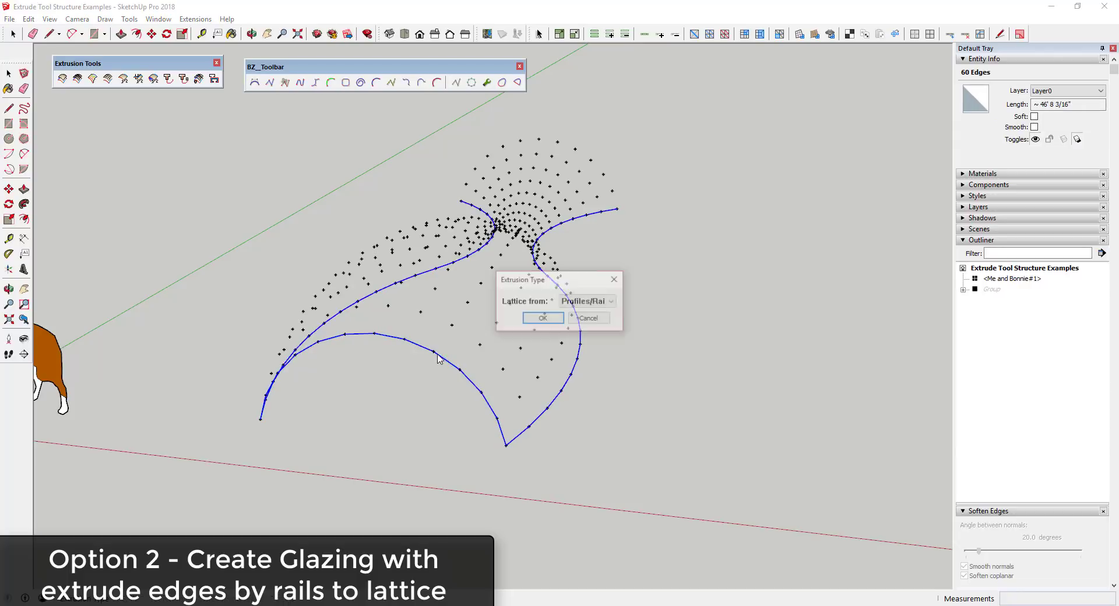
Set the lattice to be made from Profiles/Rails as 3D, with coplanar edges erased and faces reversed.
click(536, 318)
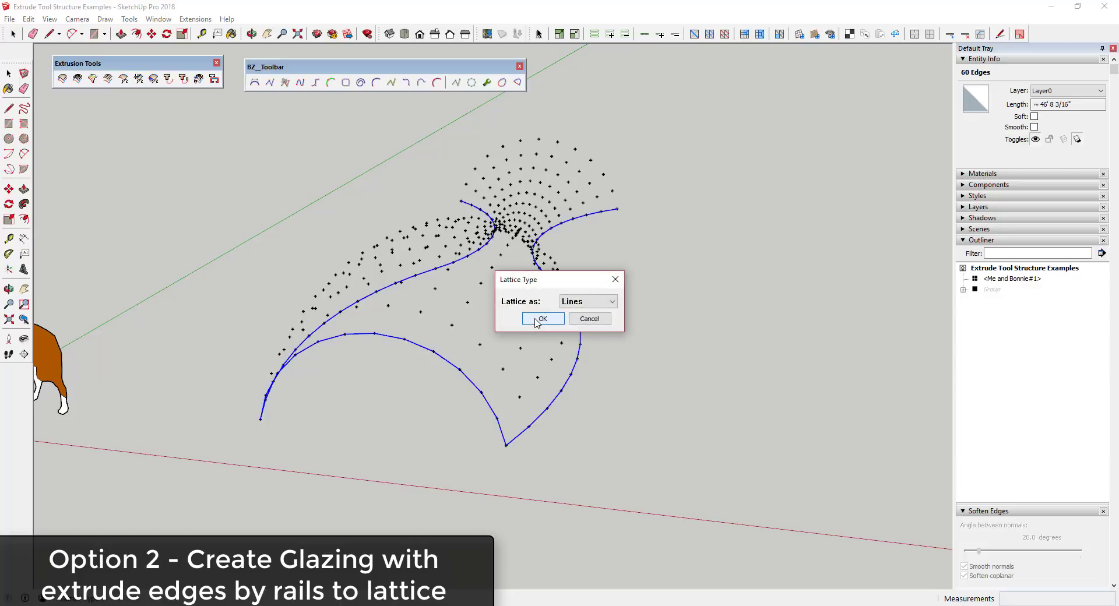
click(589, 301)
click(577, 320)
click(541, 319)
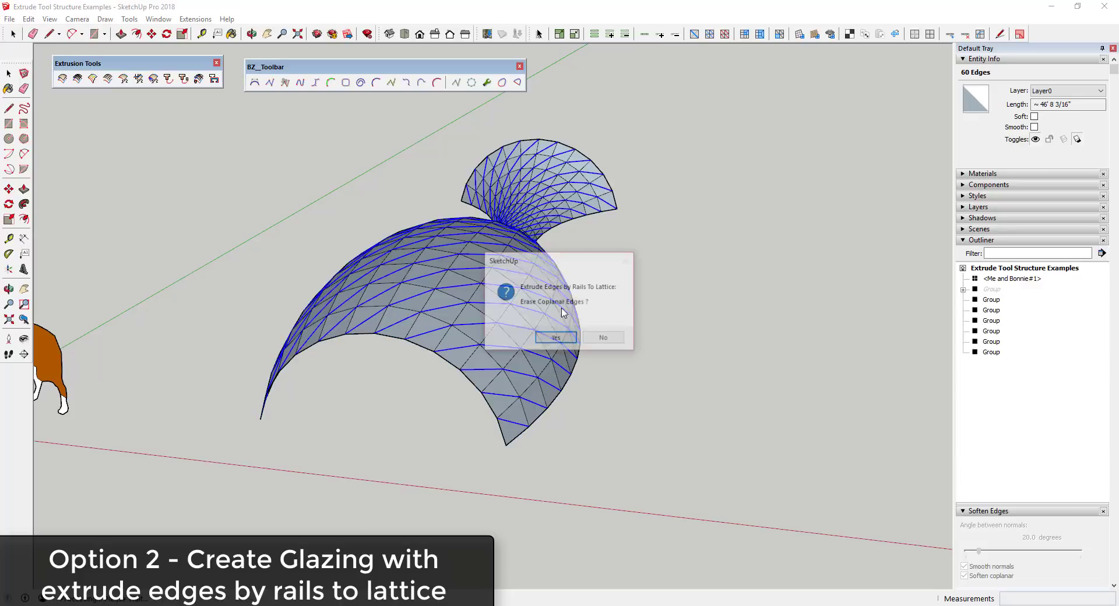
click(555, 346)
click(555, 346)
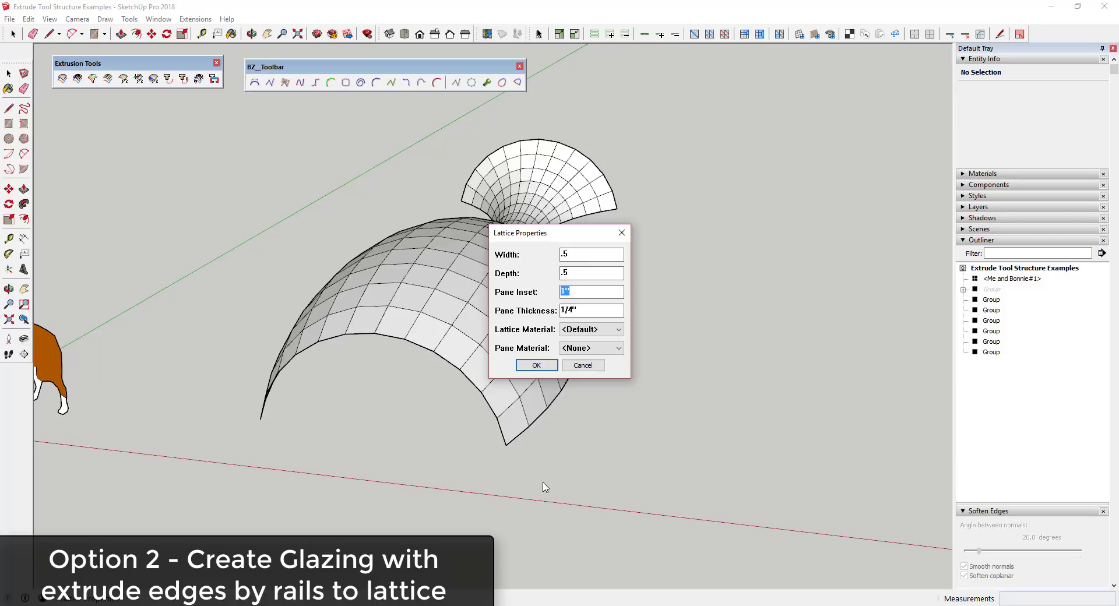
Generate the lattice with .5 width and depth, .25 pane inset, 1/8 pane thickness, default lattice material and 'Glass' panes.
key(Tab)
text(1/)
click(571, 347)
click(574, 378)
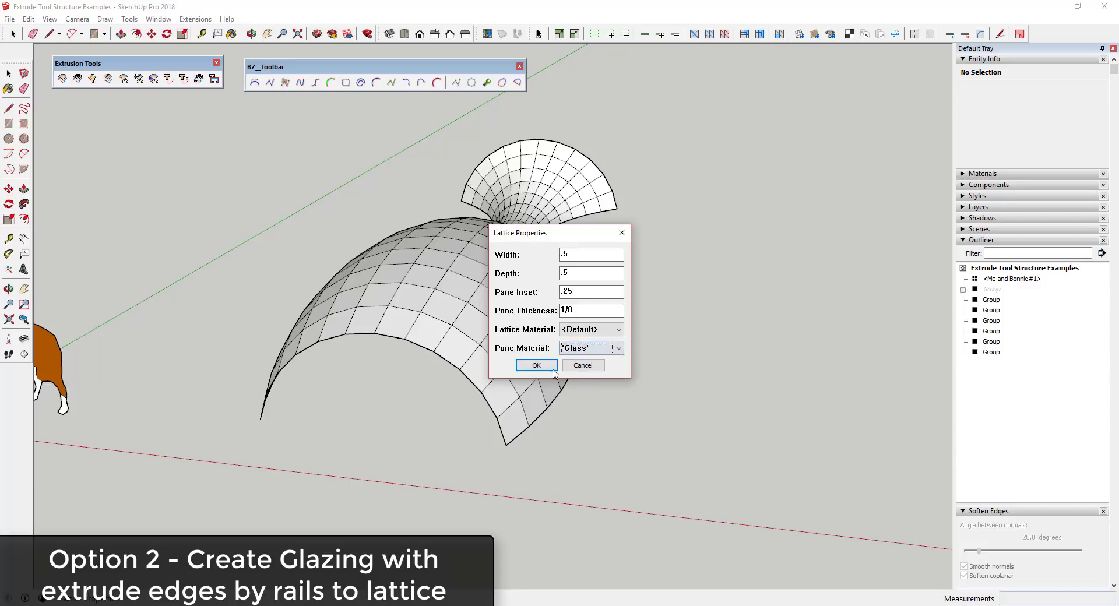
click(552, 368)
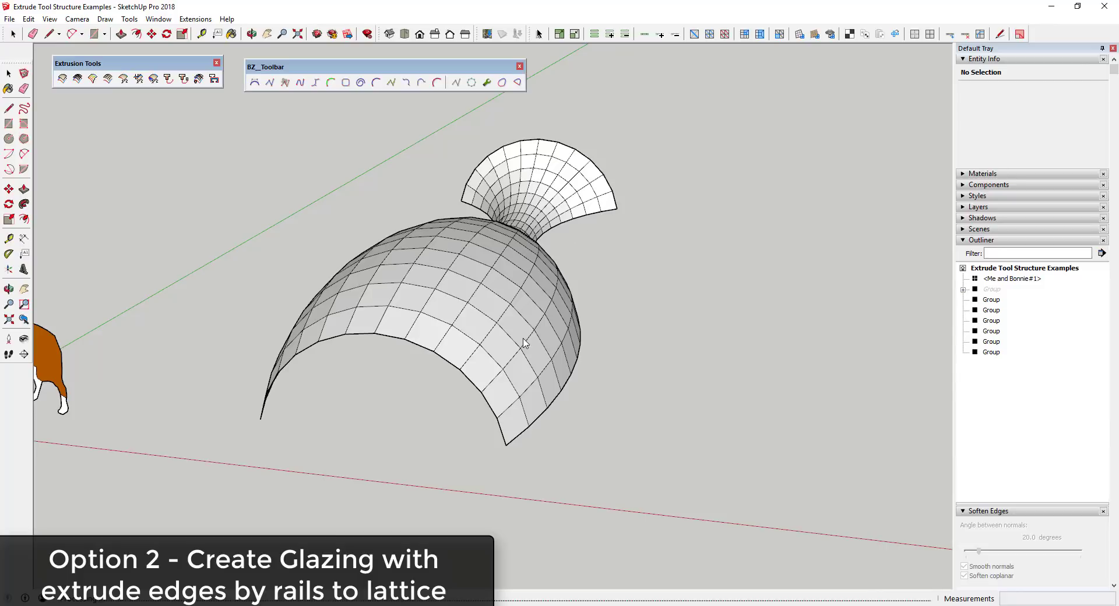
click(600, 347)
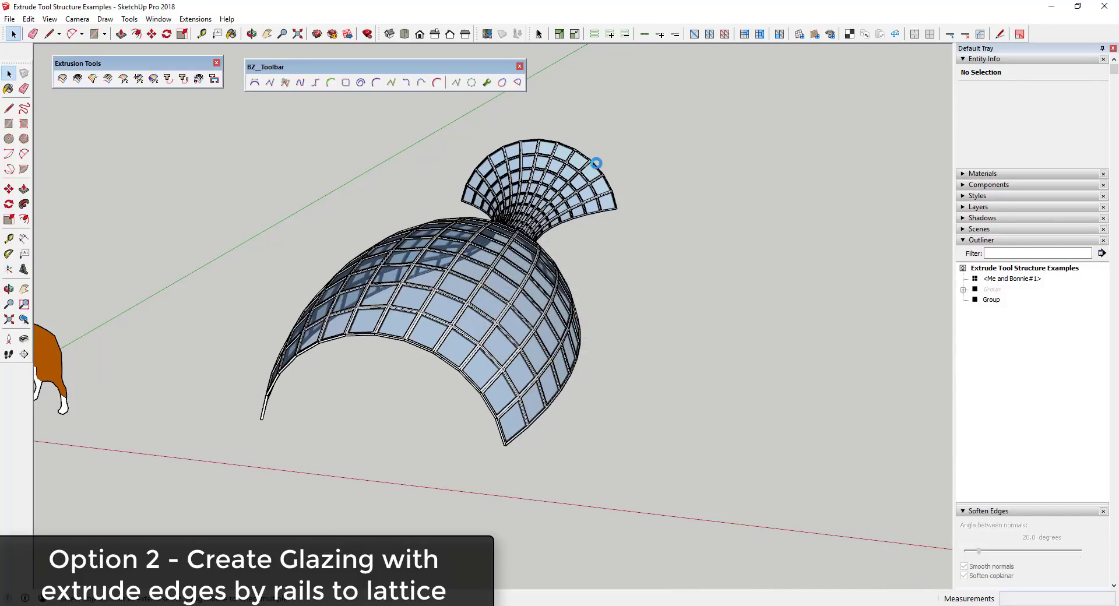
Examine the thin glazed lattice from several angles and compare its size with the human figure.
middle_drag(538, 190, 489, 284)
scroll(457, 315, up, 5)
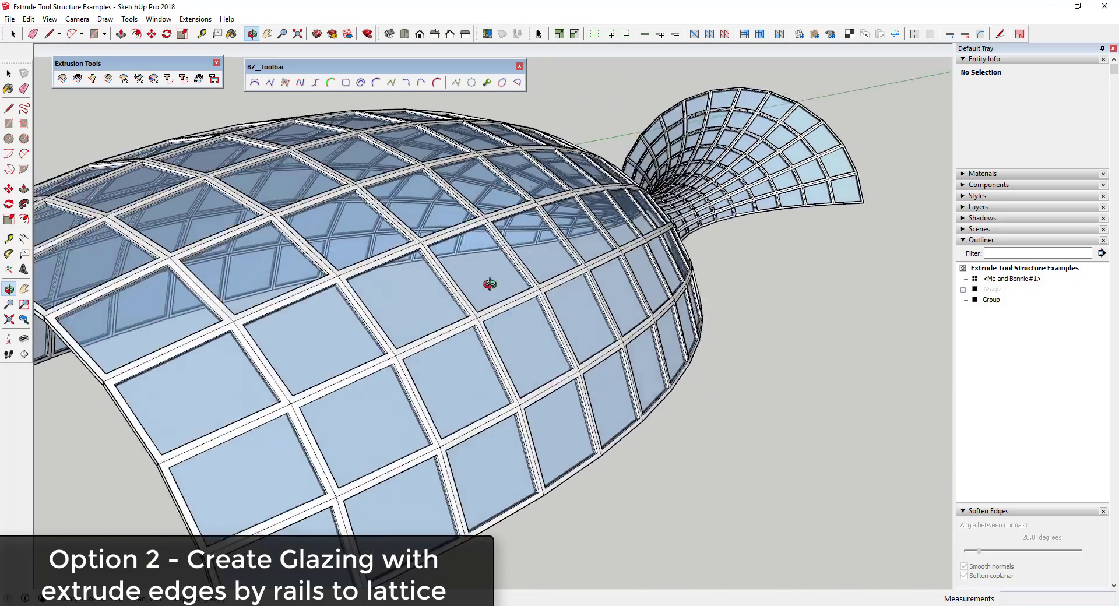
scroll(490, 284, down, 5)
scroll(592, 256, up, 6)
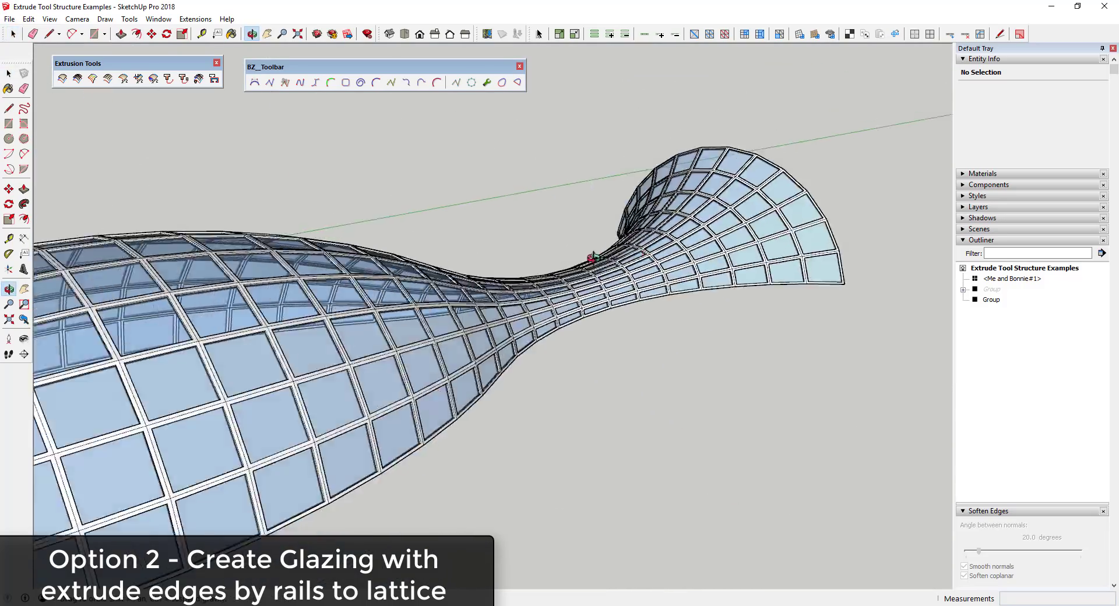
scroll(592, 256, down, 5)
middle_drag(592, 256, 431, 300)
scroll(431, 300, up, 3)
scroll(401, 243, down, 6)
middle_drag(401, 244, 466, 257)
scroll(432, 337, up, 4)
scroll(466, 258, down, 8)
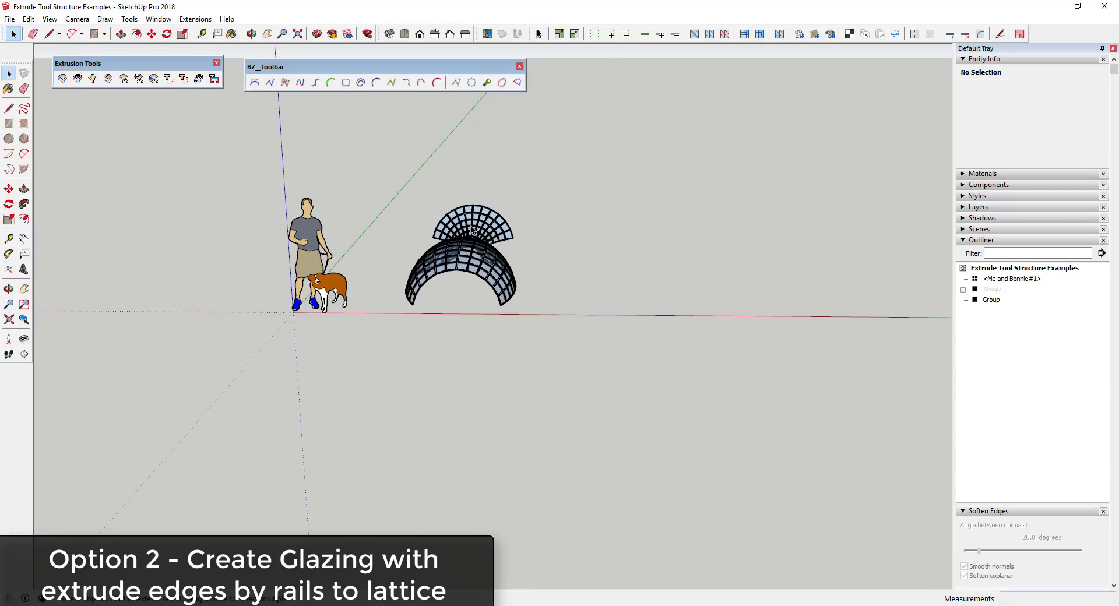
middle_drag(494, 201, 412, 237)
middle_drag(340, 229, 431, 243)
scroll(432, 244, up, 3)
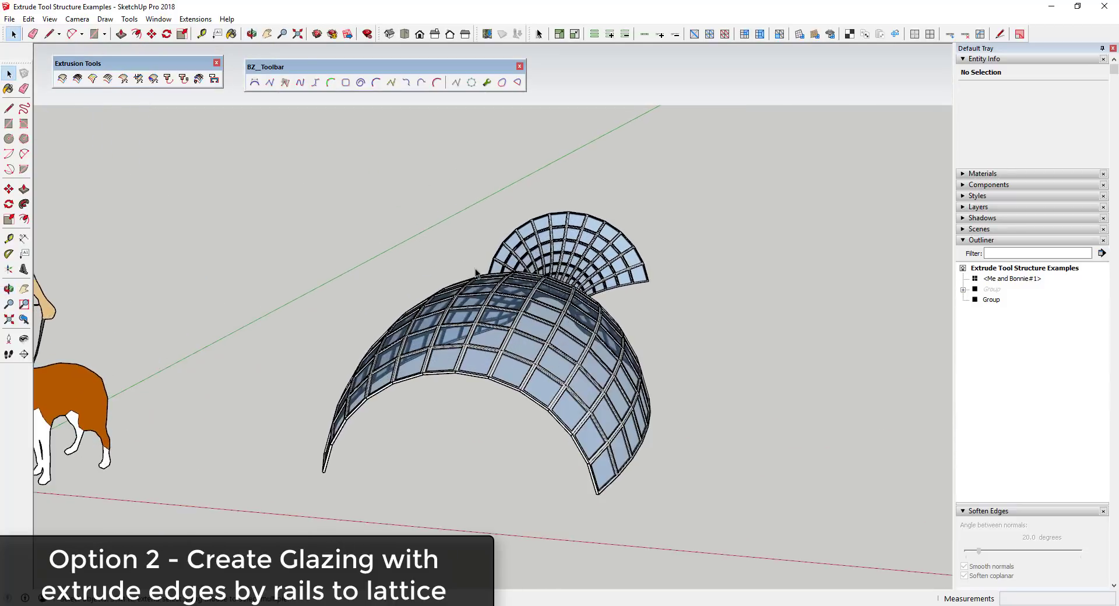
scroll(414, 268, down, 3)
scroll(396, 297, up, 3)
scroll(379, 328, down, 2)
scroll(361, 315, up, 2)
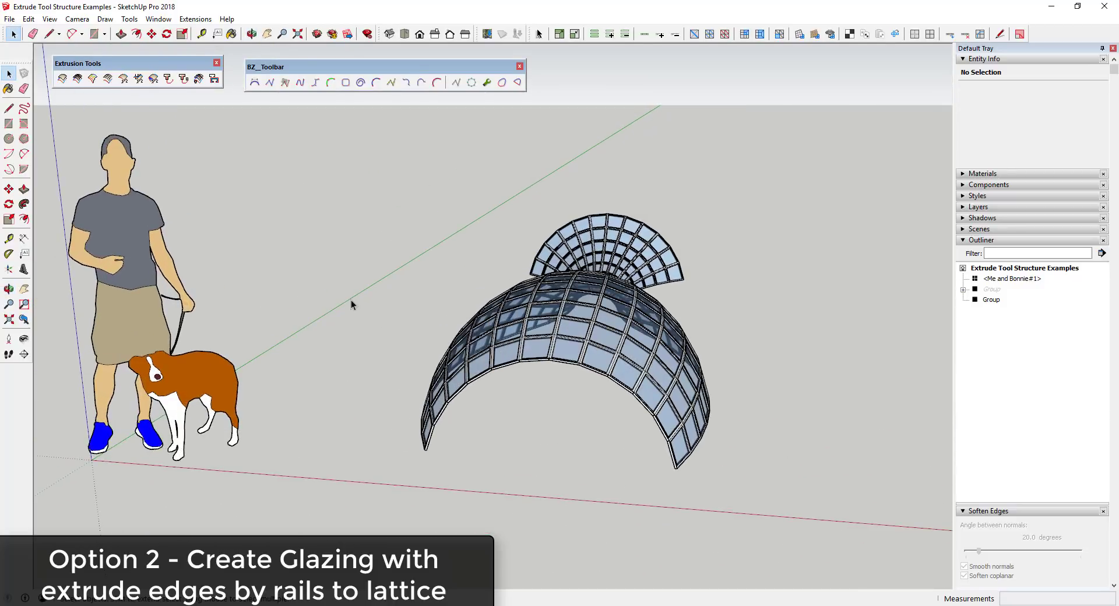
scroll(424, 296, down, 4)
Hide the finished glazed lattice and look over the double-peaked profile and its two curved rails.
click(495, 313)
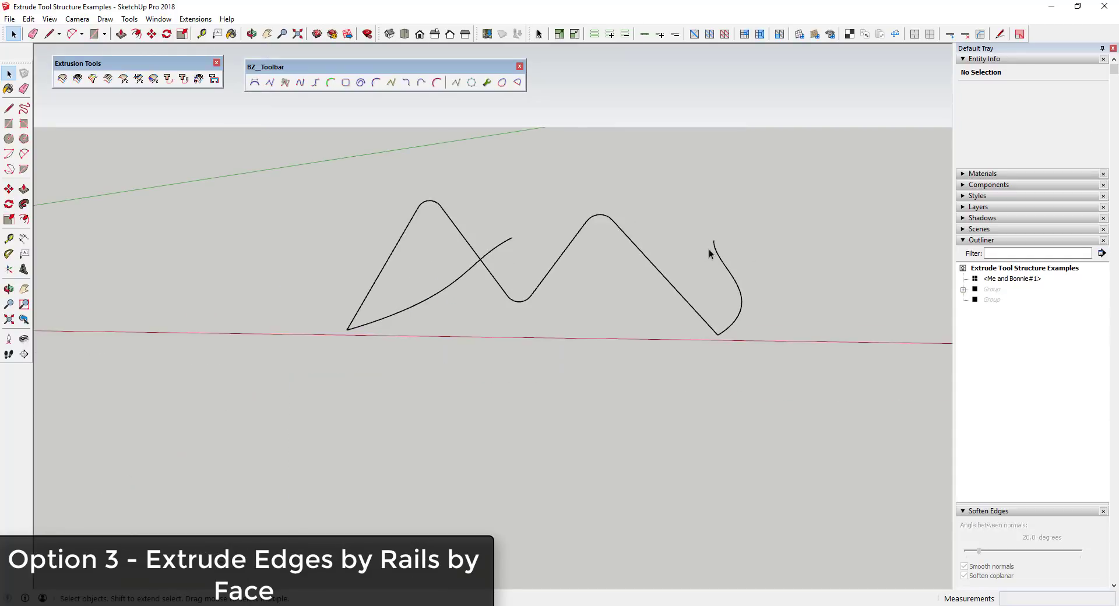
drag(712, 251, 688, 295)
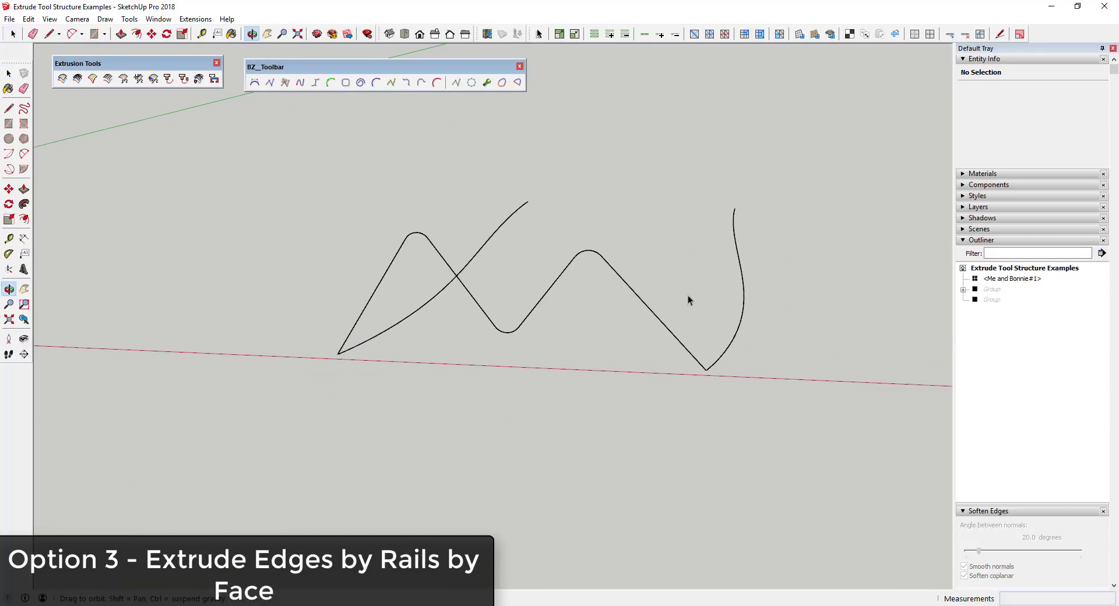
key(space)
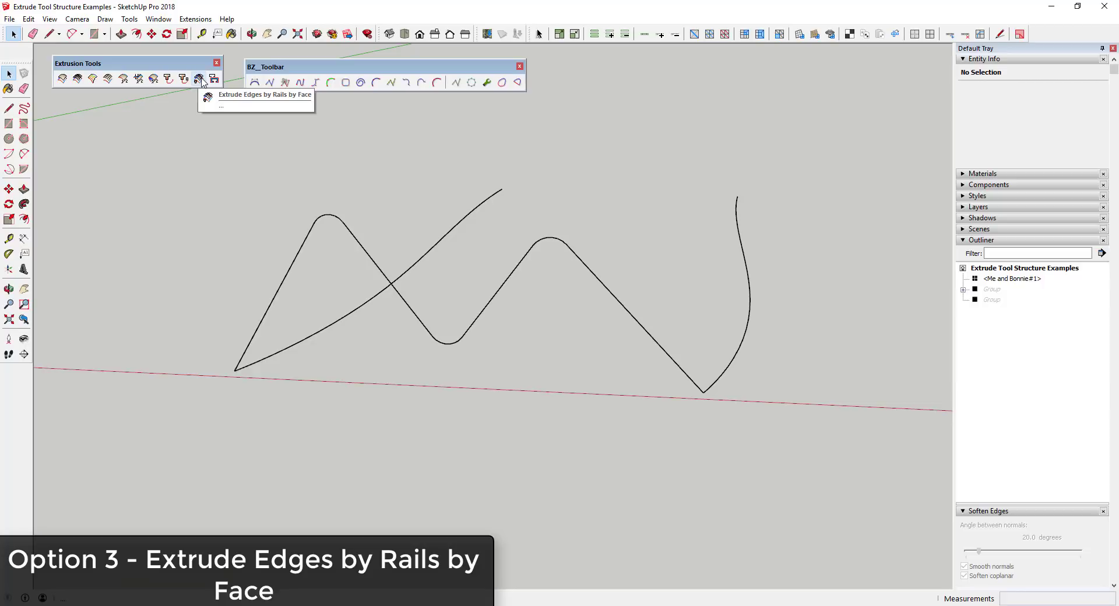
middle_drag(250, 251, 713, 336)
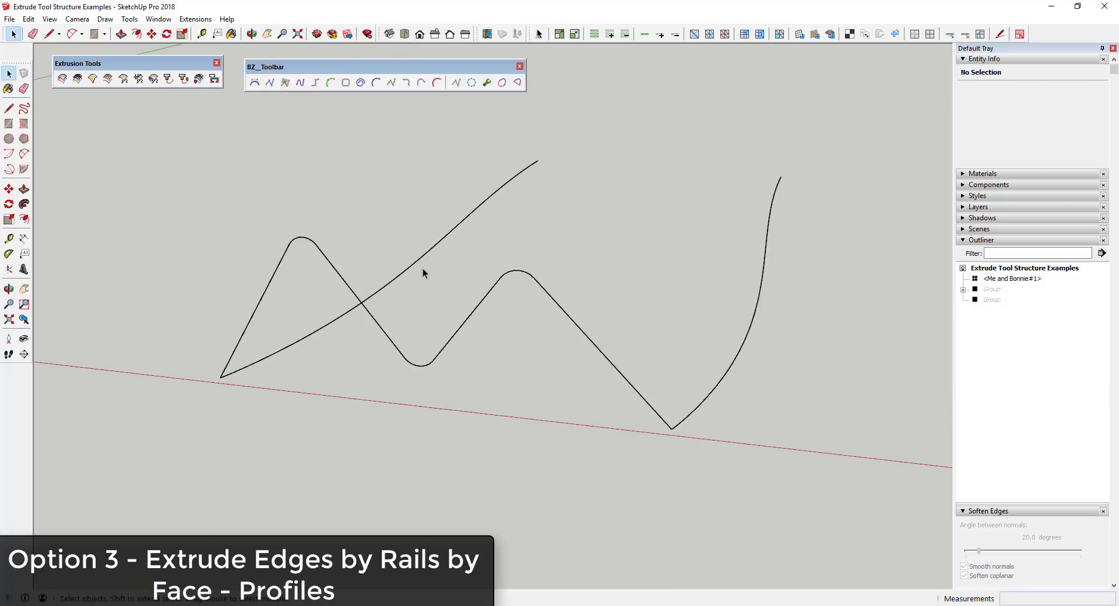
middle_drag(793, 309, 348, 399)
Draw a 12-sided circle with a radius of about 2" on the ground near the start of the double-peaked profile.
key(c)
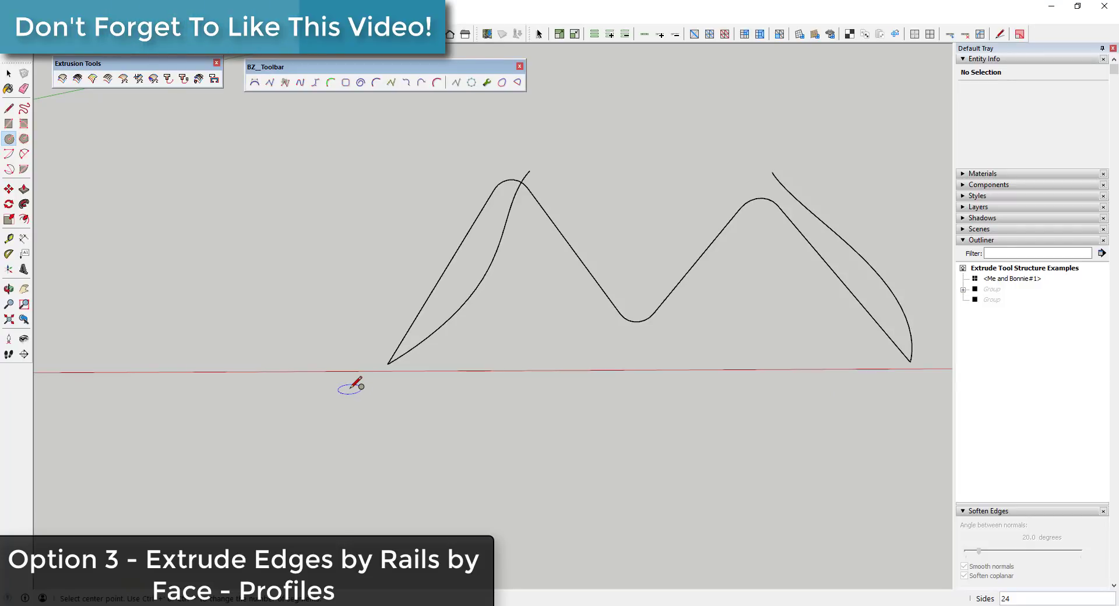
click(351, 388)
key(Escape)
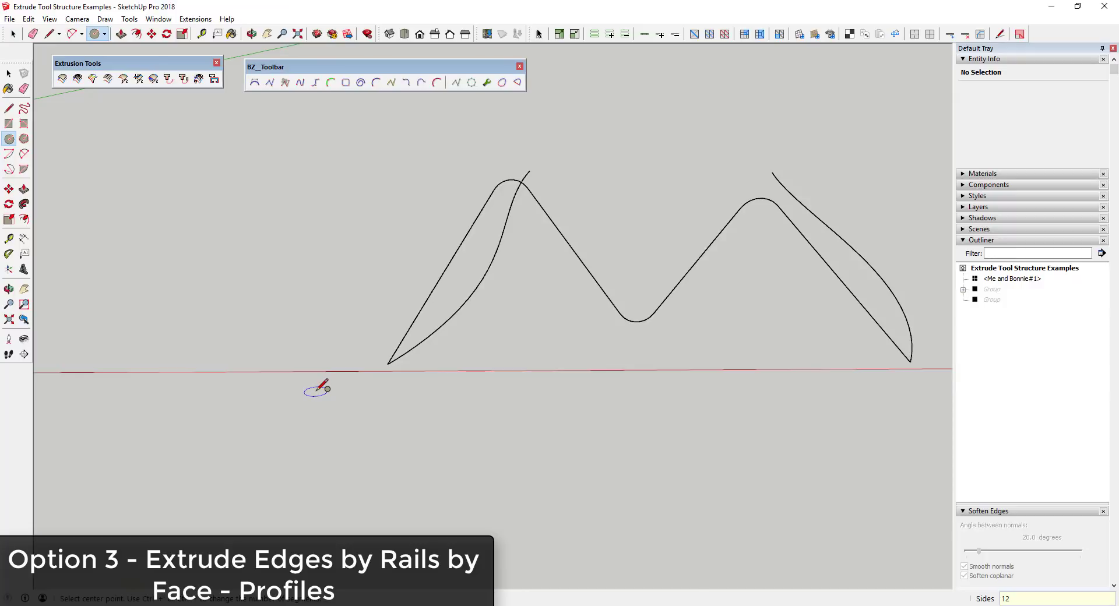
scroll(325, 392, up, 3)
click(344, 397)
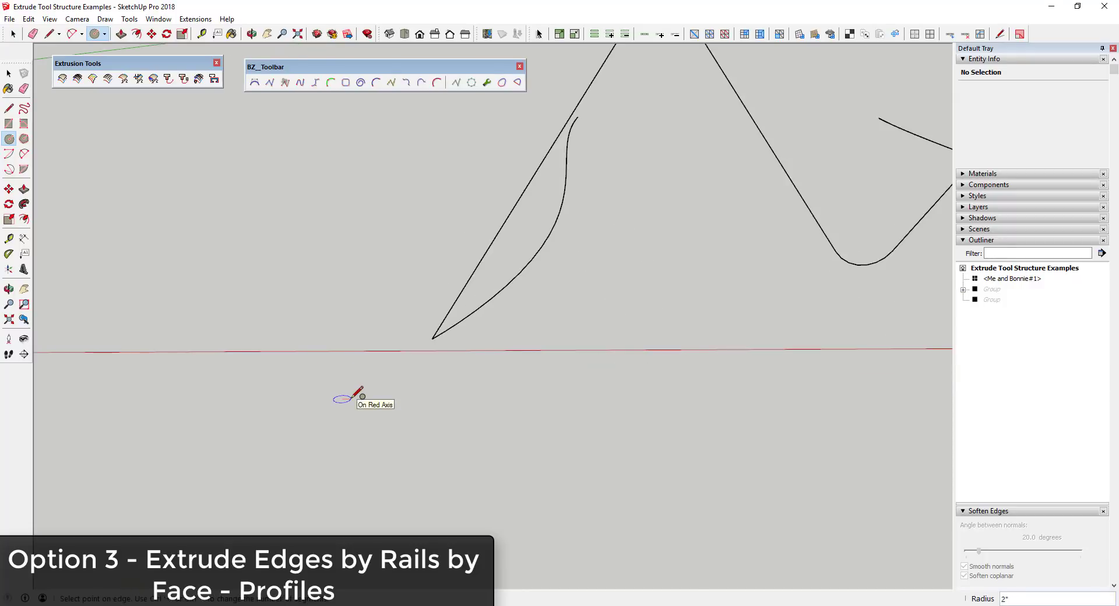
click(353, 398)
key(space)
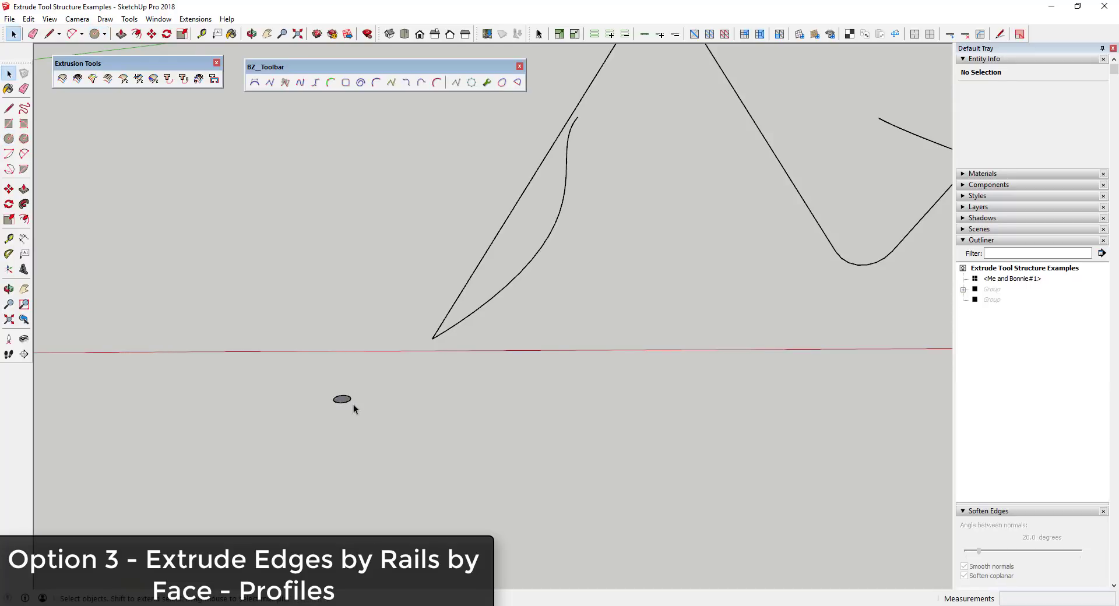
With the small circle selected, run Extrude Edges by Rails by Face on the double-peaked profile, both curved rails, and the profile again.
scroll(335, 391, down, 5)
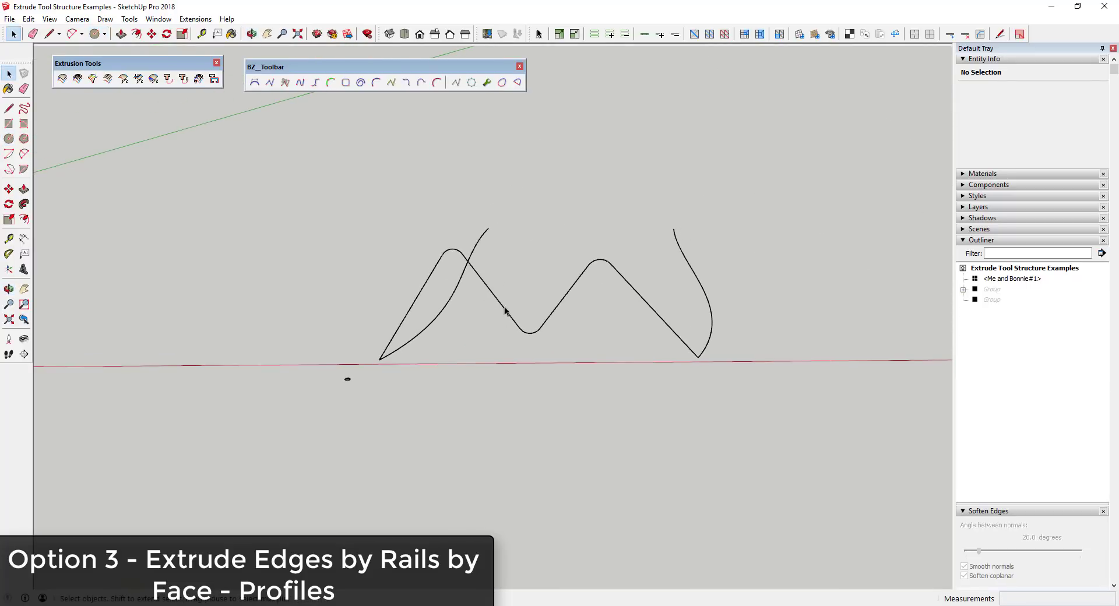
drag(295, 395, 337, 428)
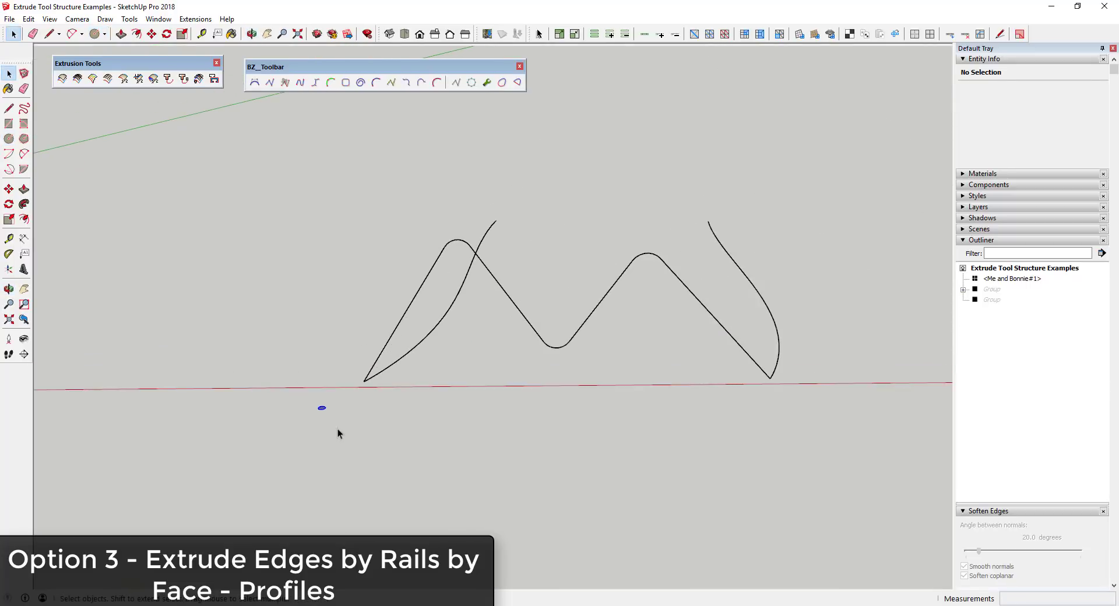
click(198, 82)
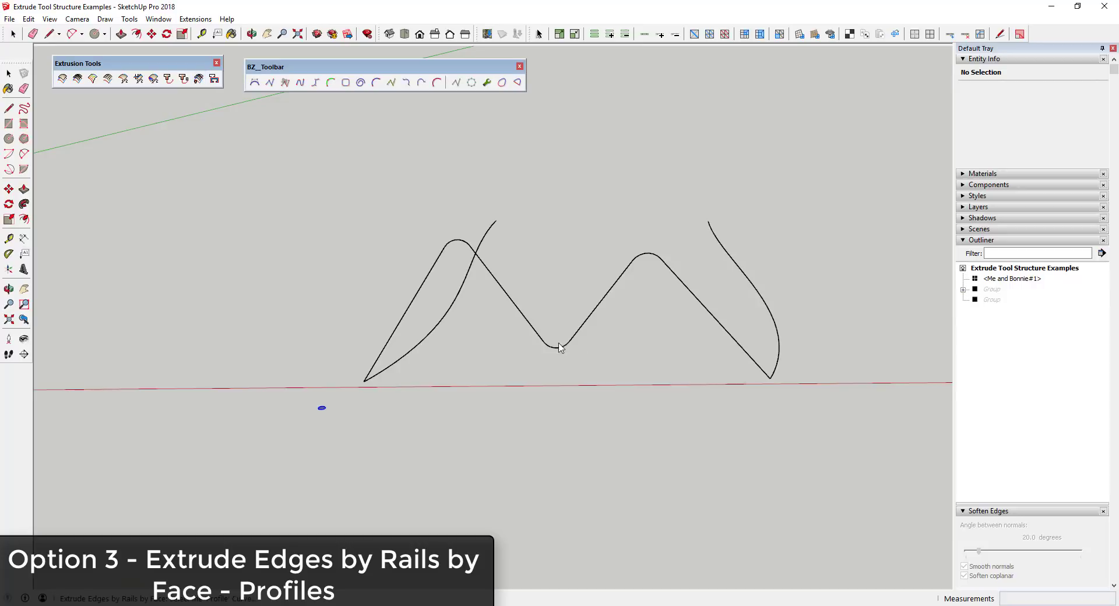
middle_drag(559, 347, 495, 329)
click(477, 313)
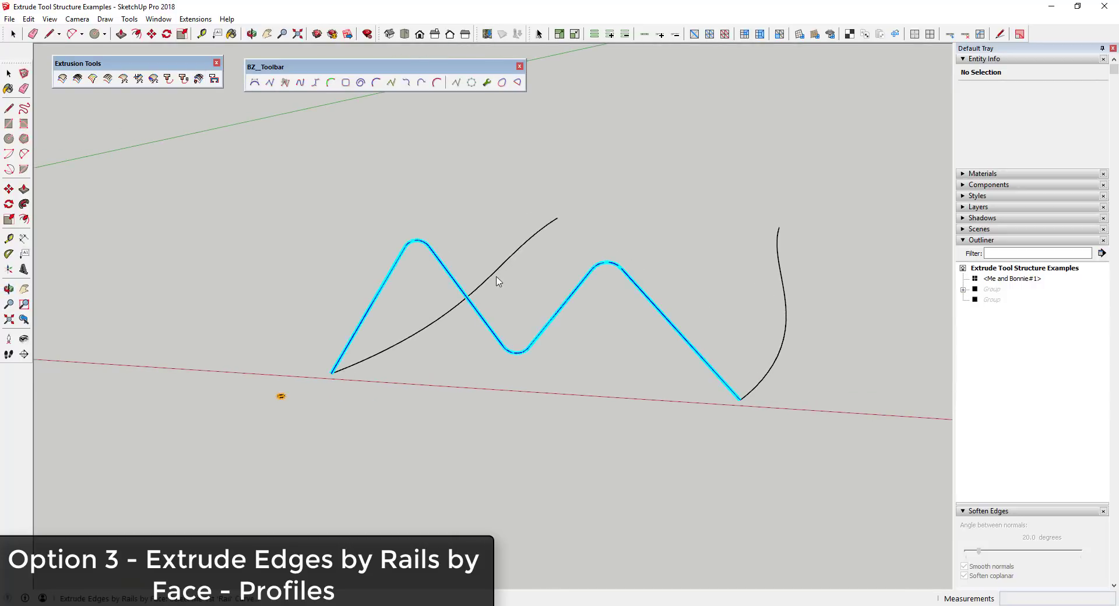
click(499, 268)
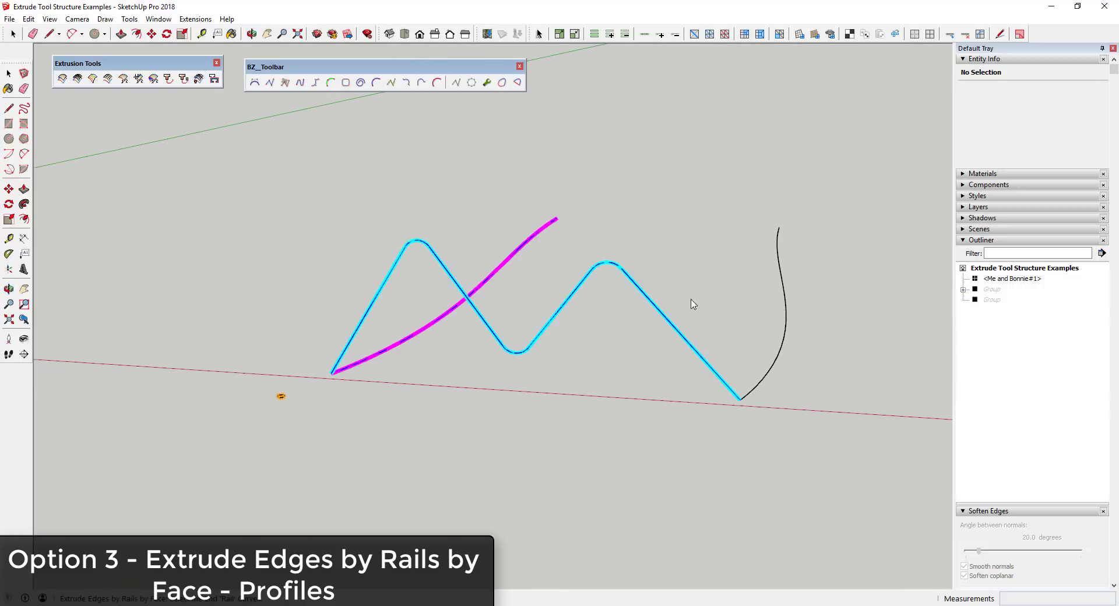
click(786, 325)
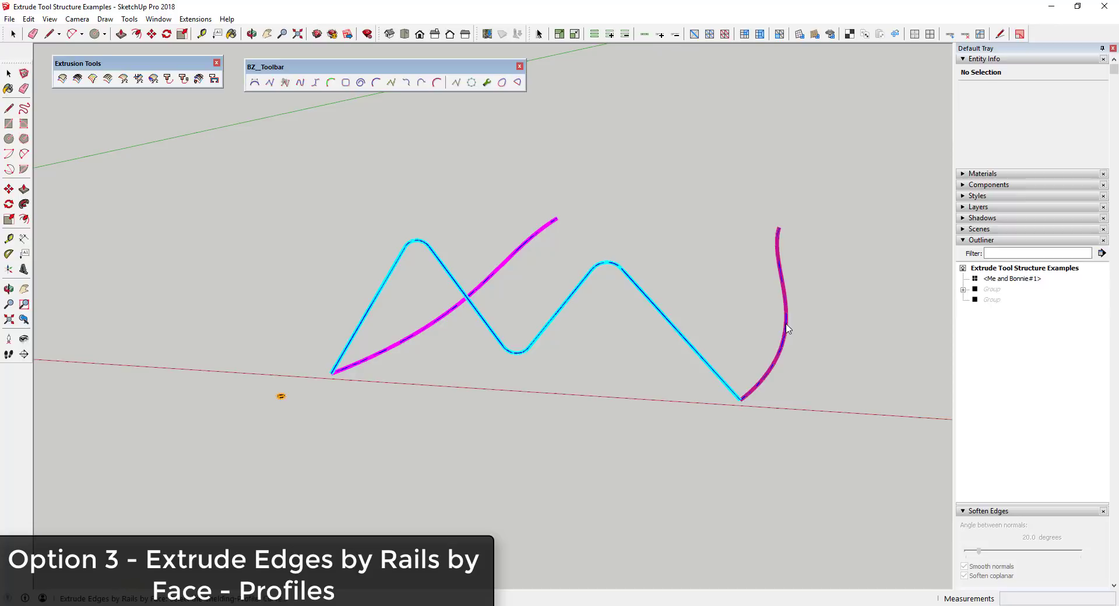
click(627, 276)
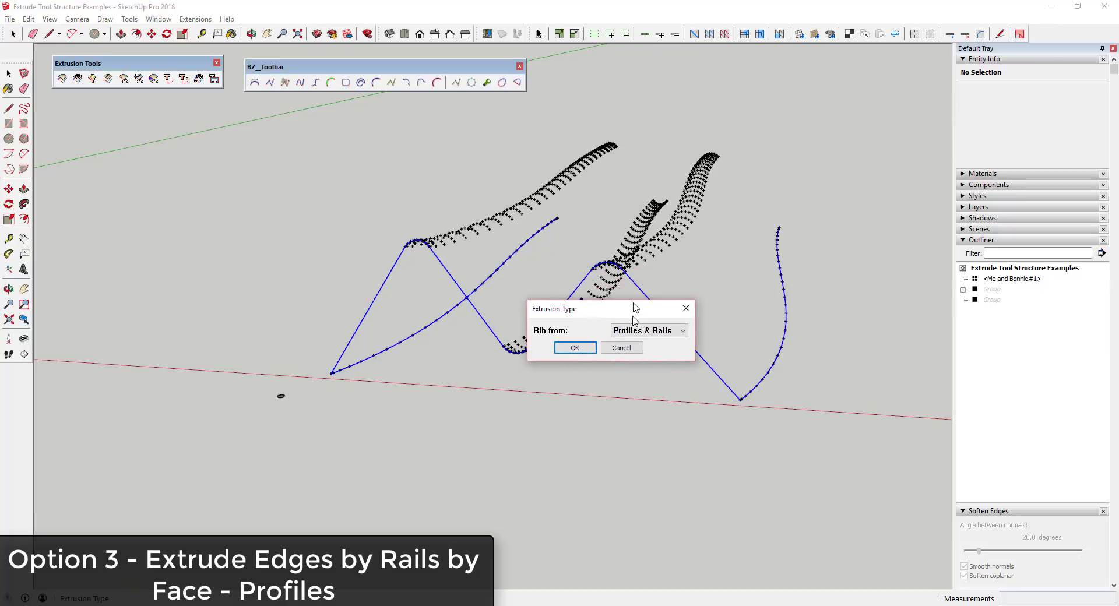
Set the extrusion type to rib from 'Profiles' and generate the ribs.
drag(635, 308, 582, 358)
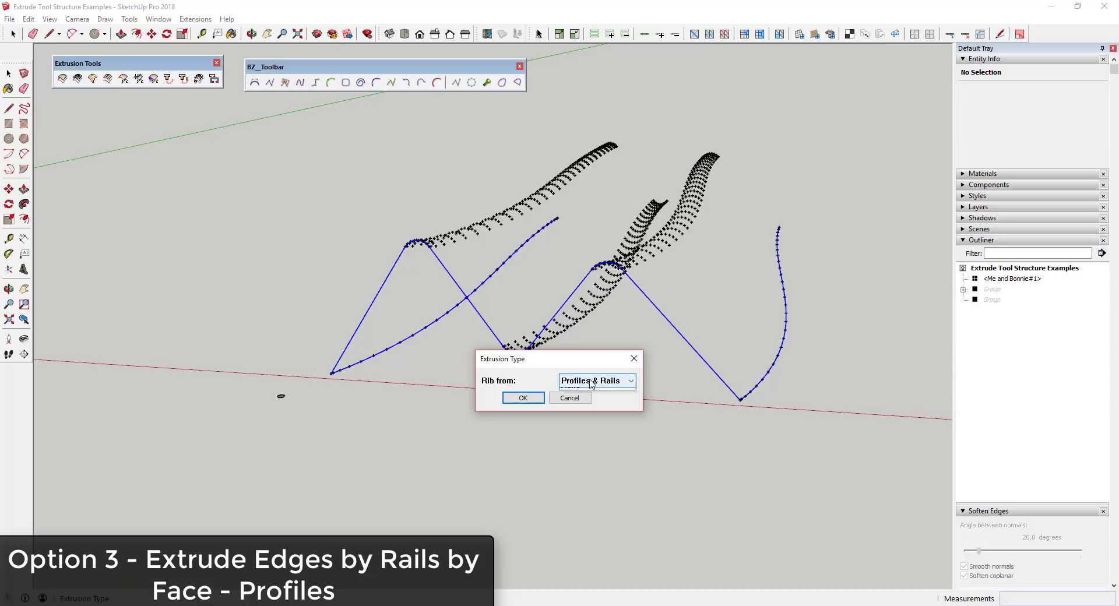
click(592, 382)
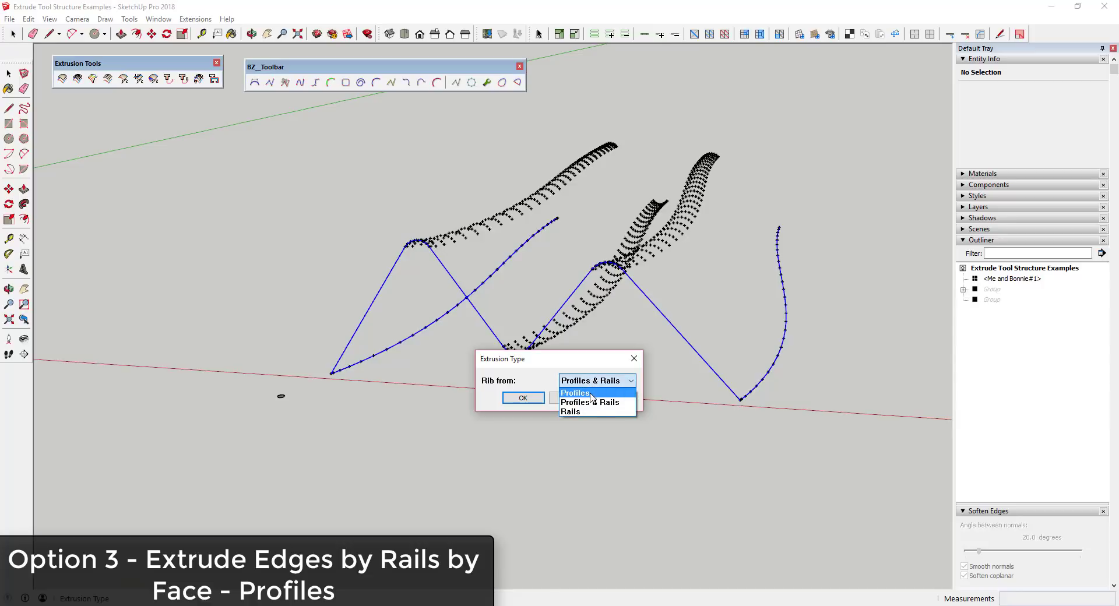
click(590, 394)
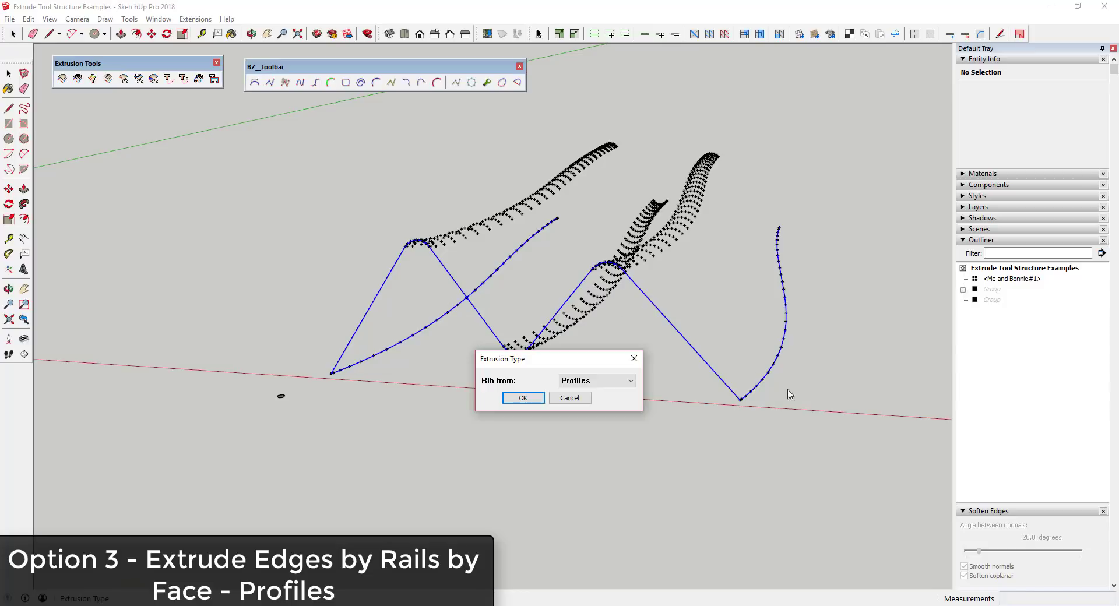
click(522, 397)
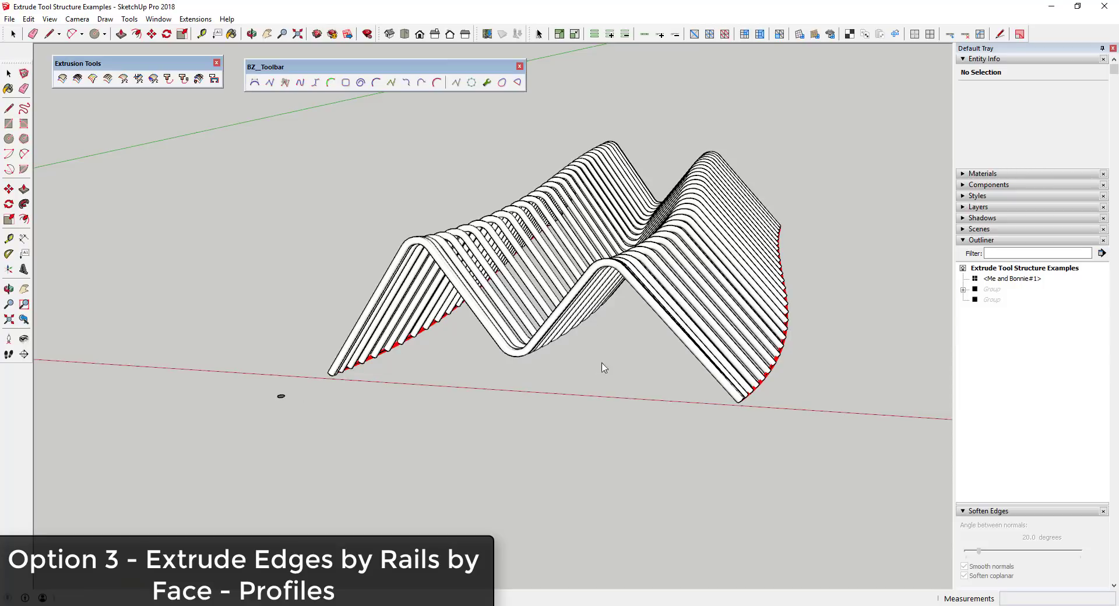
Delete the generated ribbed structure while keeping the double-peaked profile, its two rails and the circle.
mouse_move(659, 395)
middle_down()
mouse_move(362, 362)
mouse_move(489, 353)
mouse_move(449, 355)
mouse_move(317, 320)
mouse_move(530, 317)
mouse_move(721, 371)
mouse_move(757, 392)
mouse_move(702, 287)
mouse_move(757, 292)
mouse_move(707, 302)
mouse_move(722, 274)
mouse_move(563, 331)
middle_up()
key(space)
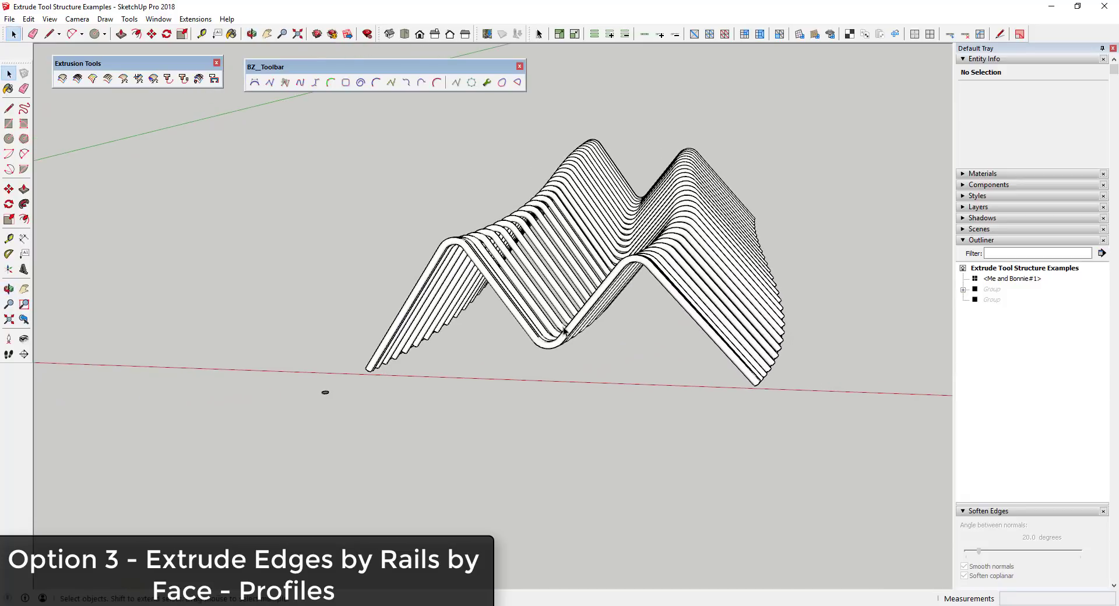
middle_drag(822, 361, 752, 315)
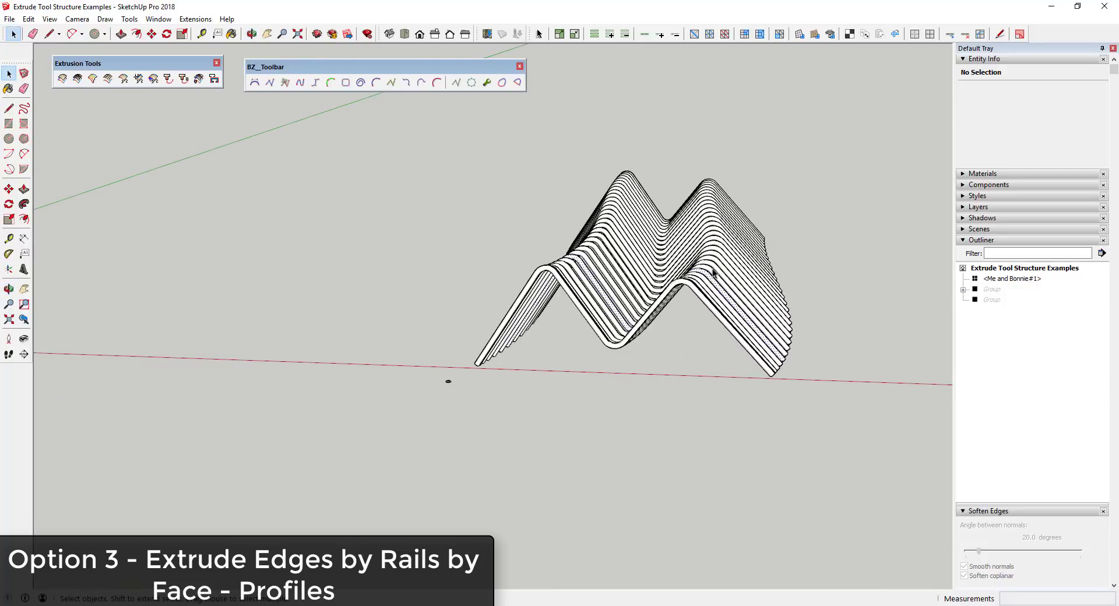
key(ctrl+a)
middle_drag(715, 273, 853, 264)
key(space)
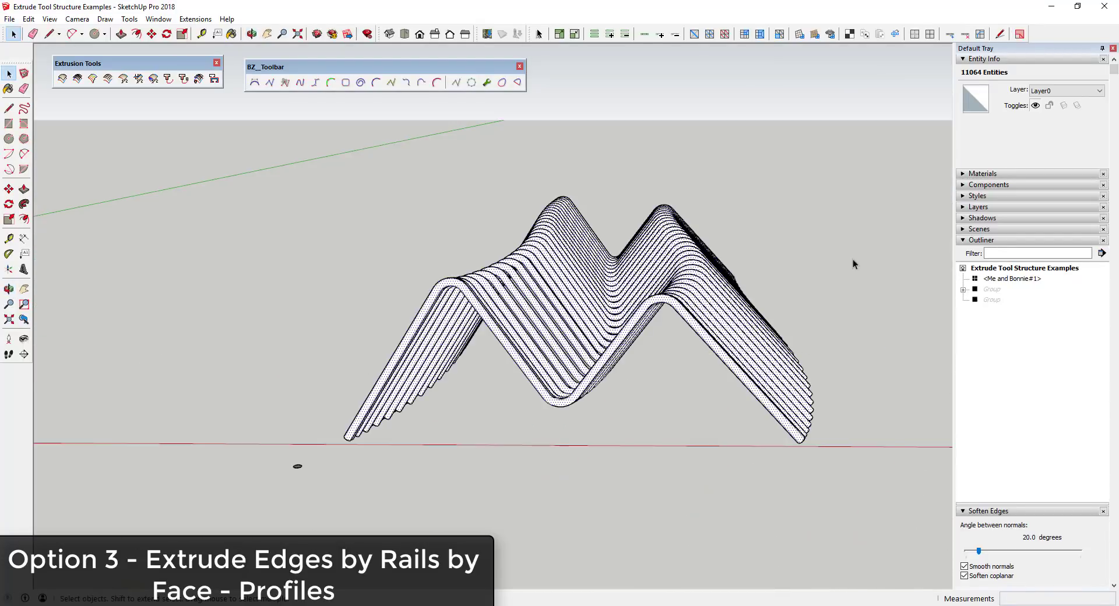
middle_drag(632, 367, 757, 294)
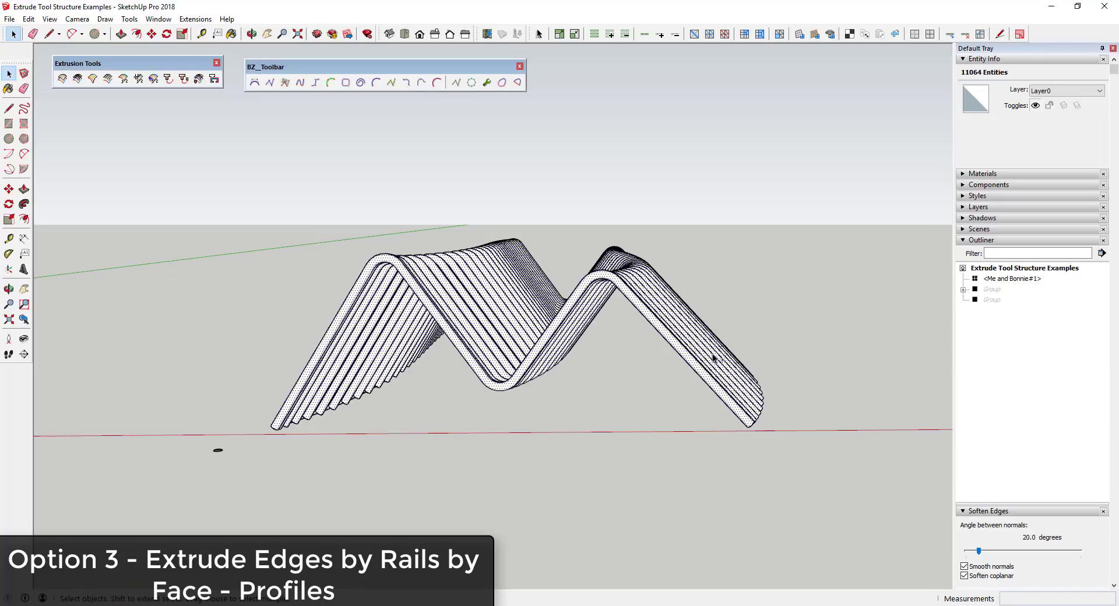
key(Delete)
middle_drag(565, 345, 396, 323)
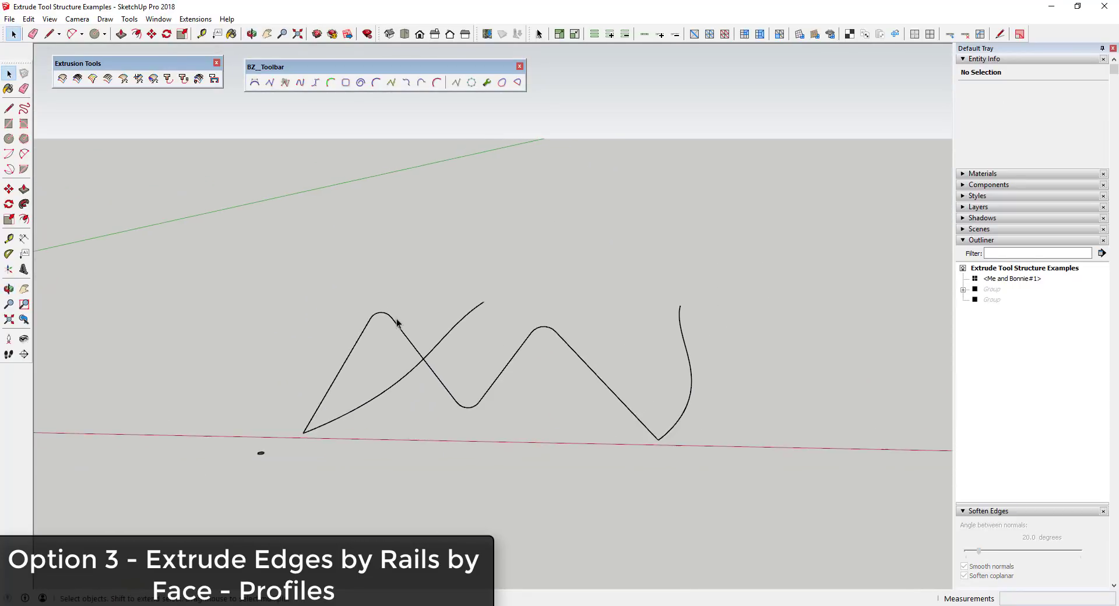
Copy the profile and its two rails along the red axis by about 33' 9", then array the copy with *2.
drag(430, 485, 430, 485)
scroll(372, 414, down, 3)
key(m)
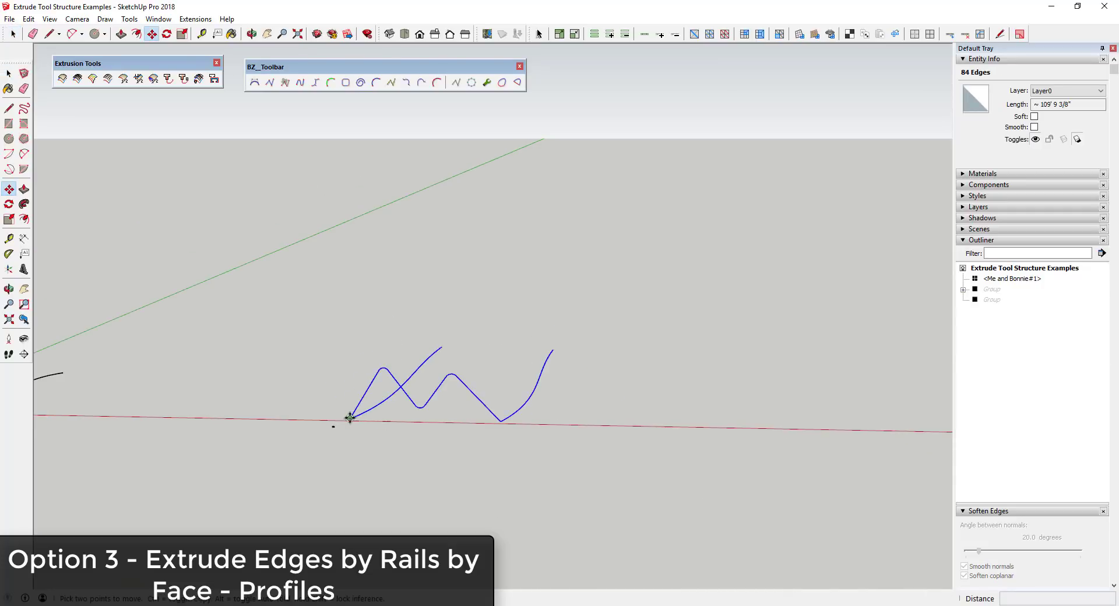
click(348, 418)
key(ctrl)
click(616, 418)
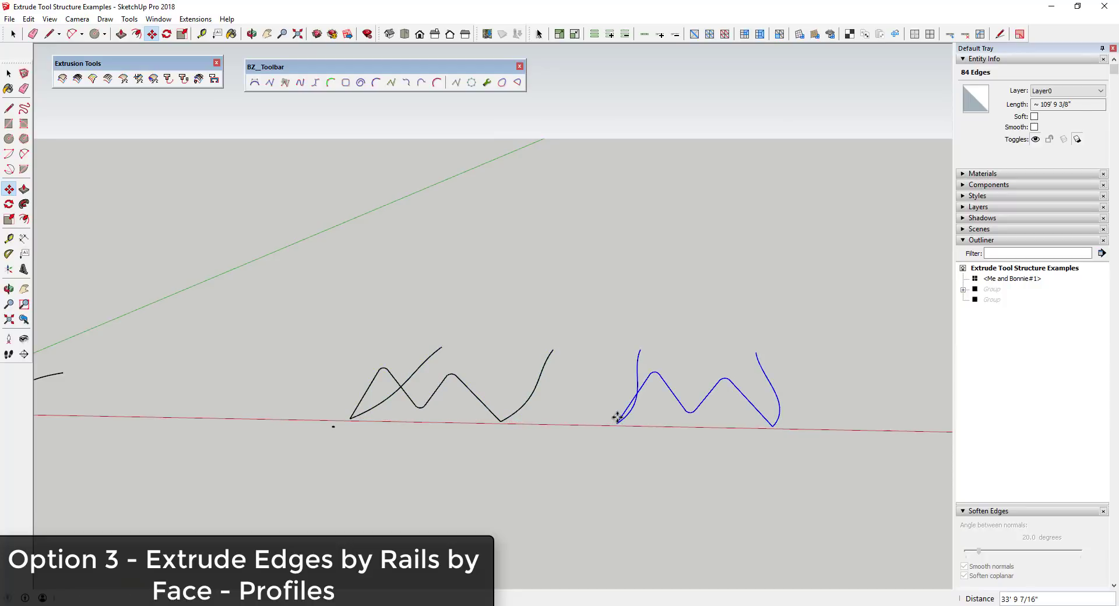
text(*2)
key(Return)
scroll(686, 317, down, 3)
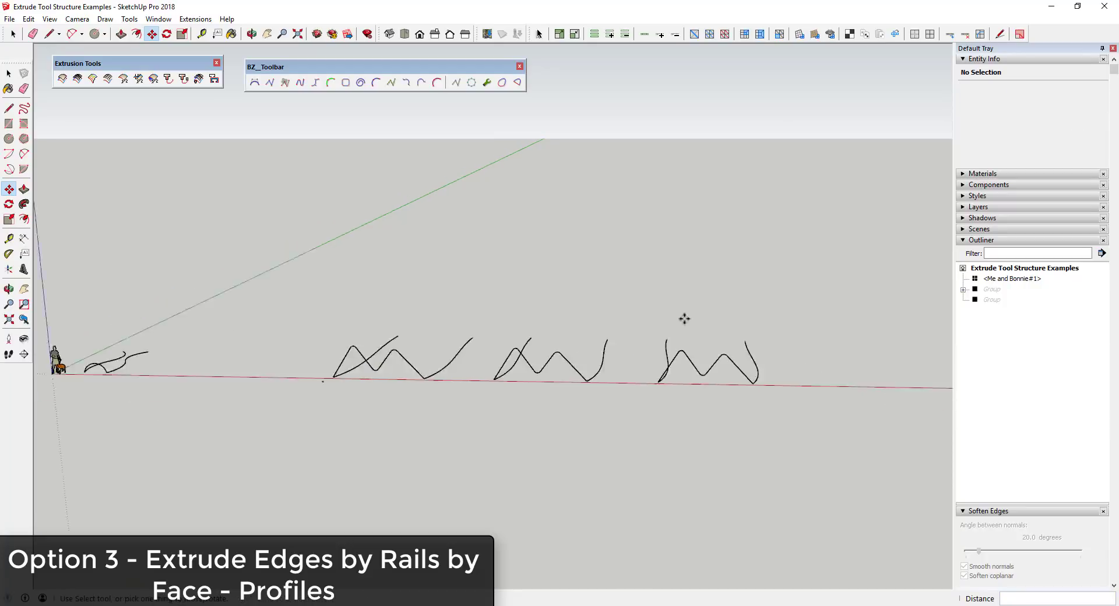
scroll(507, 412, up, 2)
scroll(171, 328, up, 2)
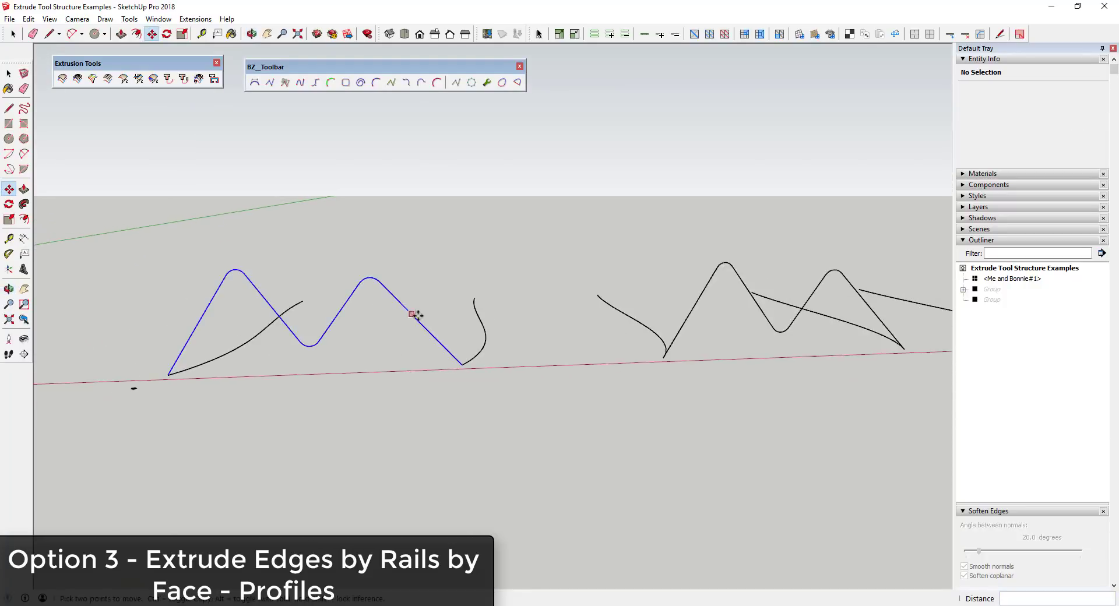
scroll(354, 287, down, 2)
key(space)
Select the circle beside the second curve set and apply Extrude Edges by Rails by Face to its profile, two rails, and profile again.
scroll(336, 309, up, 2)
scroll(302, 323, up, 4)
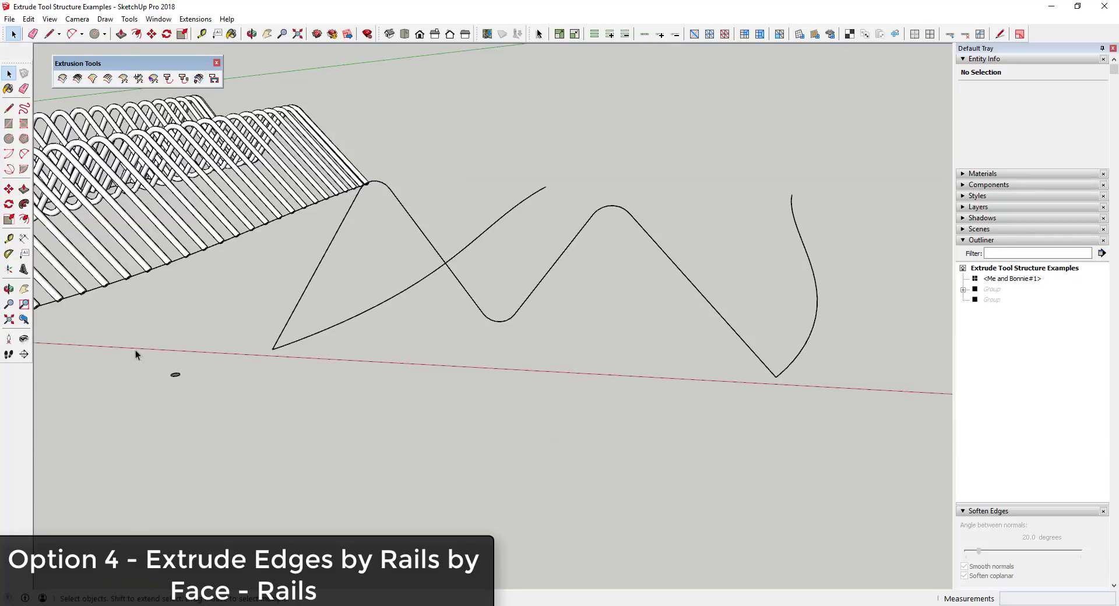
click(175, 375)
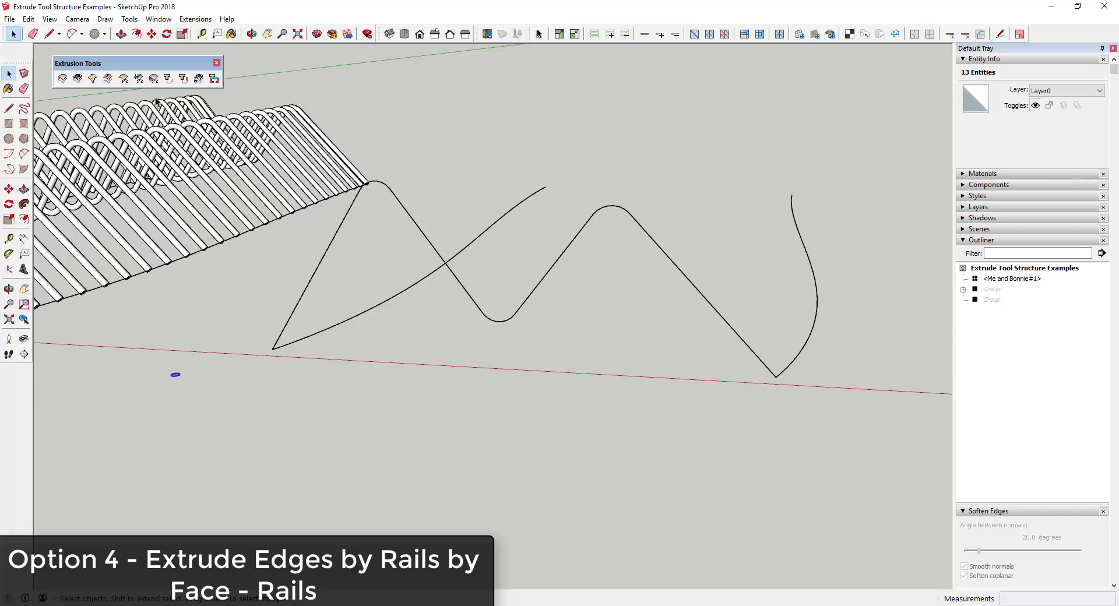
click(199, 78)
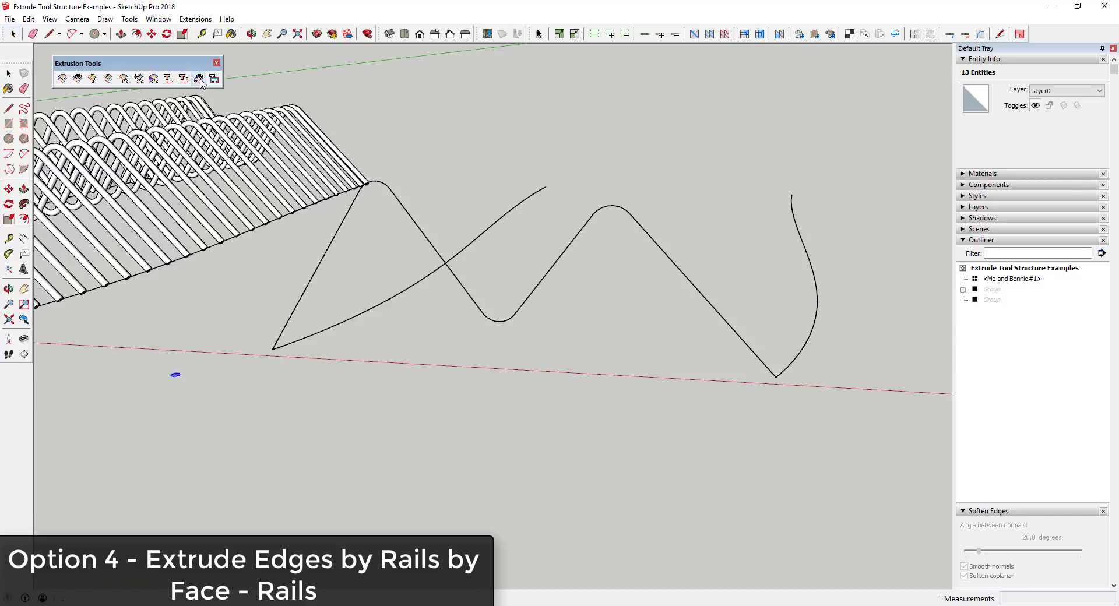
click(425, 241)
click(468, 246)
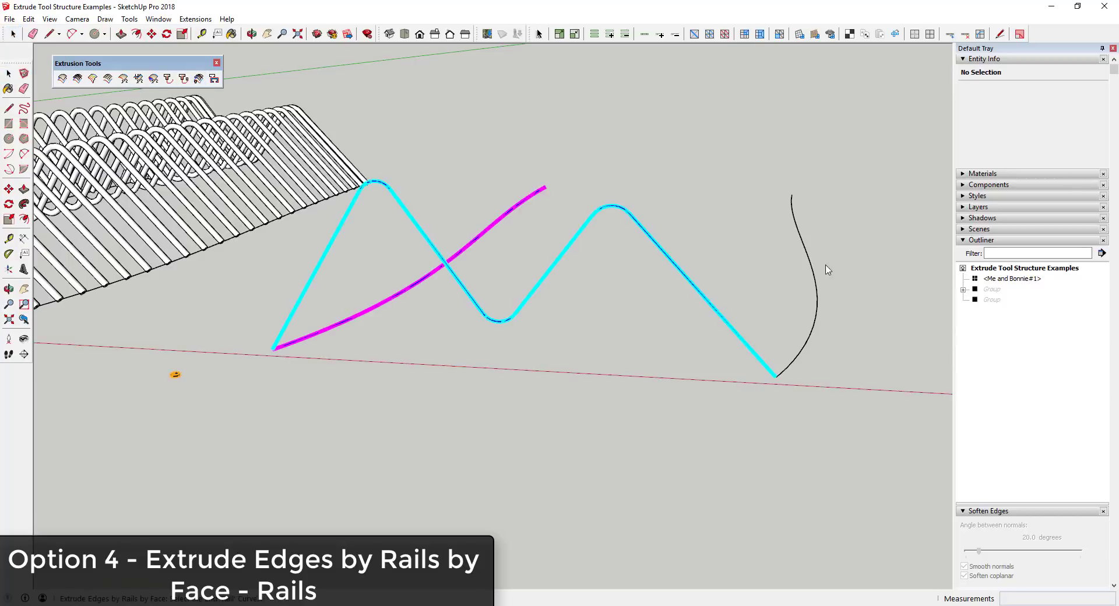
click(815, 285)
click(667, 261)
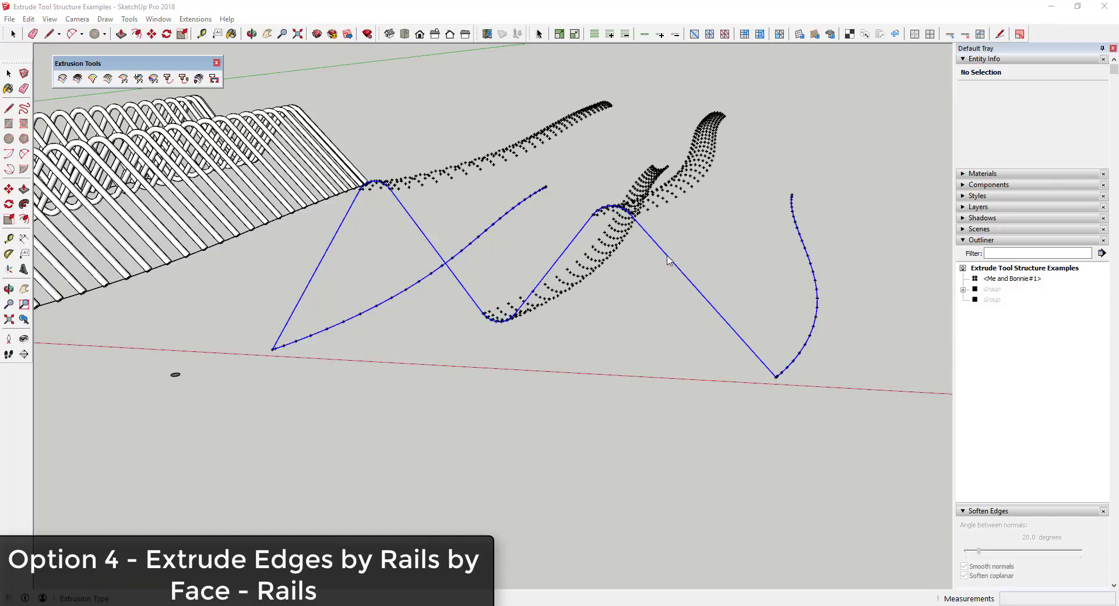
Choose 'Rails' as the rib source and generate tubes along the rails only.
click(588, 301)
click(583, 332)
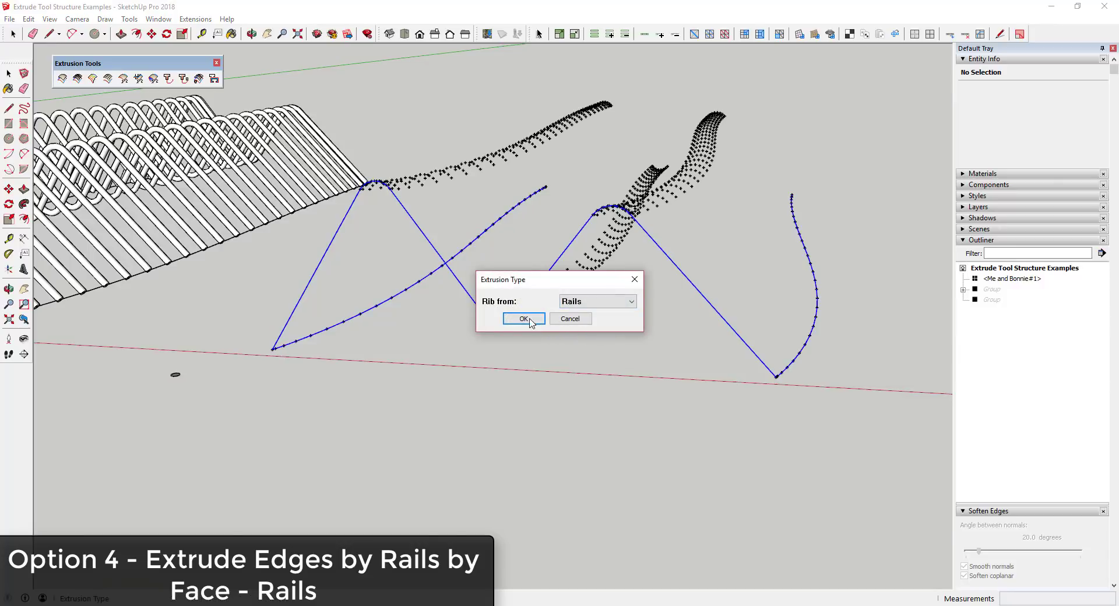
click(523, 319)
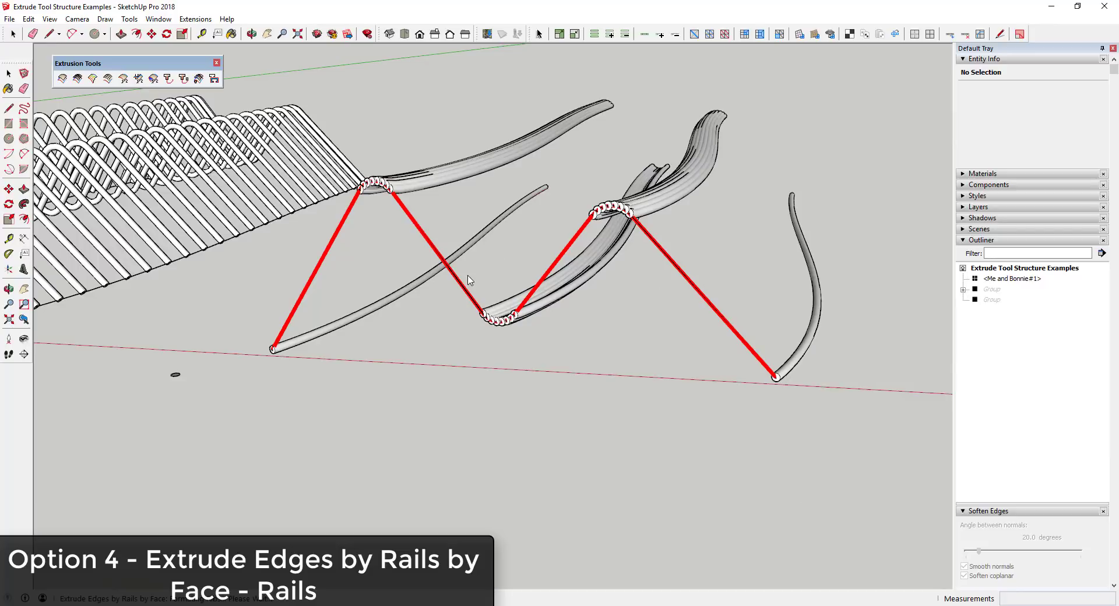
Start Extrude Edges by Rails by Face on the third curve set with its circle, picking the profile, both rails, and the profile again.
scroll(468, 279, down, 1)
middle_drag(468, 280, 308, 295)
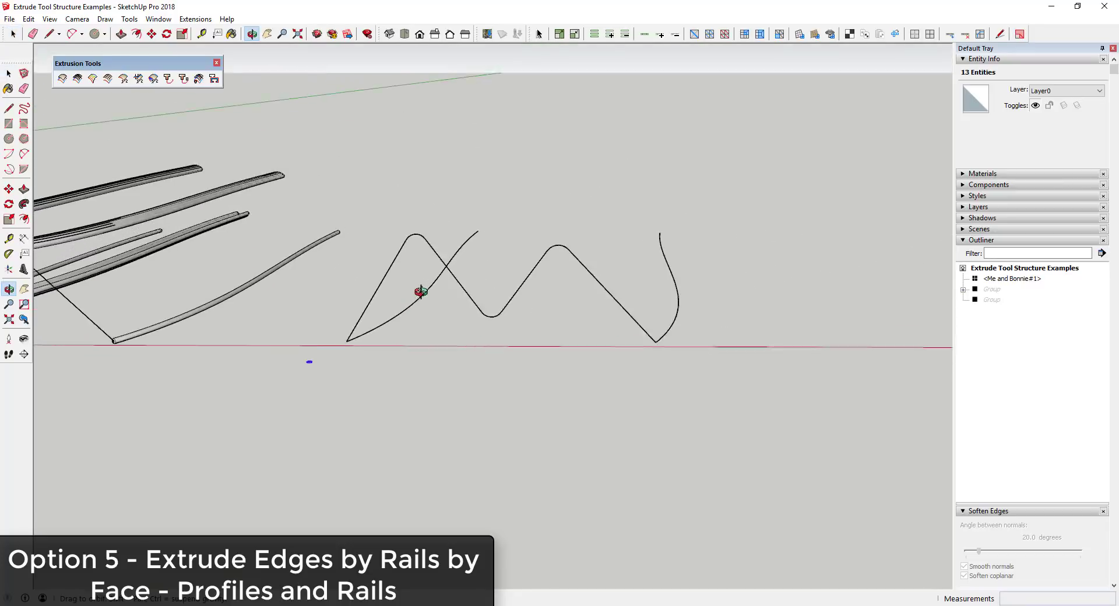
click(199, 78)
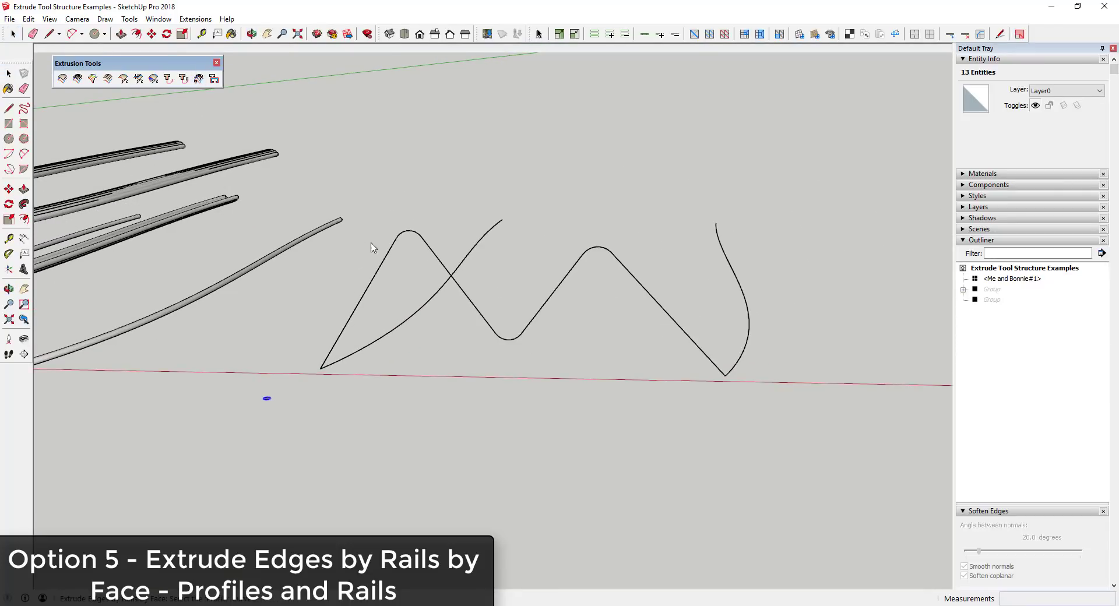
click(400, 240)
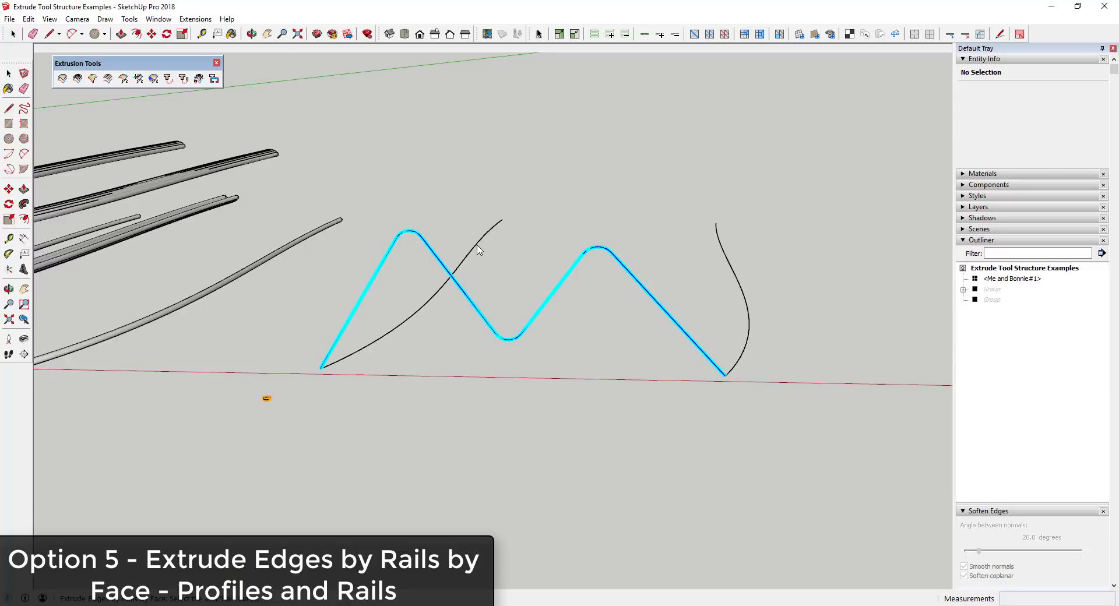
click(477, 249)
click(716, 256)
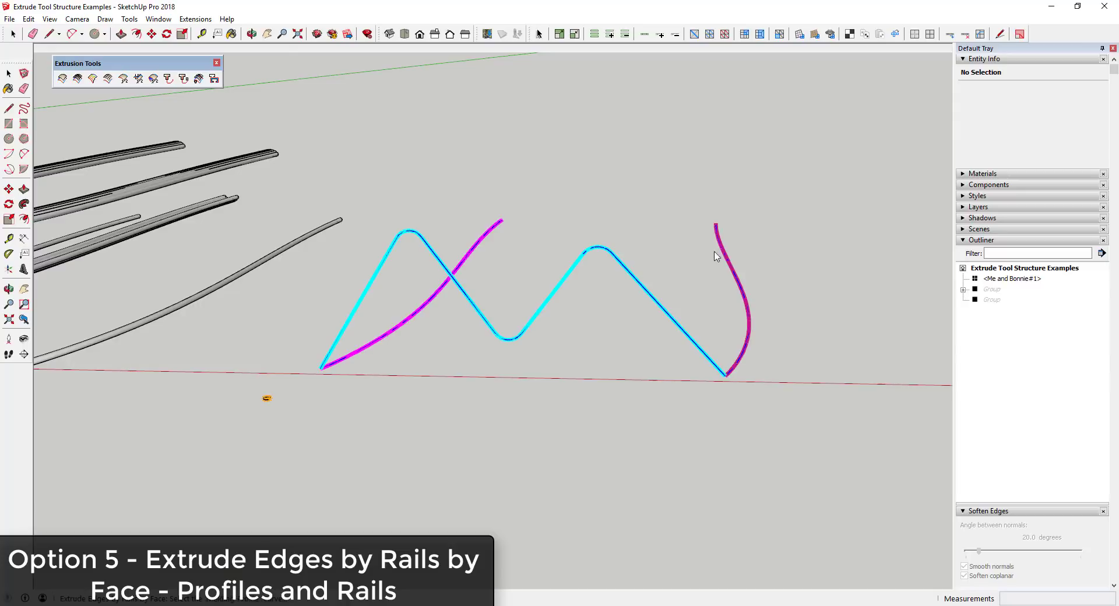
click(621, 265)
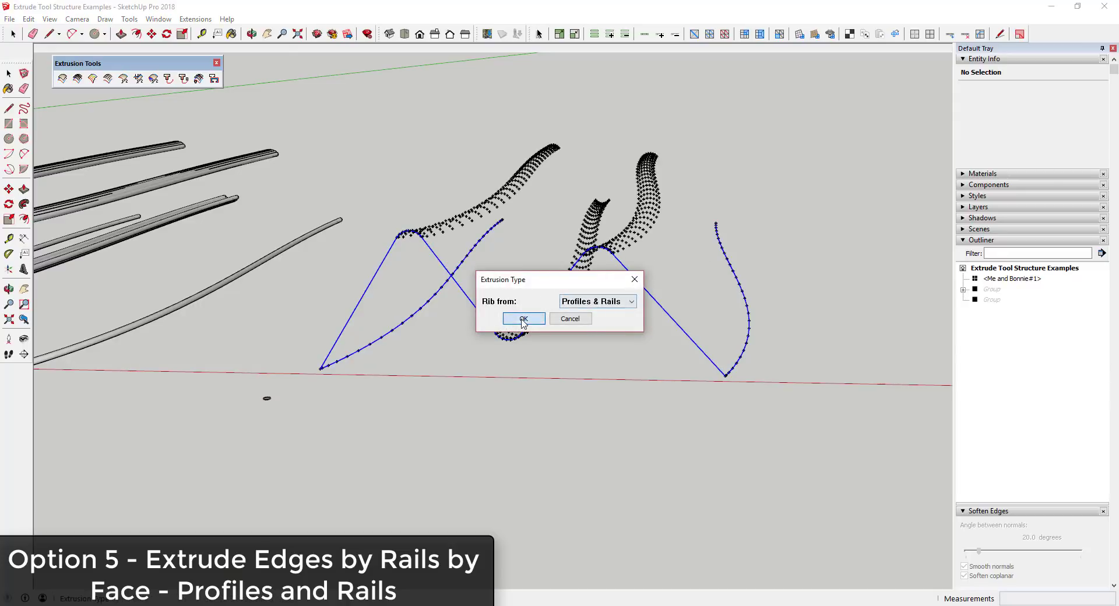
Generate the structure with ribs from 'Profiles & Rails' and look over its crossing tubes up close.
click(523, 319)
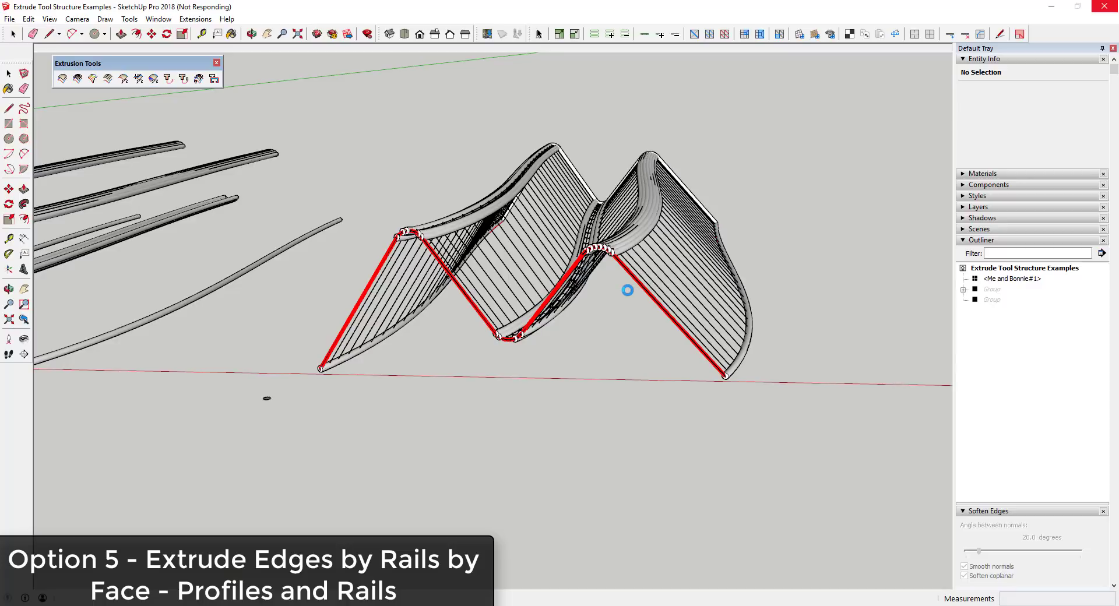
middle_drag(627, 290, 500, 362)
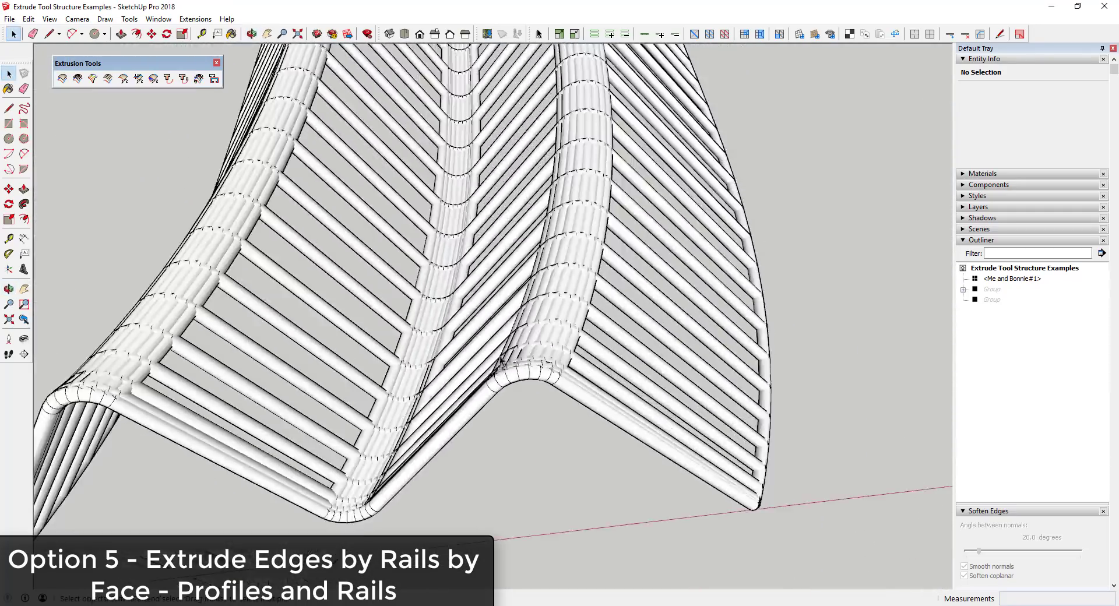
scroll(500, 361, down, 3)
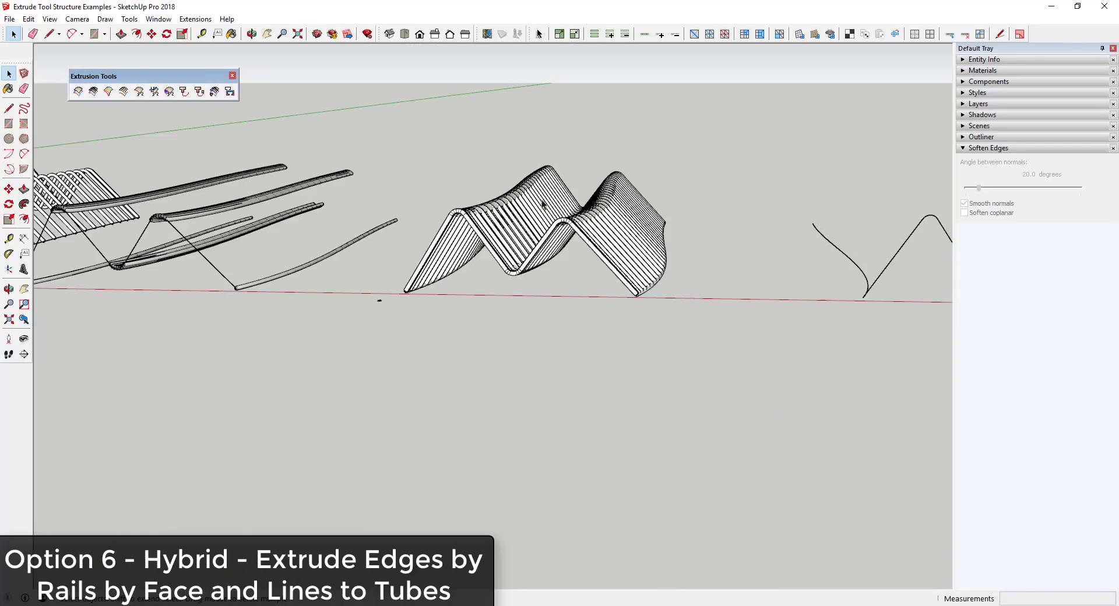
Compare the crossing-tube, profiles-only and rails-only structures up close, and view the remaining curve set beside them.
scroll(618, 233, up, 6)
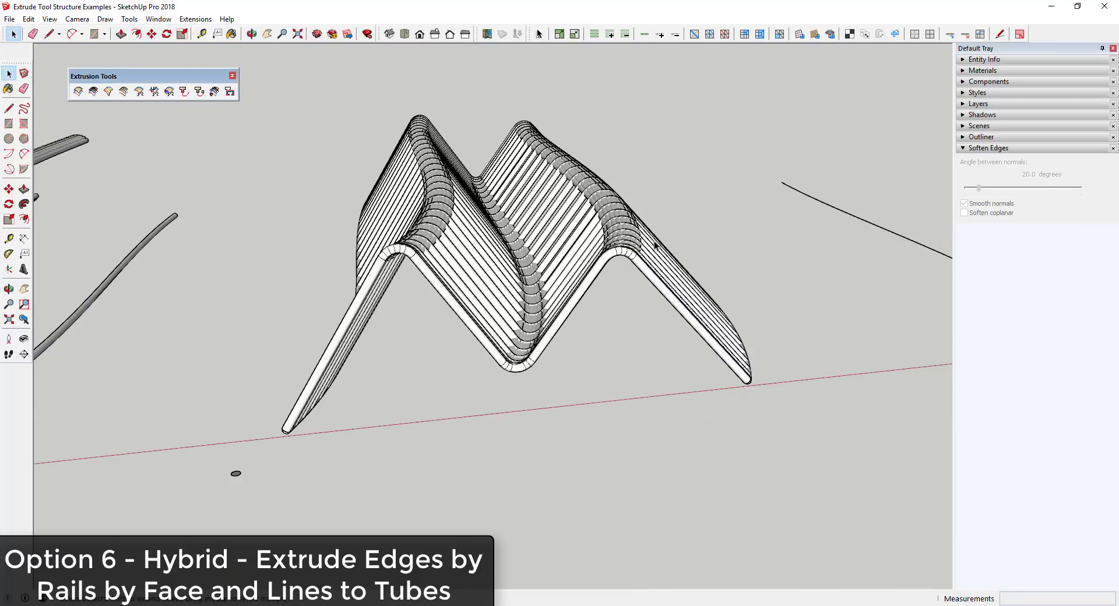
scroll(637, 254, up, 5)
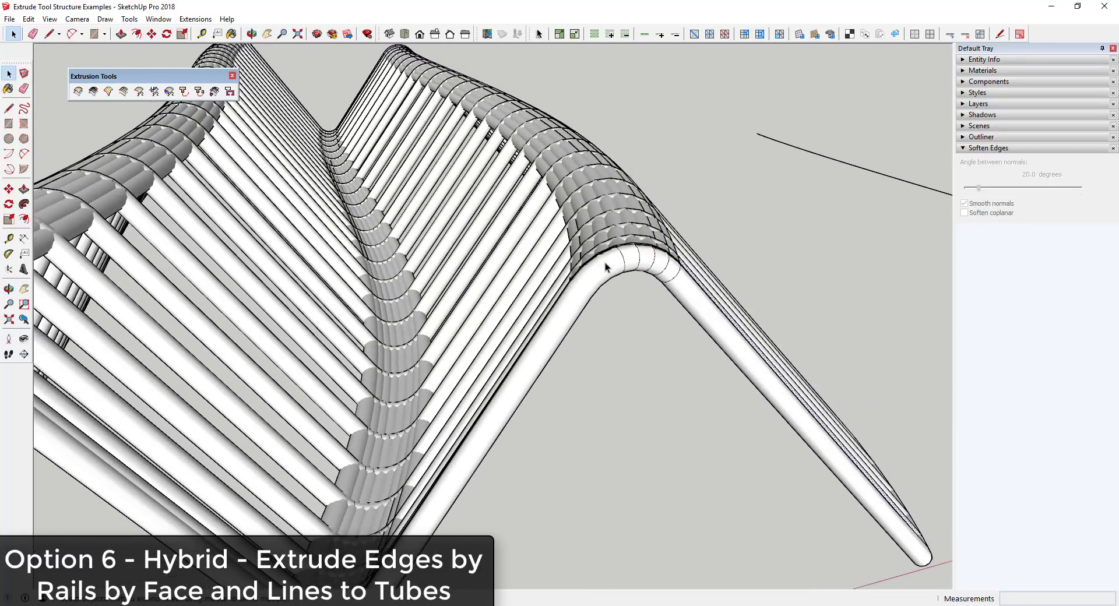
scroll(644, 266, down, 10)
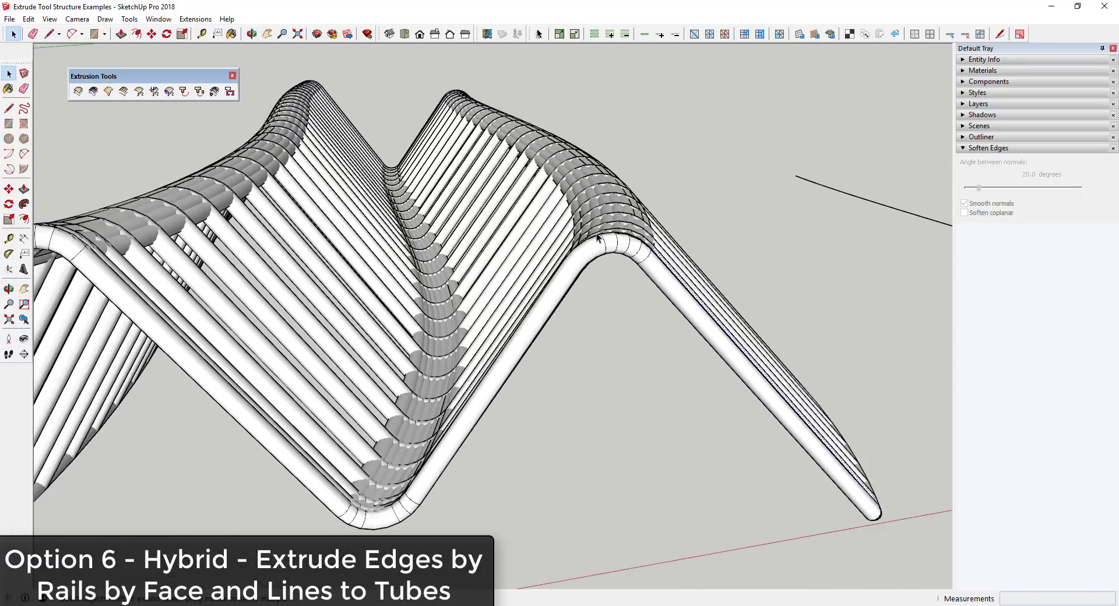
scroll(515, 391, down, 10)
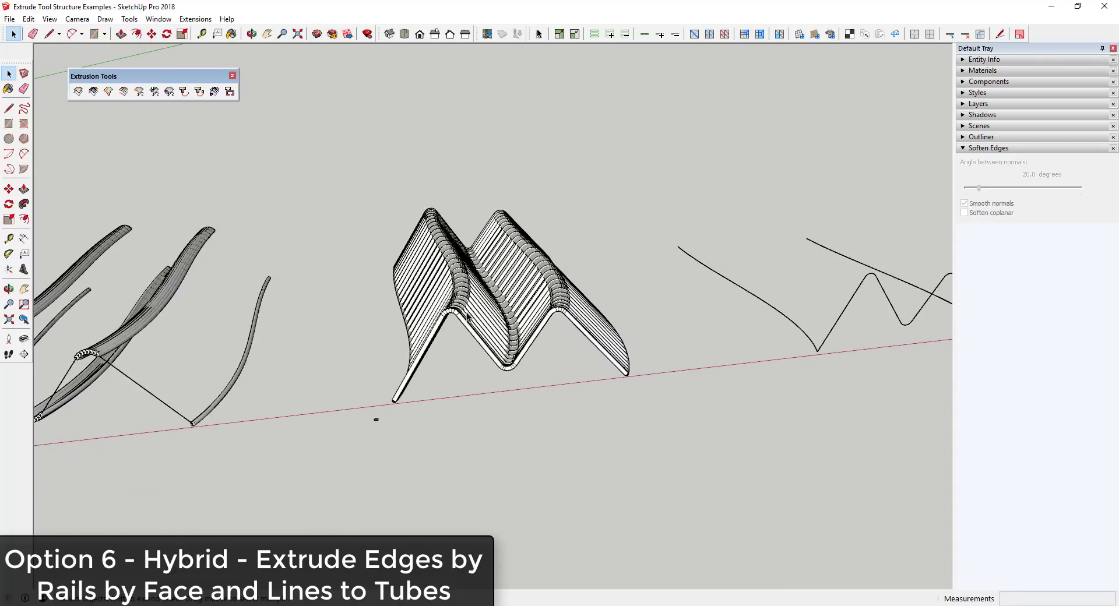
scroll(702, 286, up, 5)
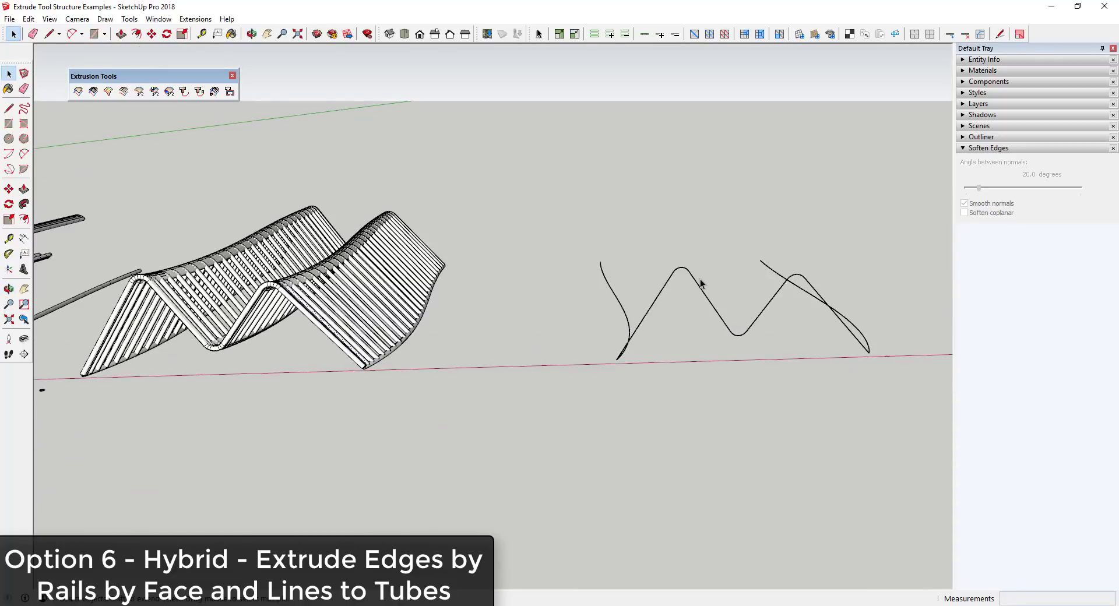
scroll(862, 282, down, 8)
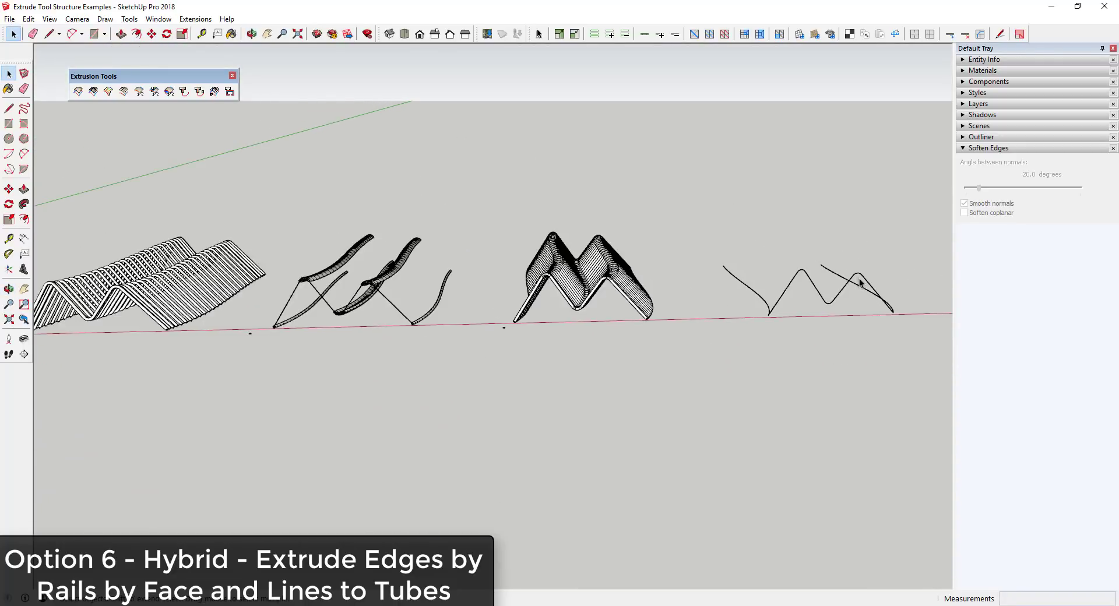
scroll(365, 288, up, 3)
scroll(365, 289, up, 5)
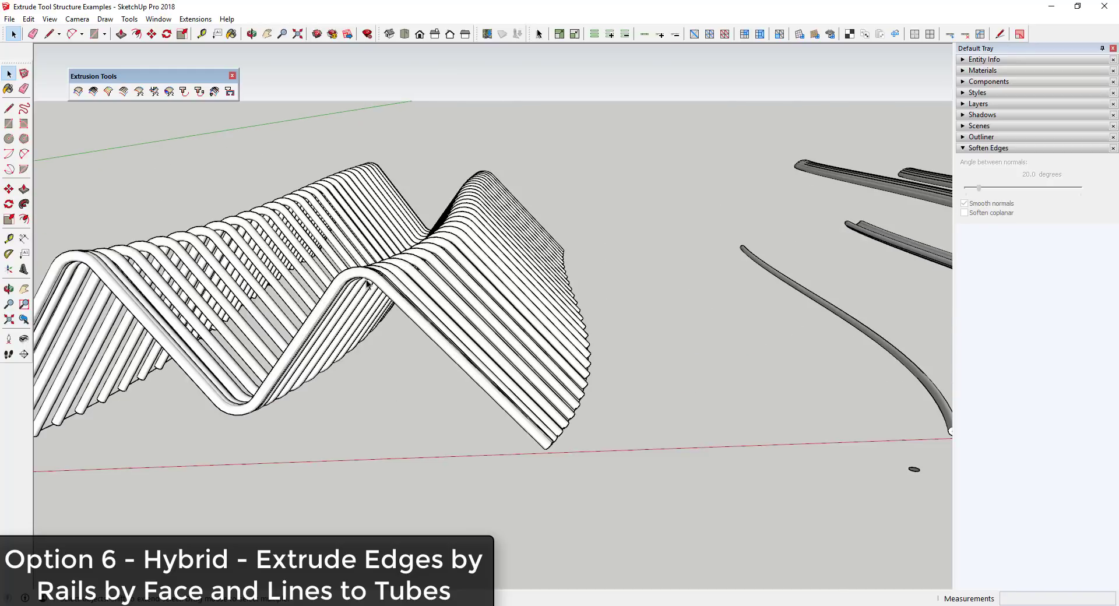
scroll(367, 279, down, 6)
scroll(716, 265, up, 4)
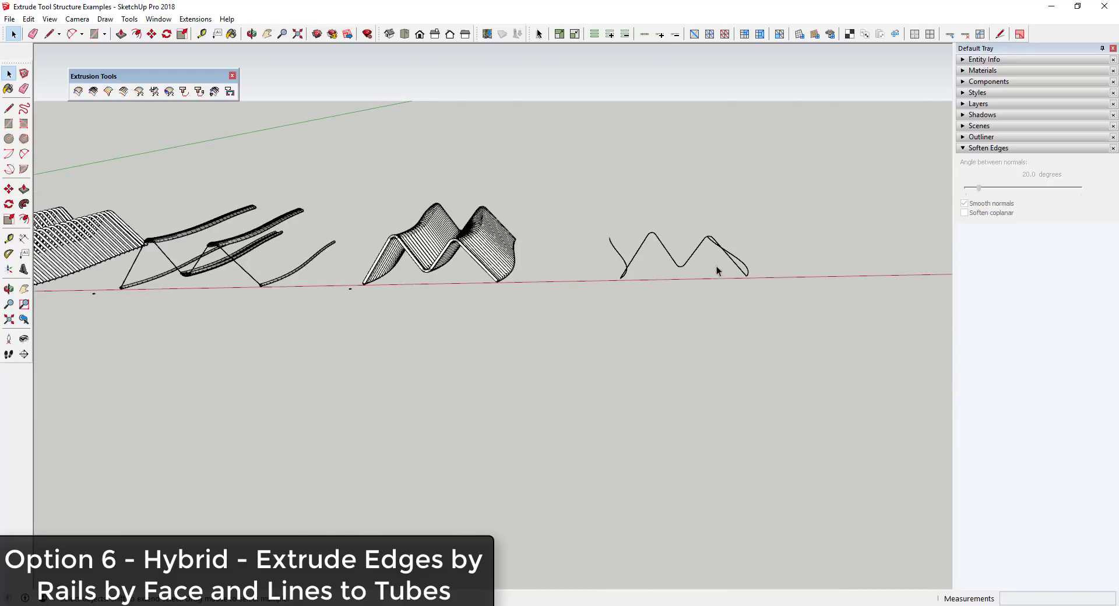
Apply Extrude Edges by Rails to the last curve set, choosing the zigzag profile, both curved rails, and the profile again.
scroll(643, 232, up, 3)
click(641, 271)
middle_drag(657, 249, 500, 253)
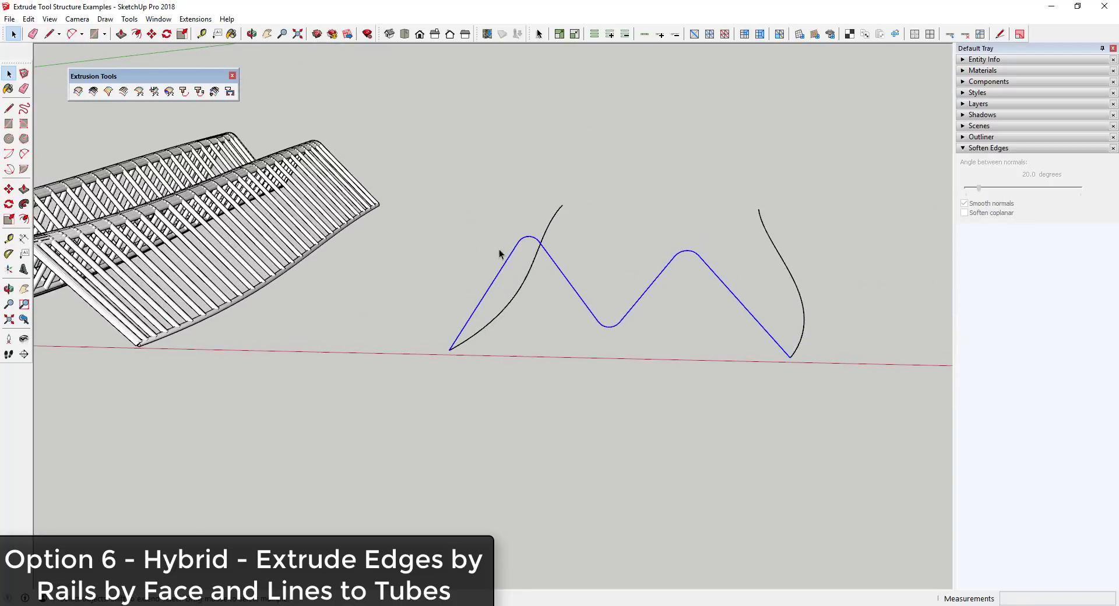
click(78, 93)
click(77, 94)
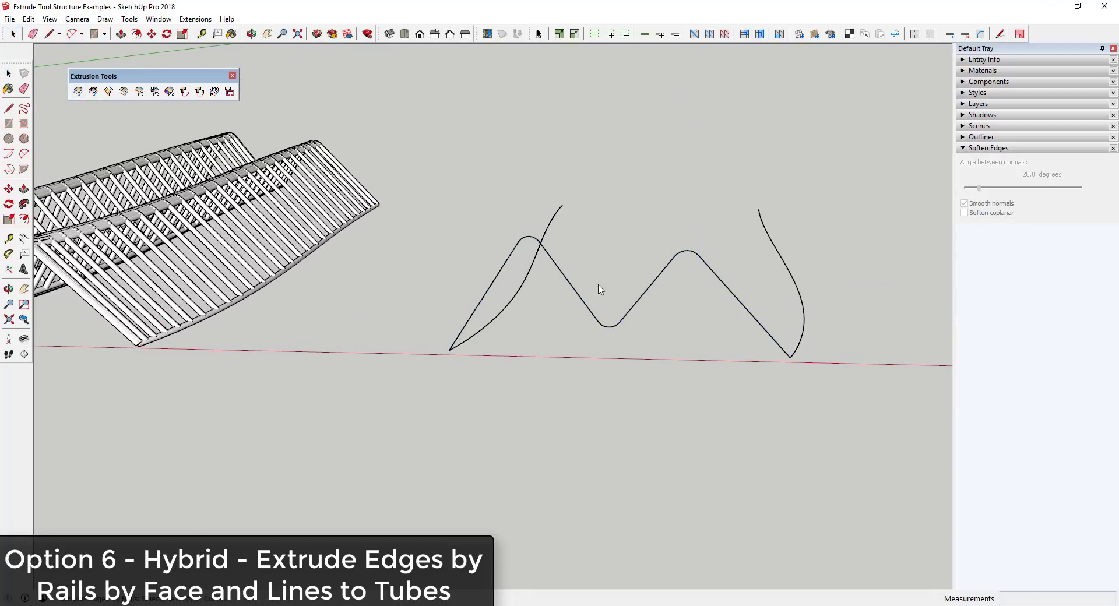
click(546, 251)
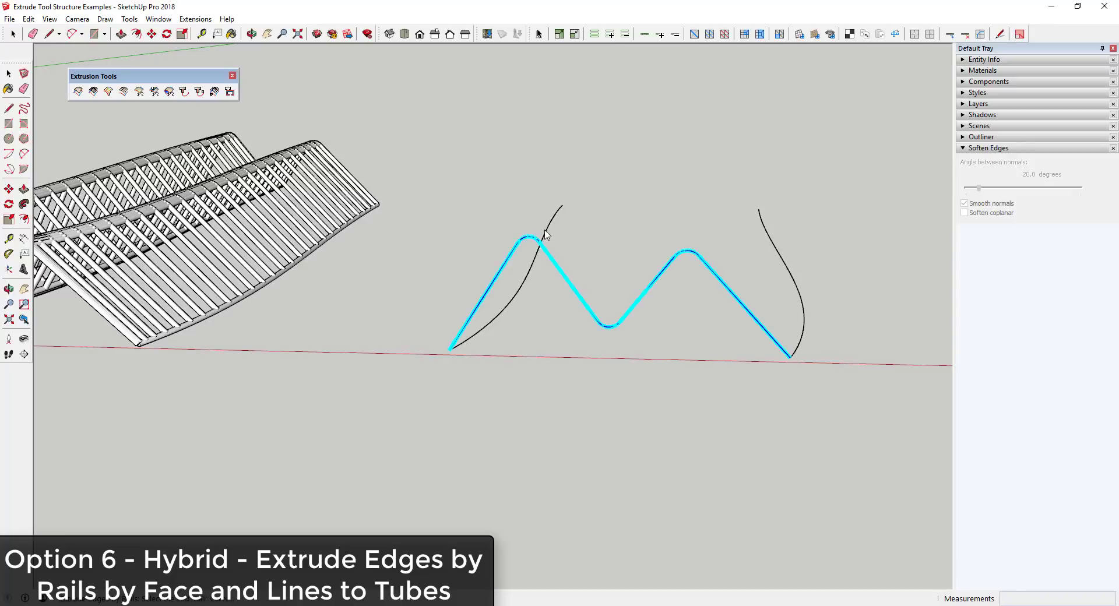
click(546, 235)
click(772, 245)
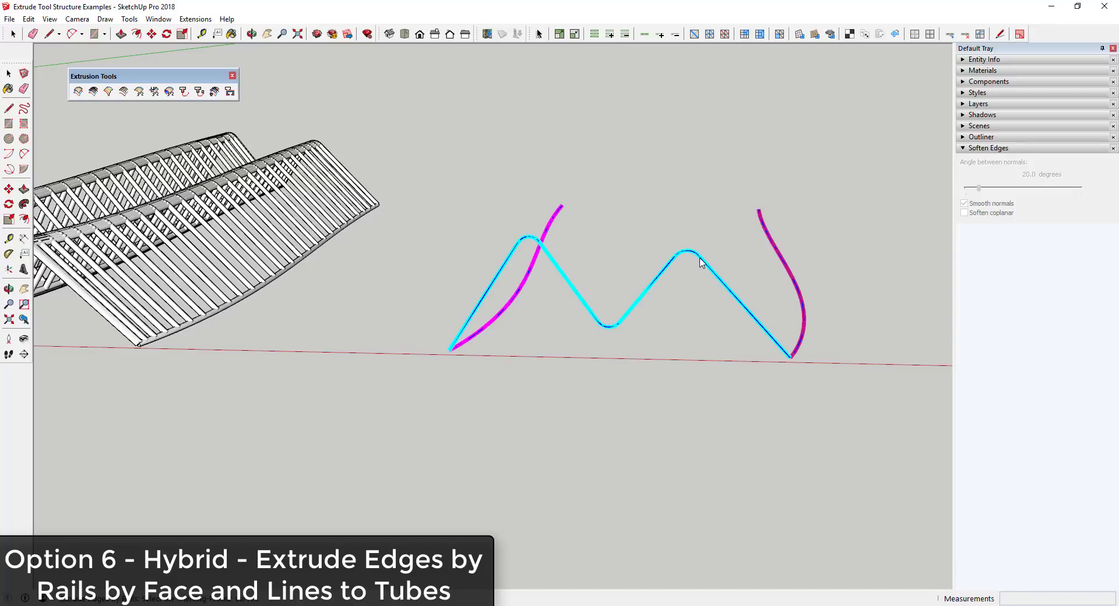
click(692, 262)
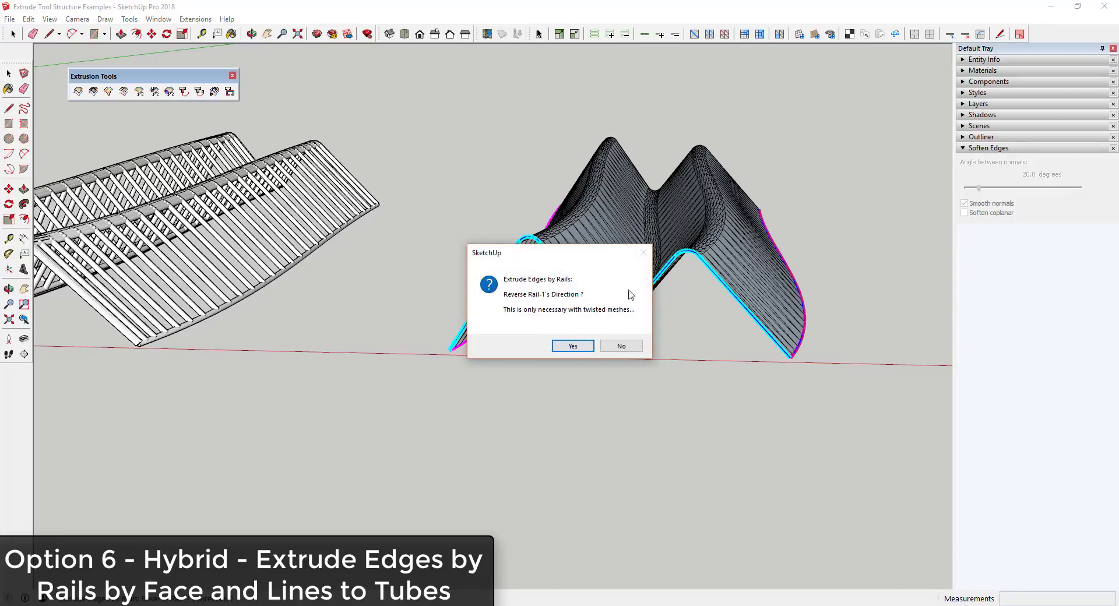
Keep Rail-1's direction and reverse the faces of the extruded surface.
click(610, 349)
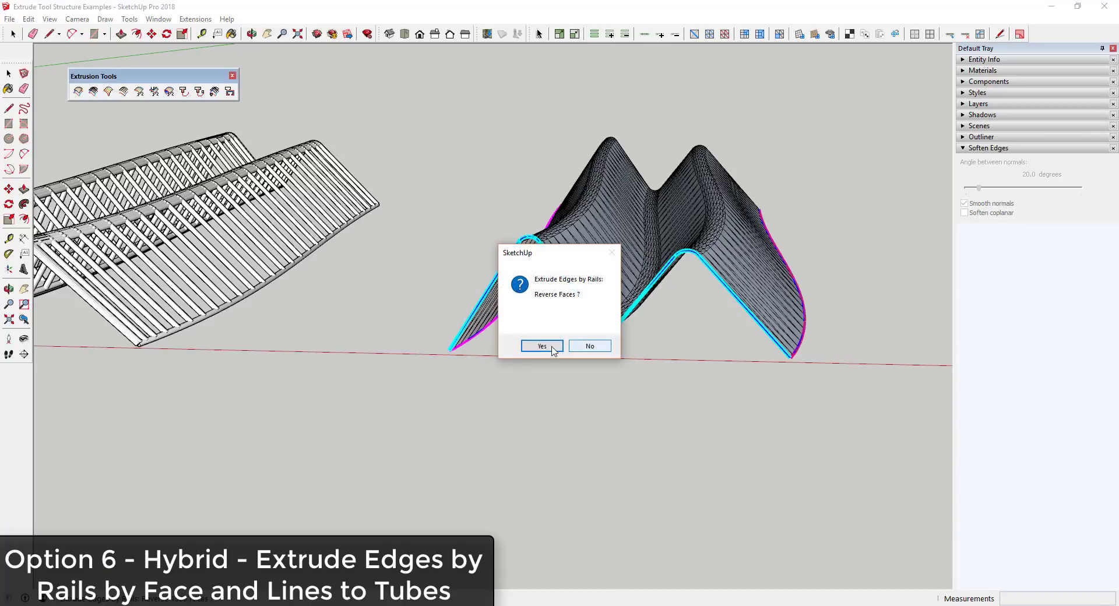
click(547, 350)
click(539, 344)
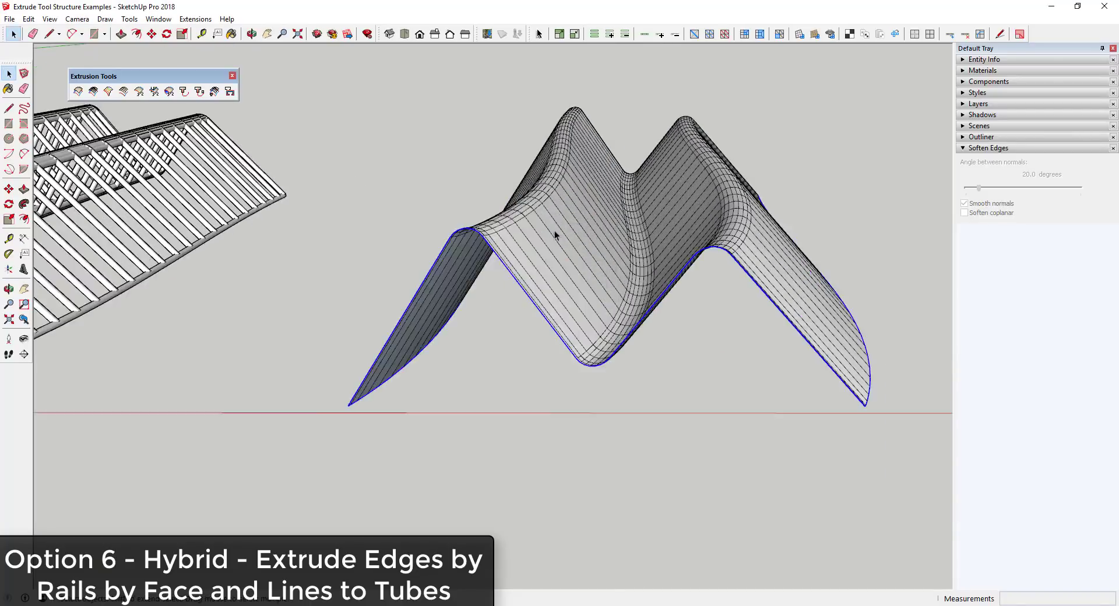
Inside the surface group, select the lengthwise edge runs along the two crests and the valley between them.
scroll(554, 237, up, 5)
scroll(814, 226, down, 3)
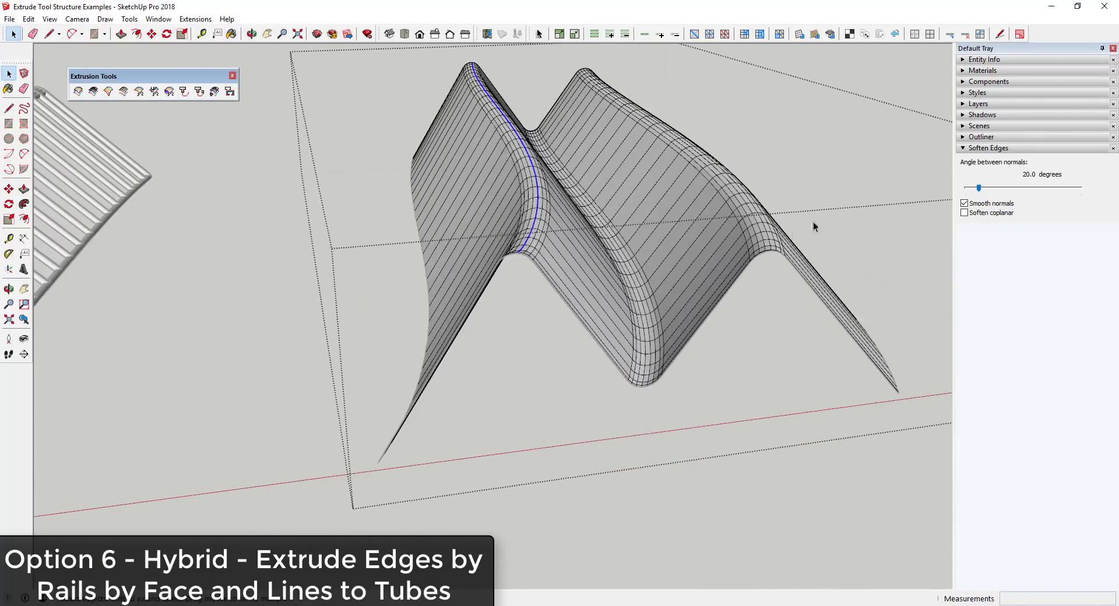
ctrl+click(645, 360)
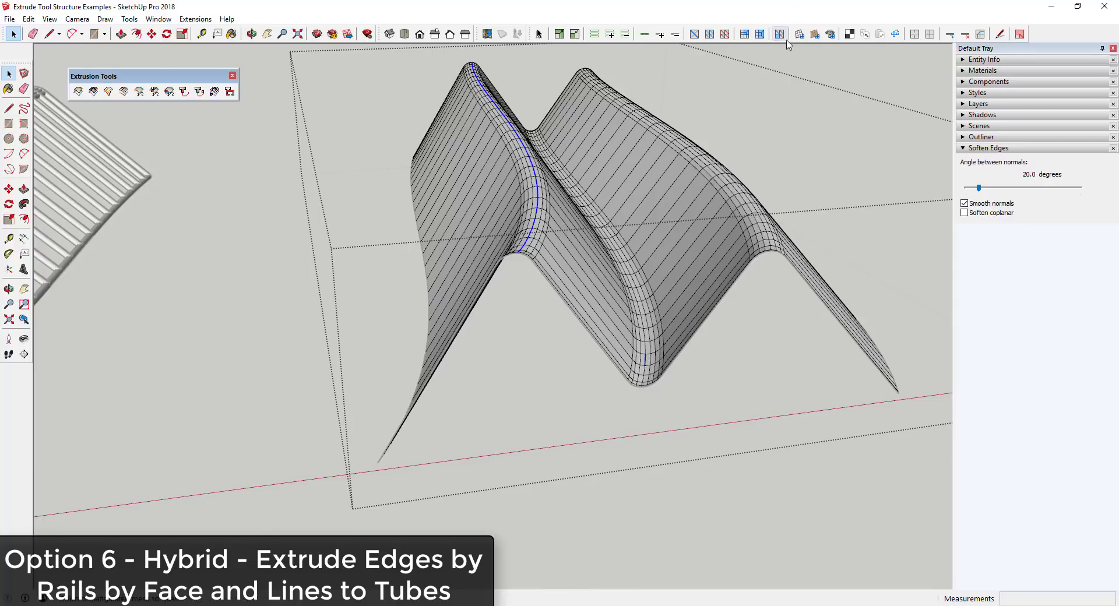
scroll(760, 222, up, 4)
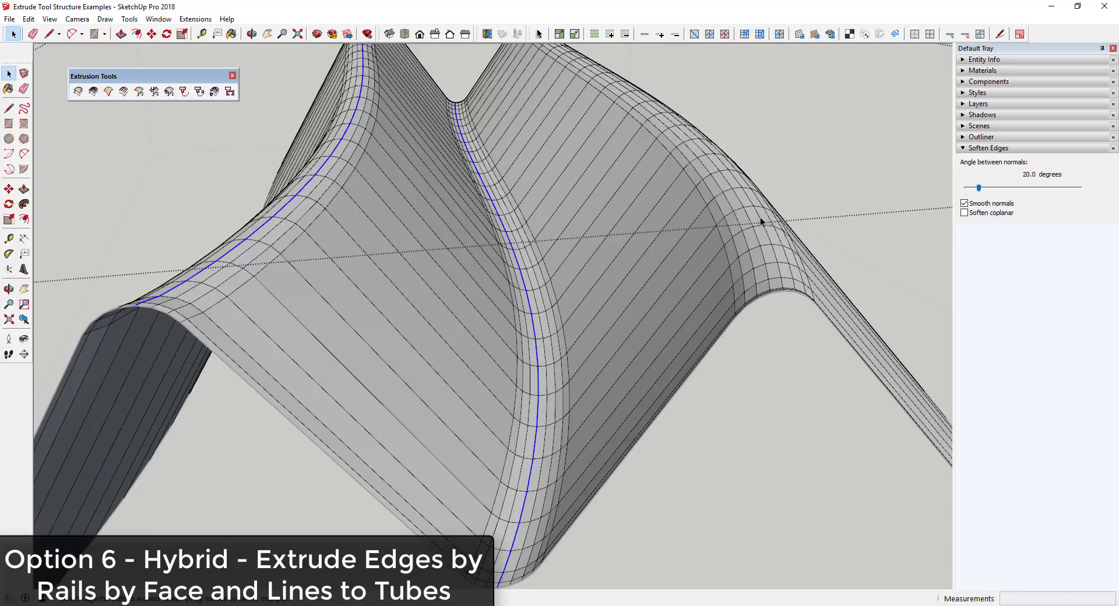
ctrl+click(761, 218)
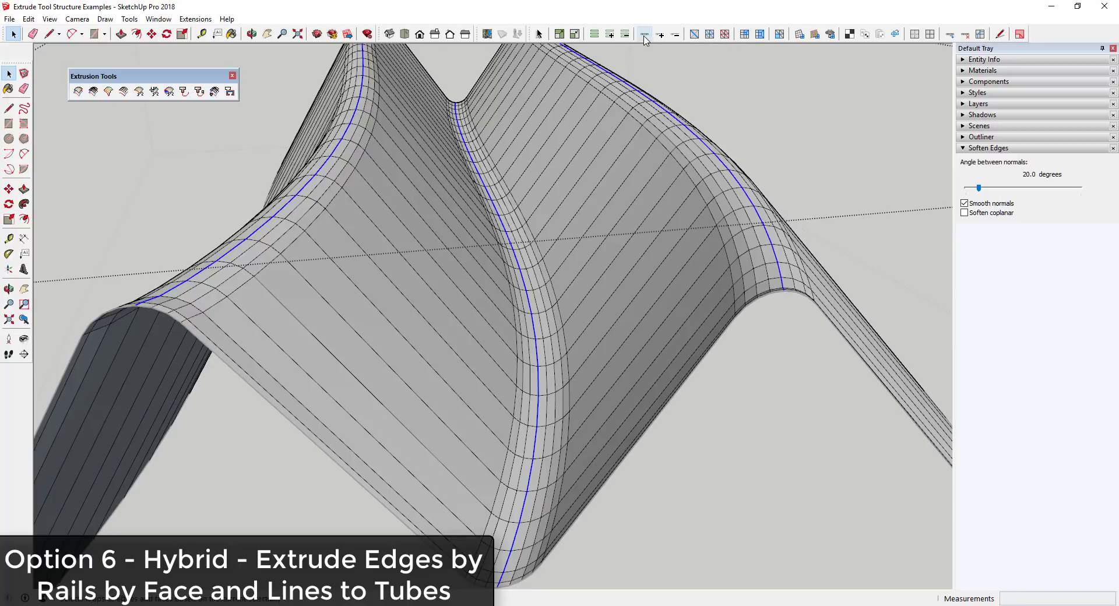
Try Pipe Along Path on the three selected edge runs with a 4" outside diameter, 0 inside diameter and 12 segments.
scroll(599, 208, down, 5)
click(195, 18)
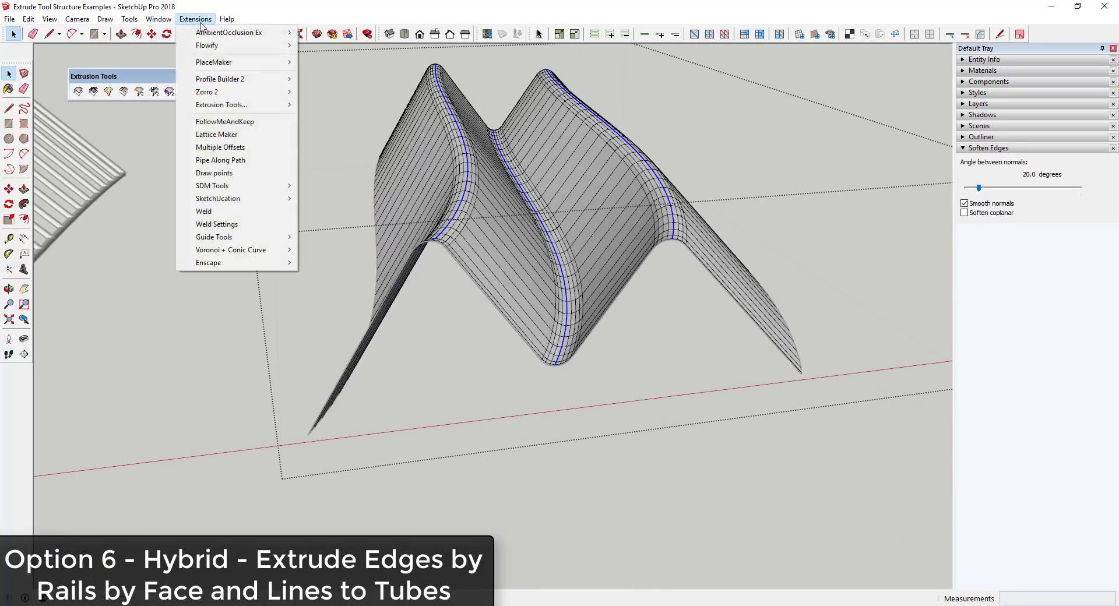
click(239, 159)
drag(584, 273, 460, 277)
text(0)
key(Return)
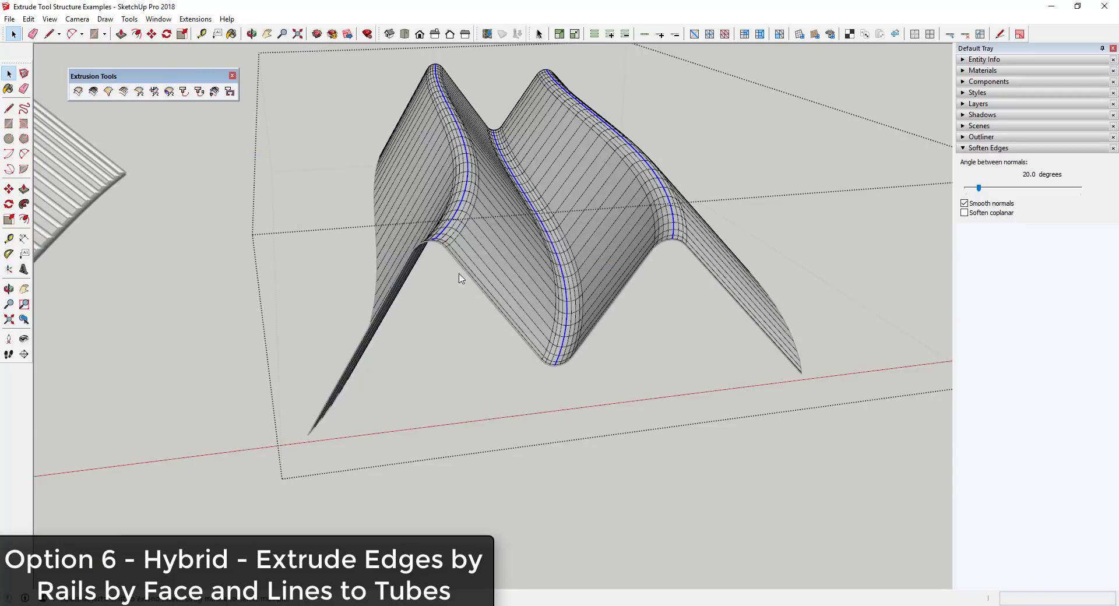
click(239, 160)
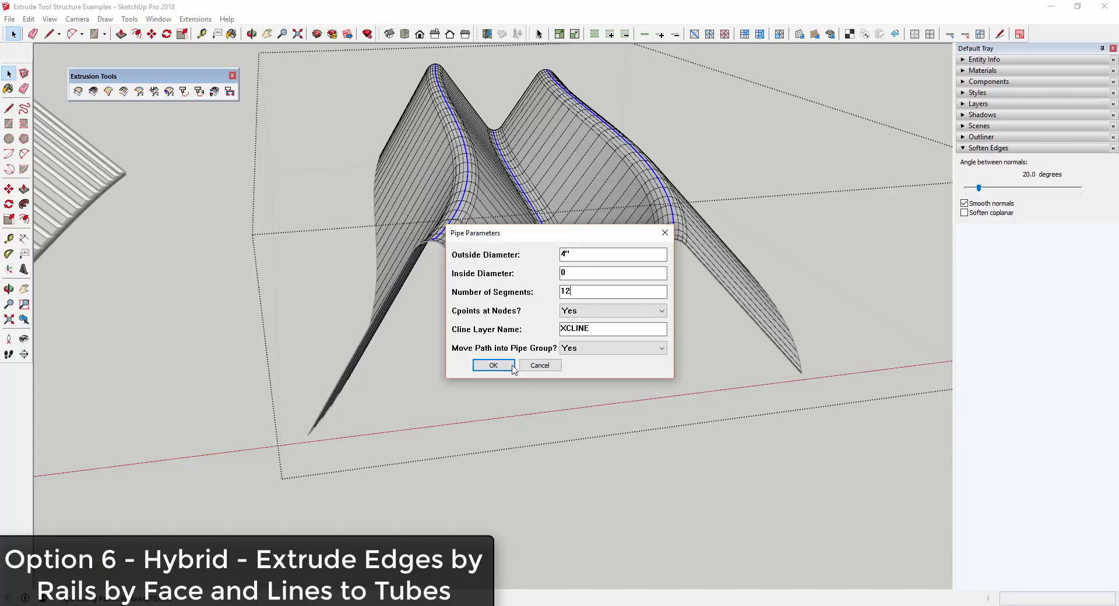
click(493, 365)
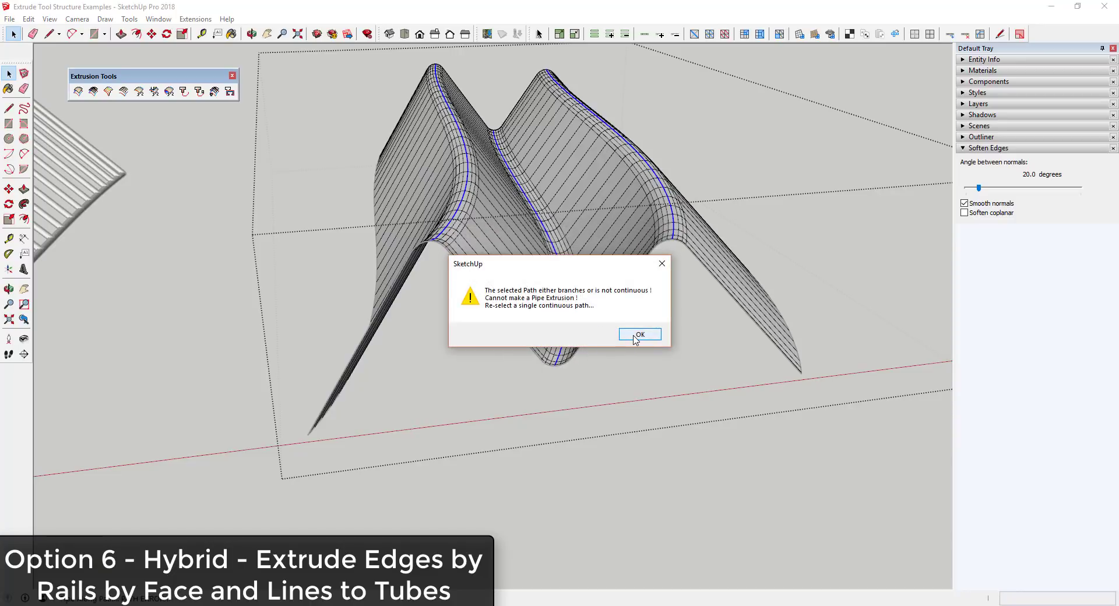
click(635, 337)
Convert the three selected edge runs into one group of tubes with Lines to Tubes, using a diameter of 2".
click(159, 19)
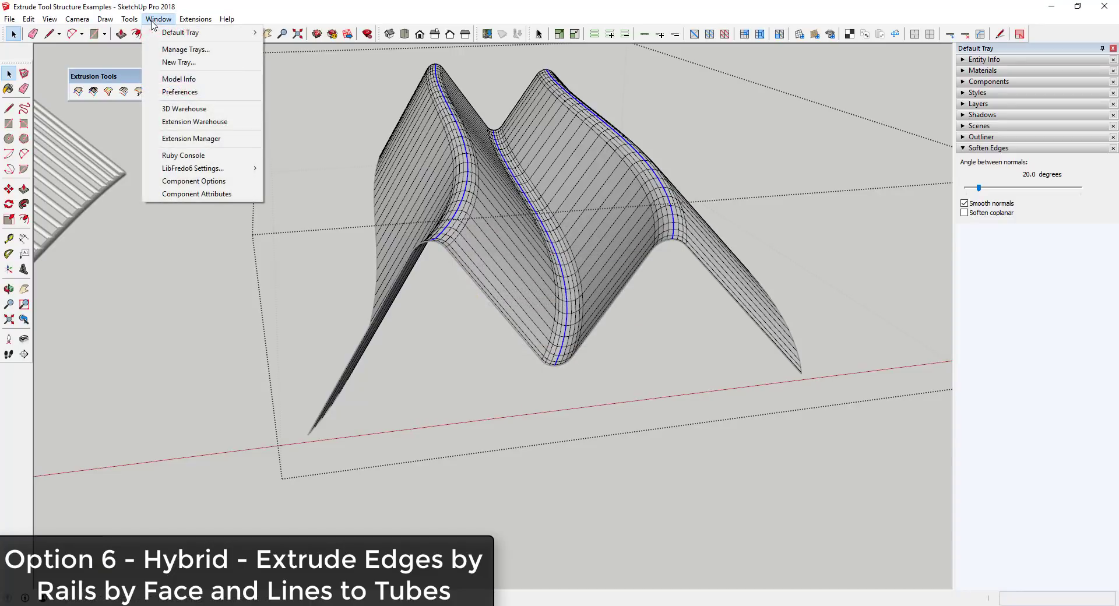
click(227, 305)
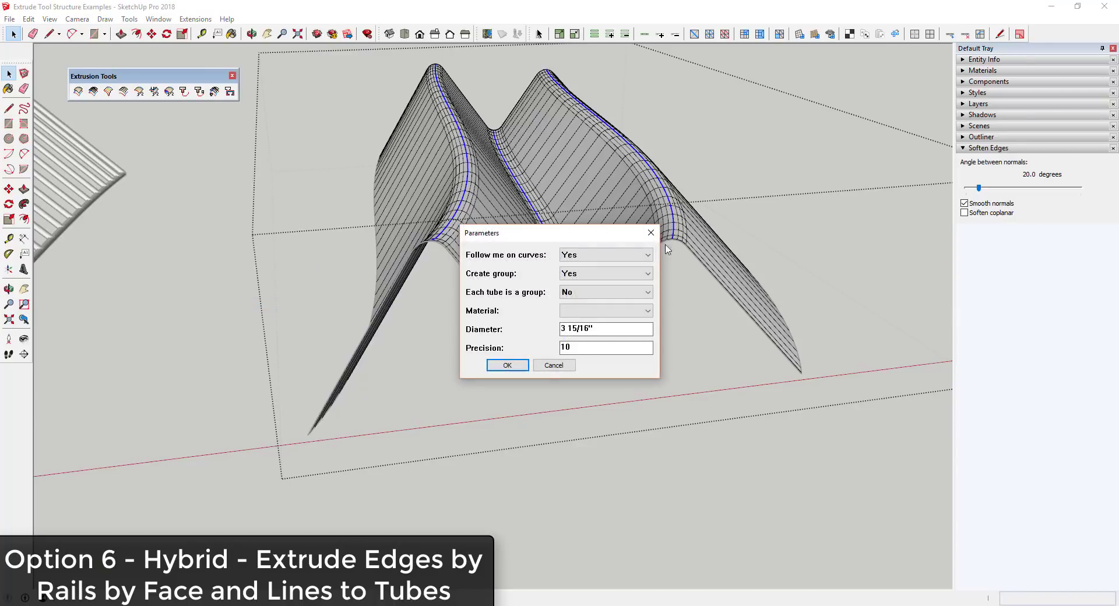
key(shift+Tab)
text(2)
click(507, 365)
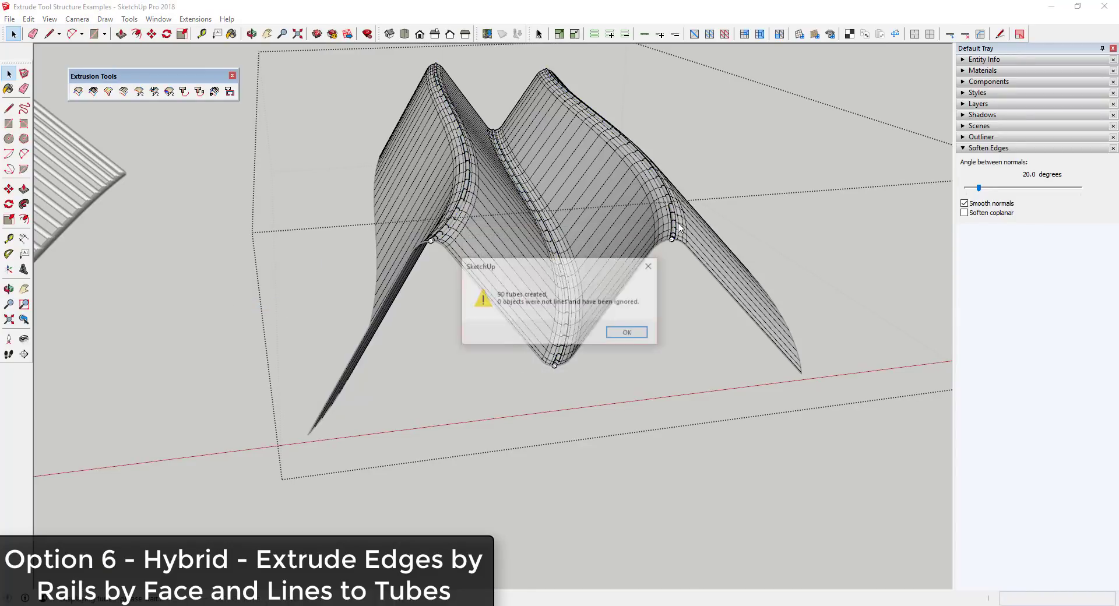
click(629, 332)
Move the group of lengthwise tubes from the surface onto the profiles-only rib structure, aligned along its crests and valley.
scroll(639, 294, up, 6)
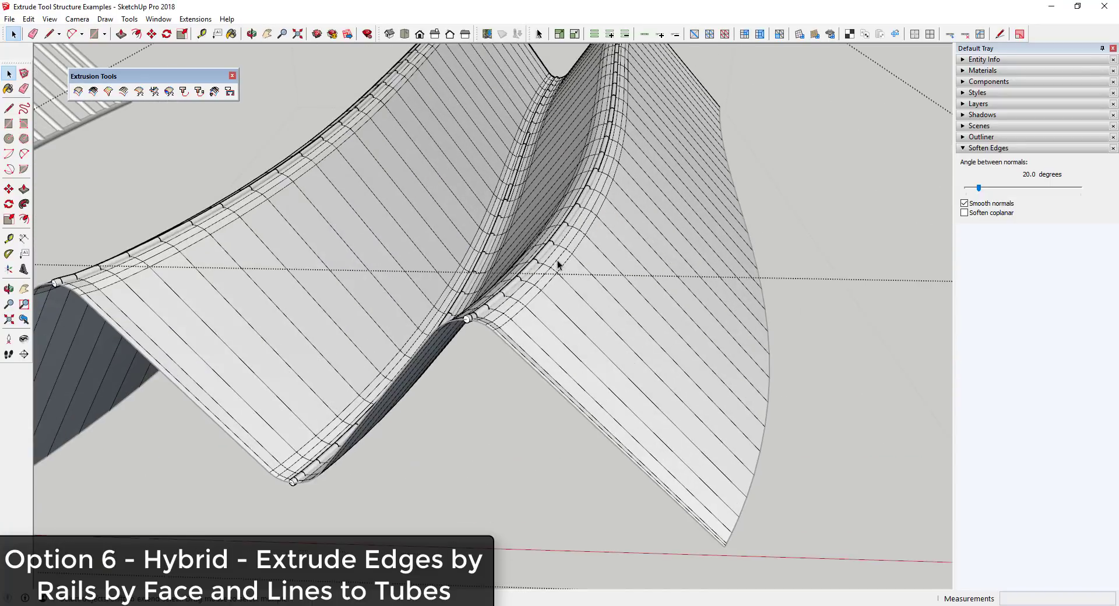
click(530, 266)
scroll(542, 266, down, 4)
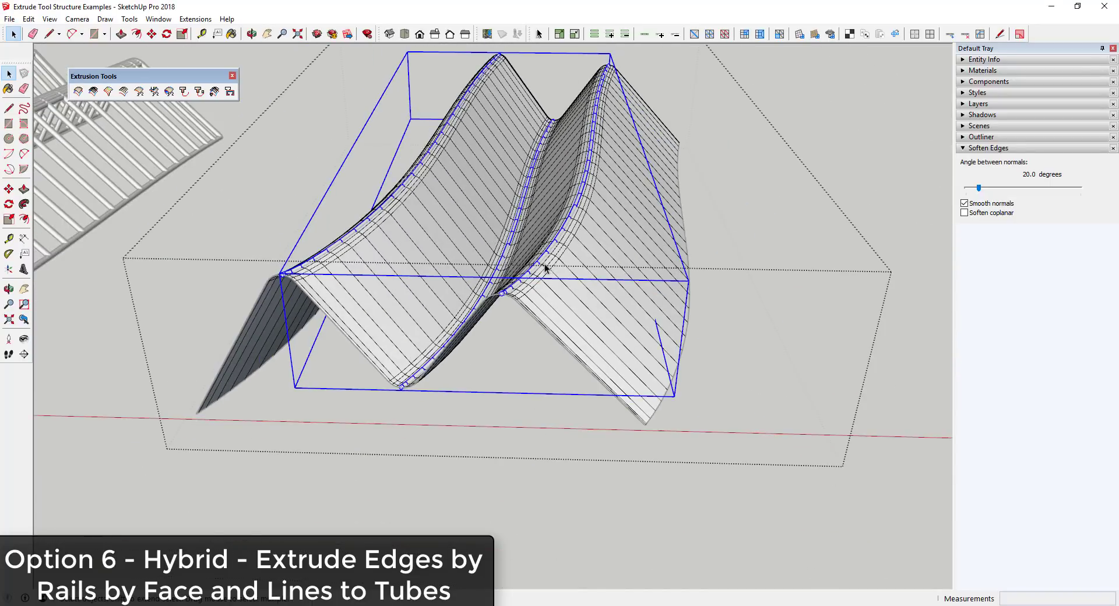
key(m)
click(543, 267)
scroll(379, 239, down, 4)
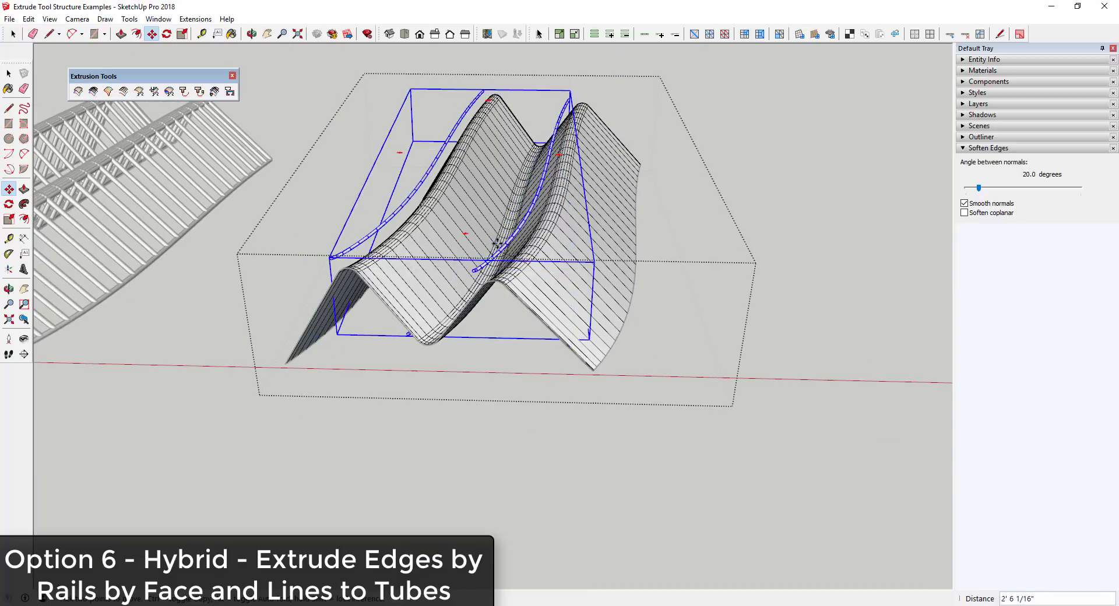
shift+middle_drag(425, 242, 728, 248)
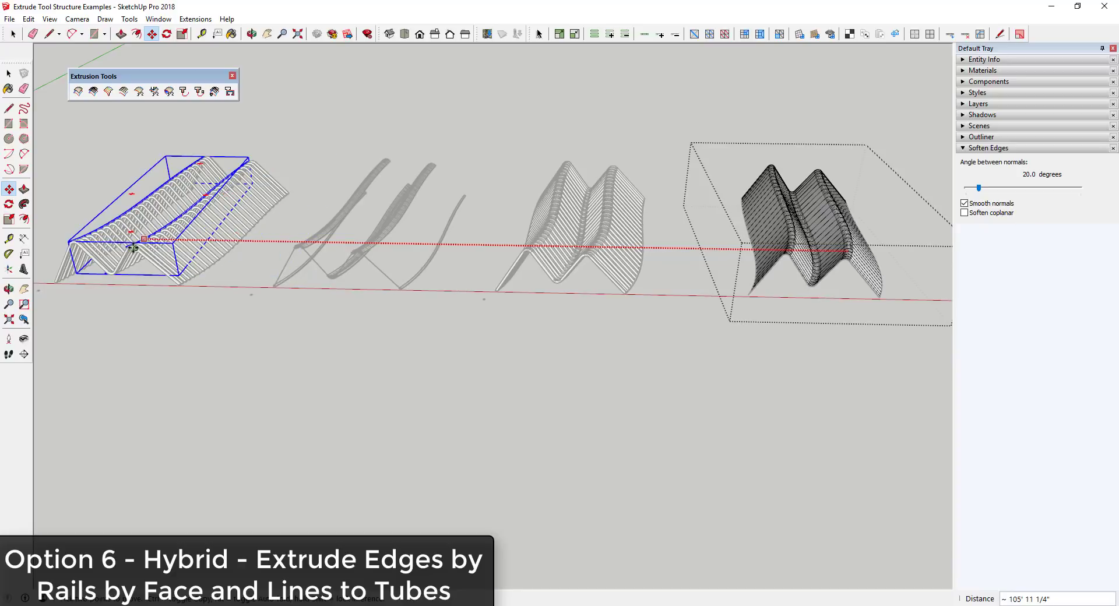
scroll(133, 248, up, 8)
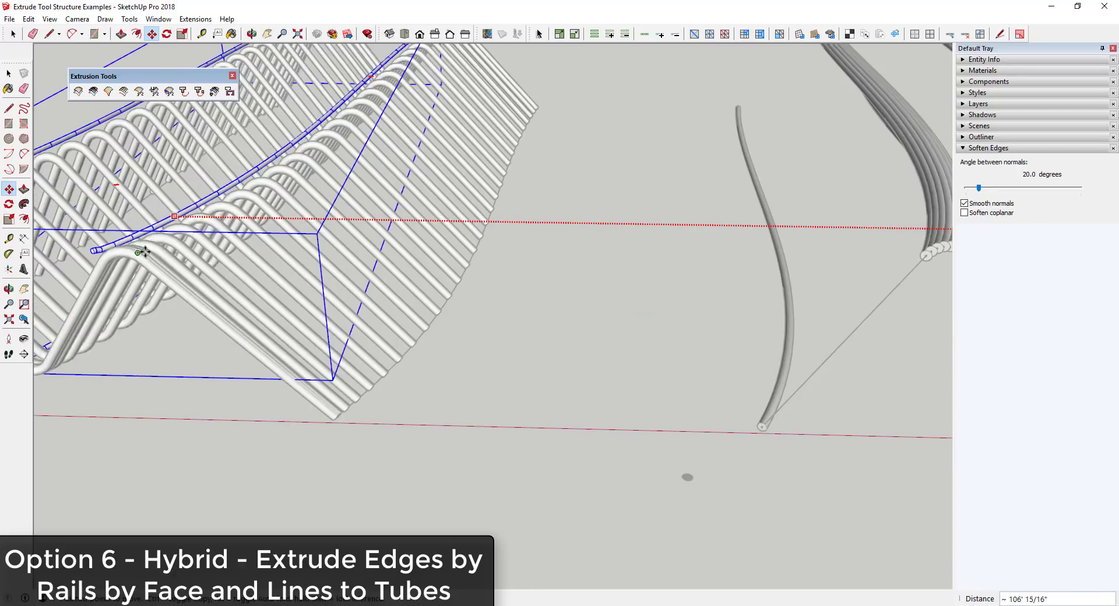
middle_drag(184, 250, 348, 263)
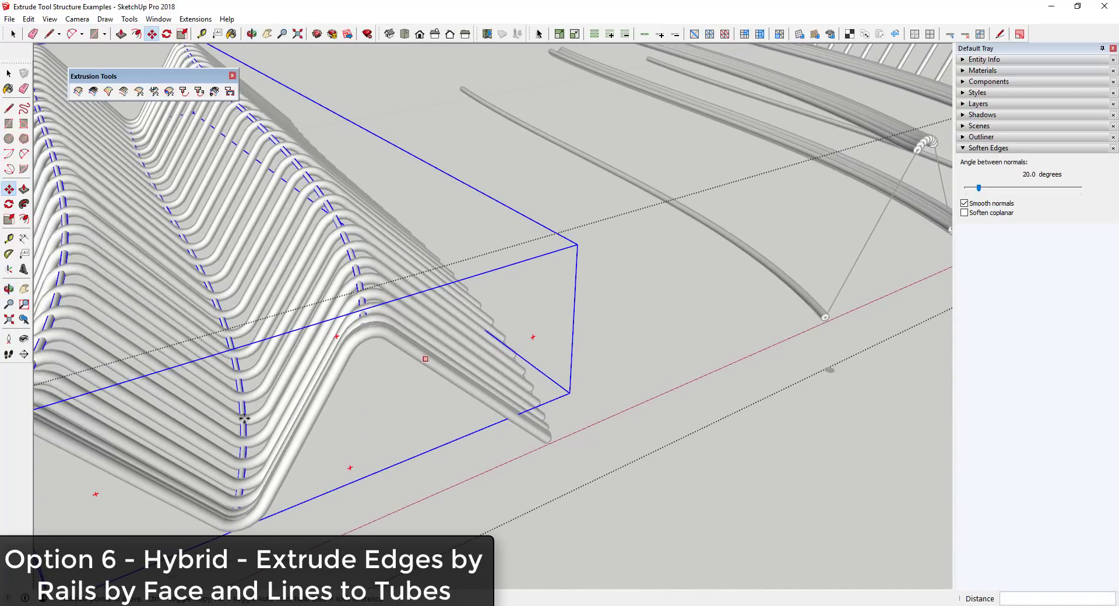
Check the tubes in place on the rib structure, then return to the extruded surface and leave its group.
scroll(497, 382, down, 3)
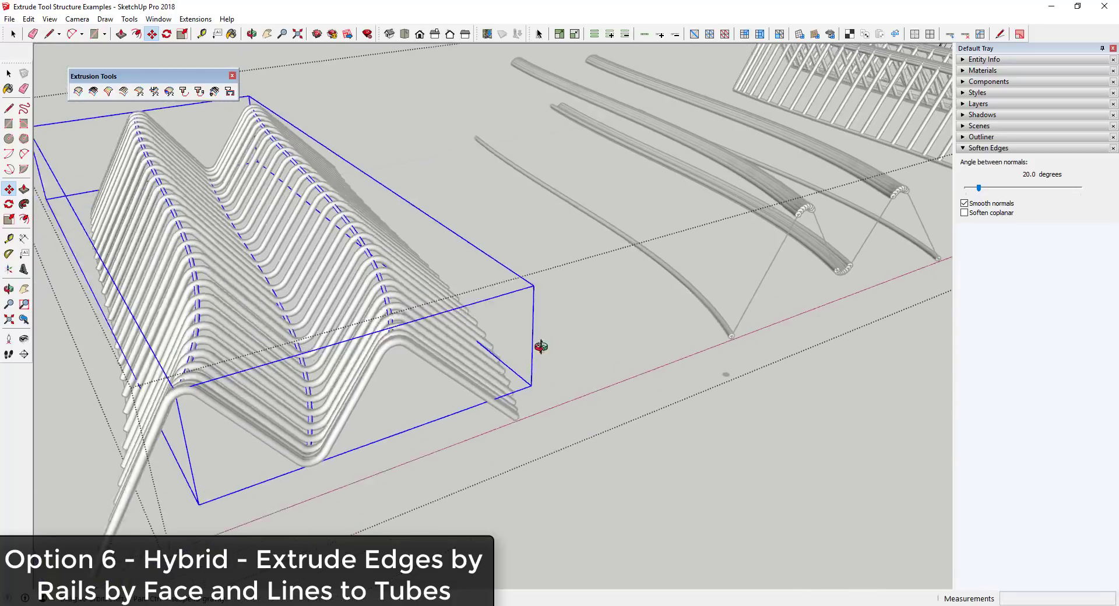
middle_drag(539, 345, 358, 316)
scroll(504, 195, down, 5)
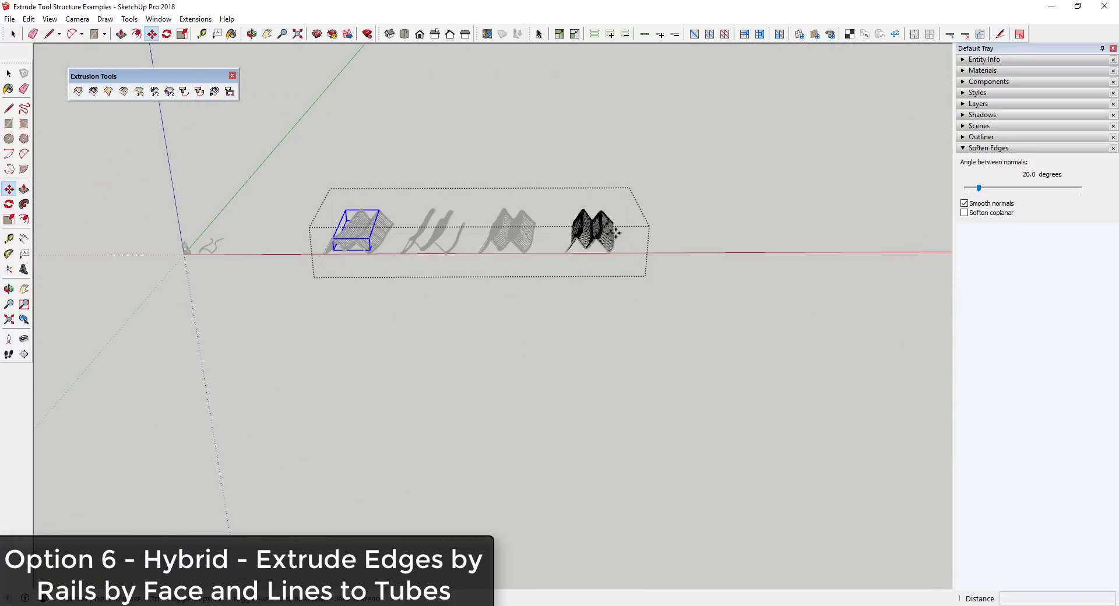
scroll(602, 231, up, 6)
key(space)
click(683, 251)
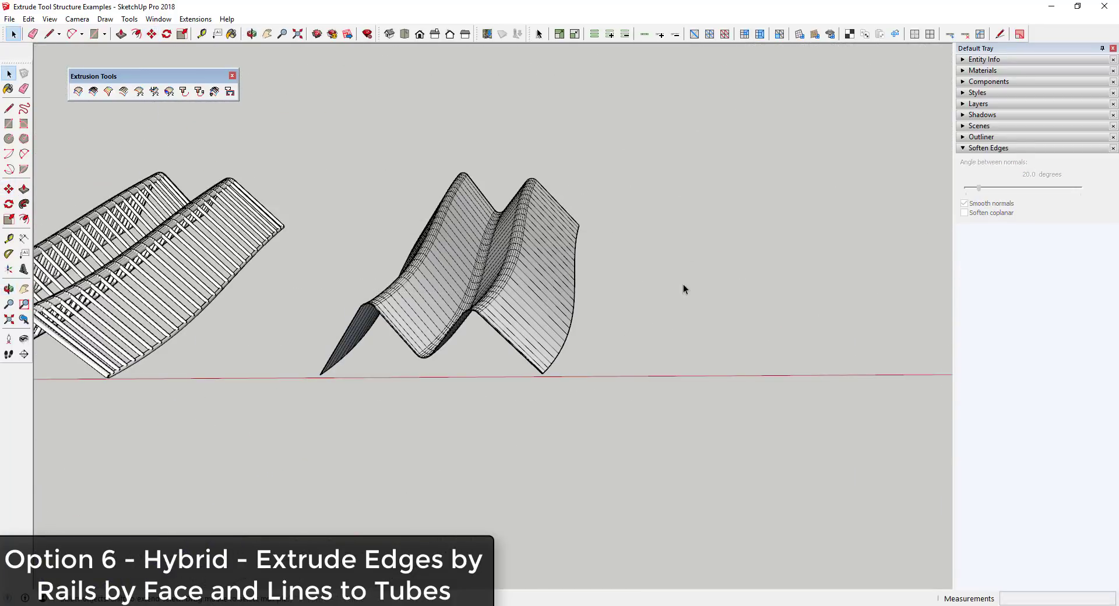
middle_drag(681, 287, 576, 307)
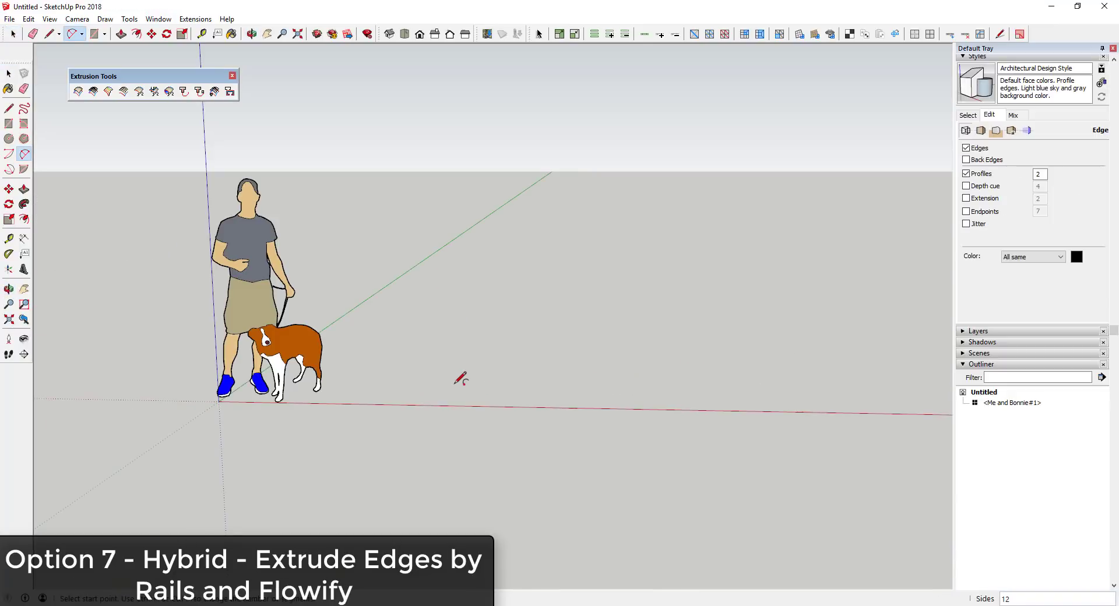
Draw an upright arch beside the scale figure as a two-point arc, about 4' 11" wide with a bulge of about 2' 1".
click(439, 393)
click(610, 395)
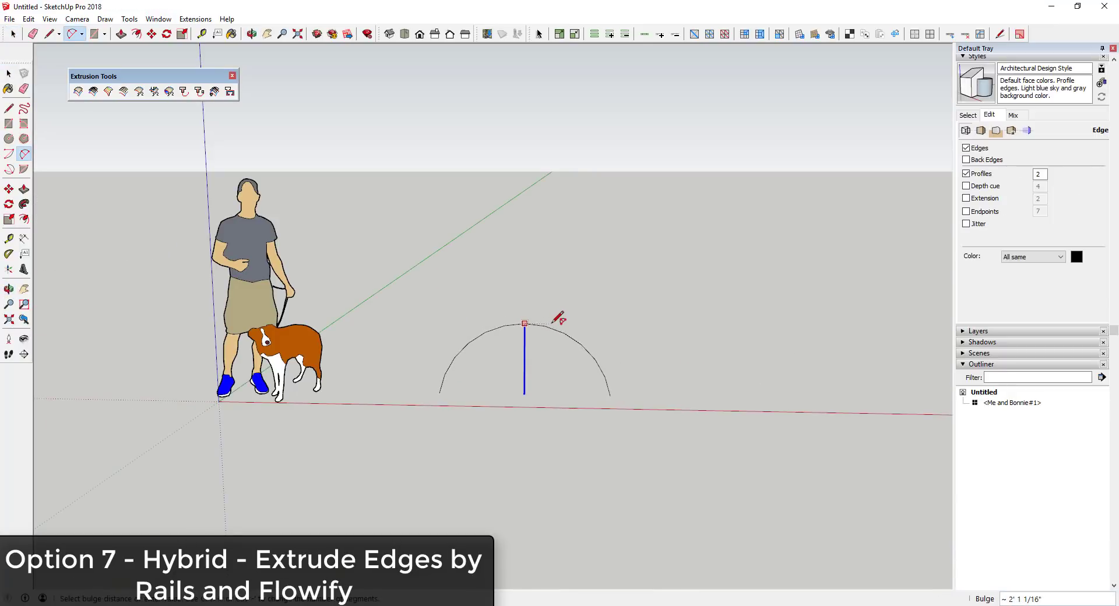
click(562, 317)
Draw two tangent arcs on the ground from the arch's near base corner to form an S-shaped path.
middle_drag(562, 317, 541, 366)
click(440, 388)
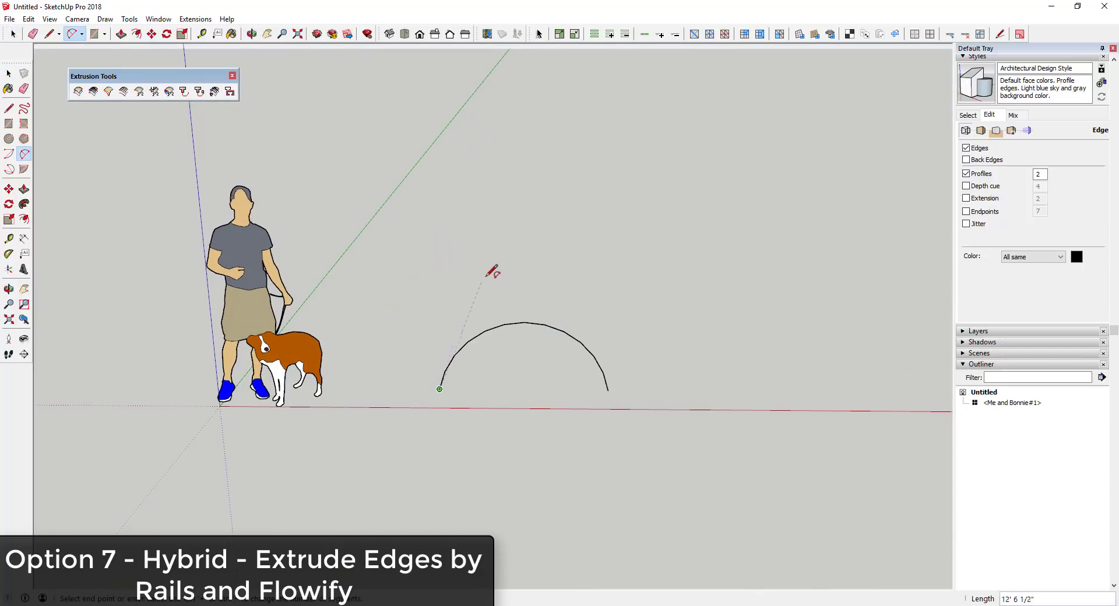
click(506, 263)
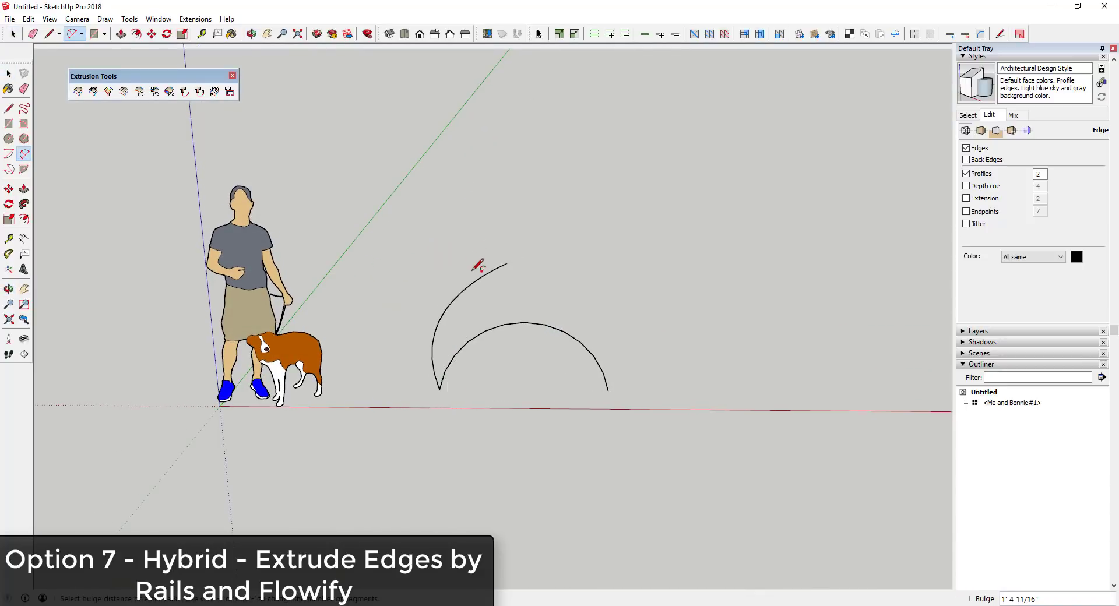
click(478, 265)
click(505, 263)
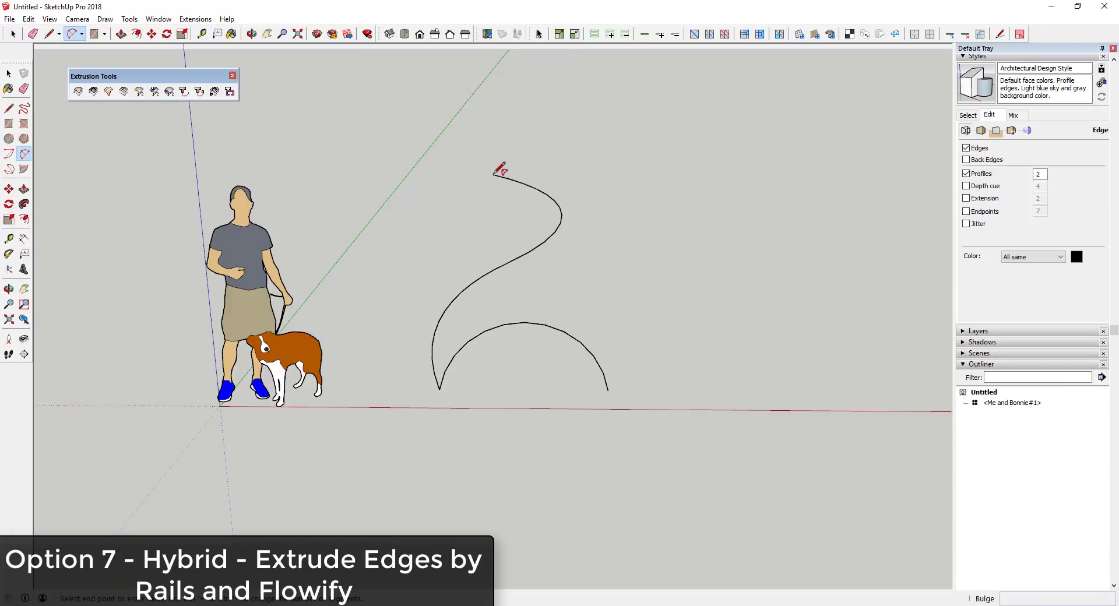
click(494, 174)
Select both arcs of the S-shaped path and weld them into a single curve.
key(space)
mouse_move(542, 250)
middle_down()
mouse_move(509, 219)
mouse_move(545, 256)
middle_up()
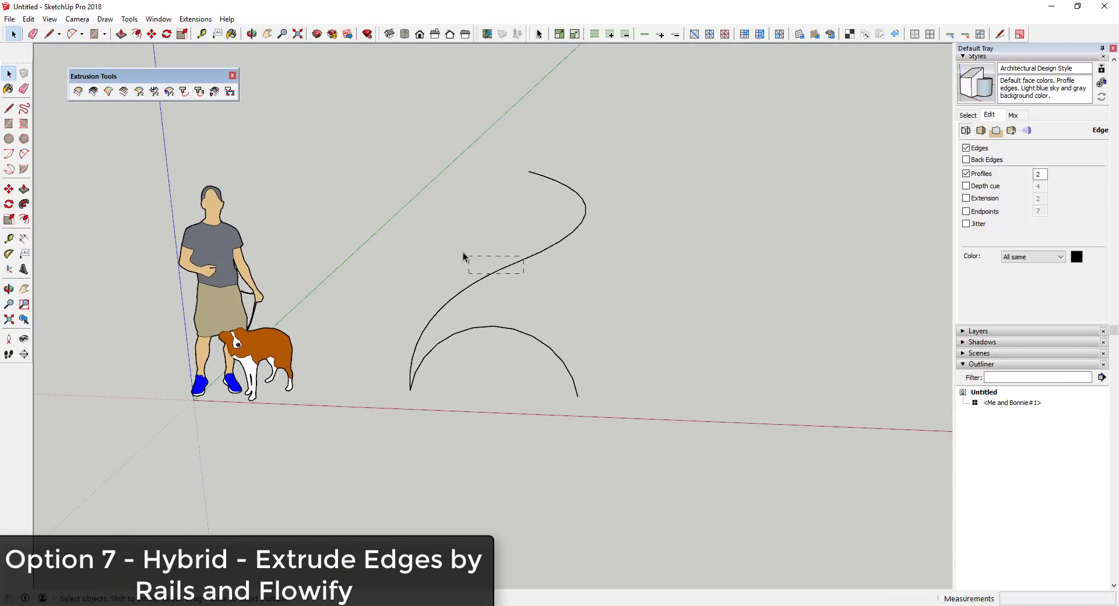
click(195, 19)
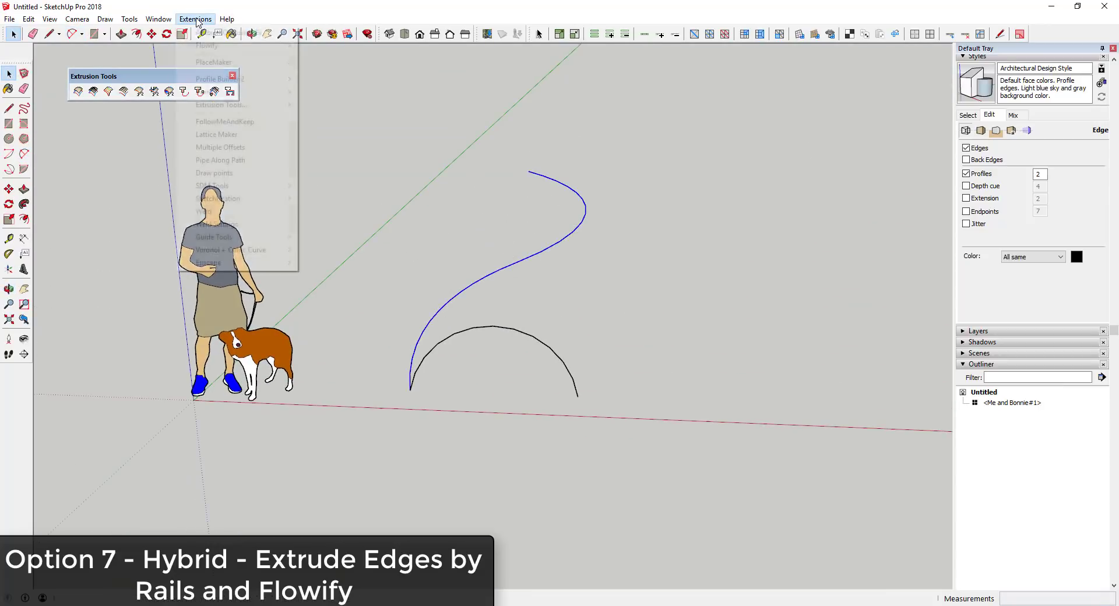
click(233, 212)
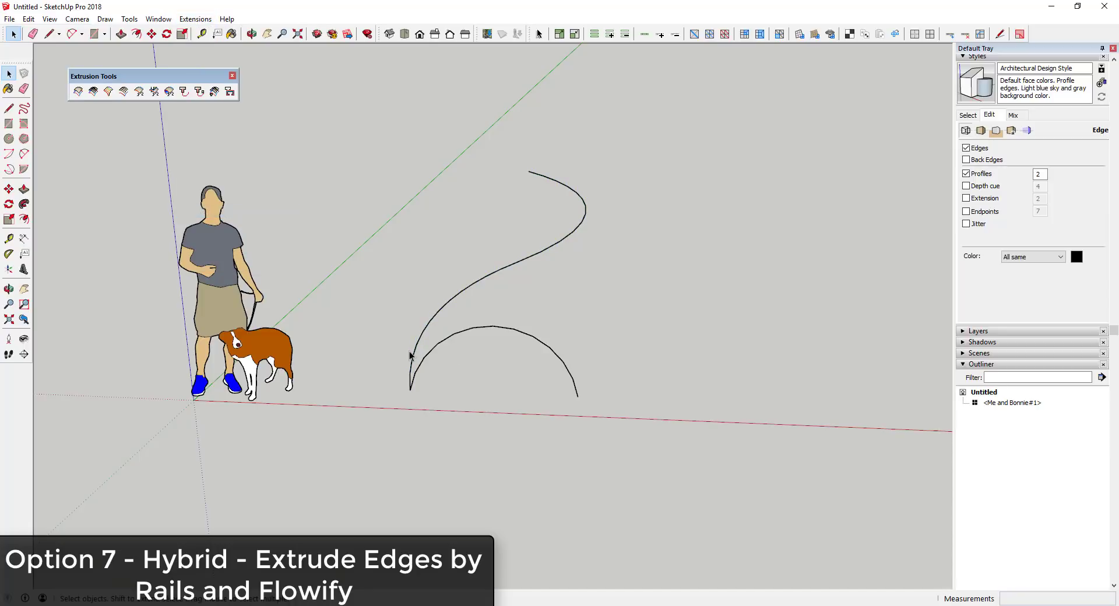
Copy the welded S-curve to the arch's other base corner, about 4' 11" away, as the second rail.
click(417, 353)
click(562, 301)
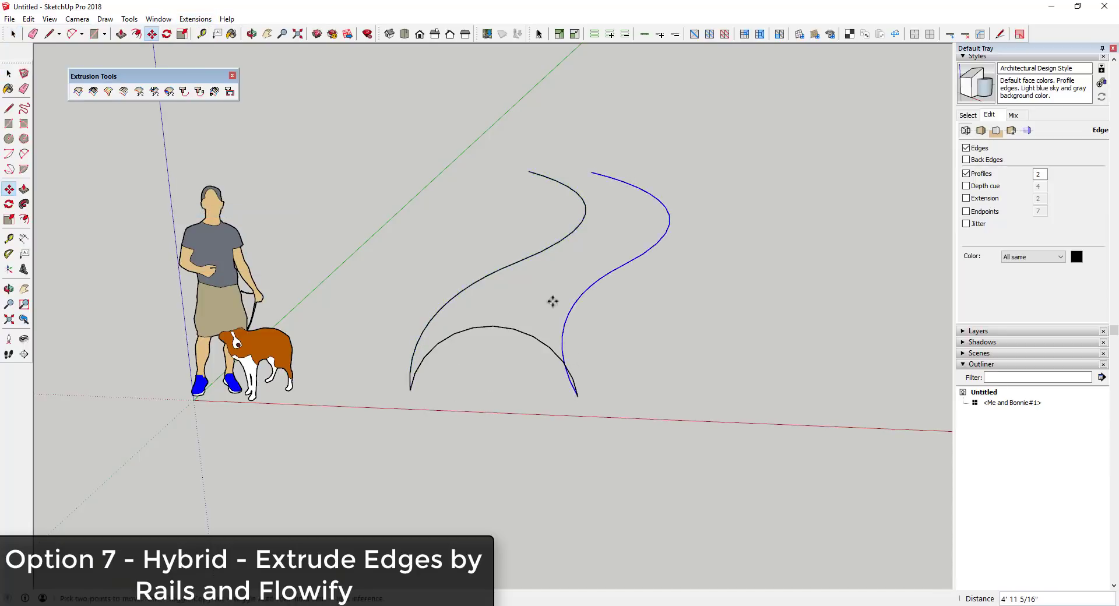
middle_drag(552, 299, 541, 291)
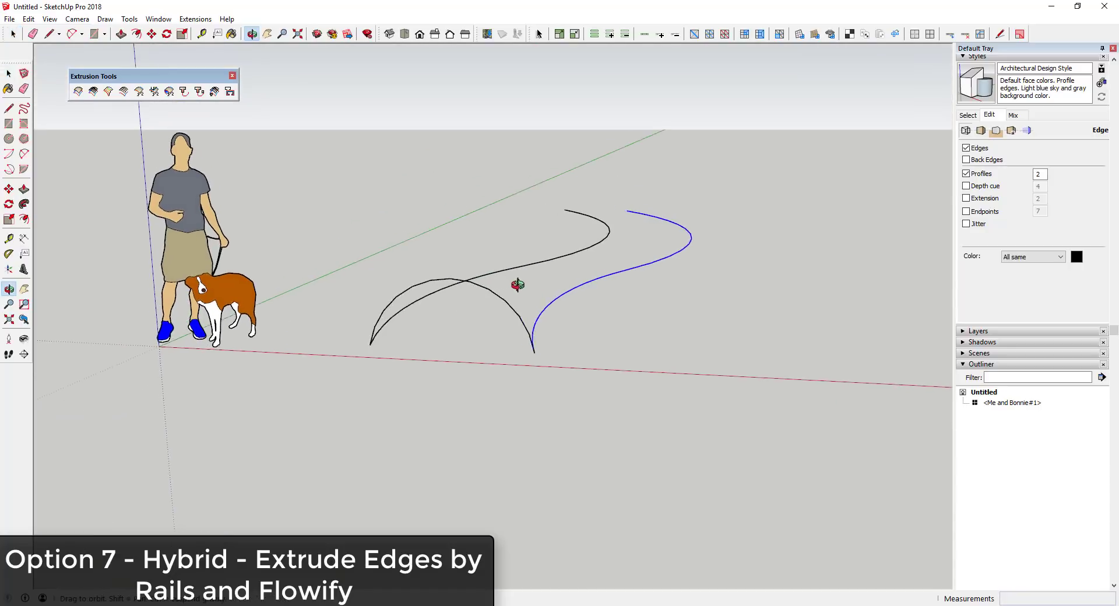
Extrude the arch along the two S-curves with Extrude Edges by Rails, reversing the faces and removing the diagonal mesh edges.
click(78, 91)
click(462, 281)
click(525, 265)
click(558, 297)
click(504, 310)
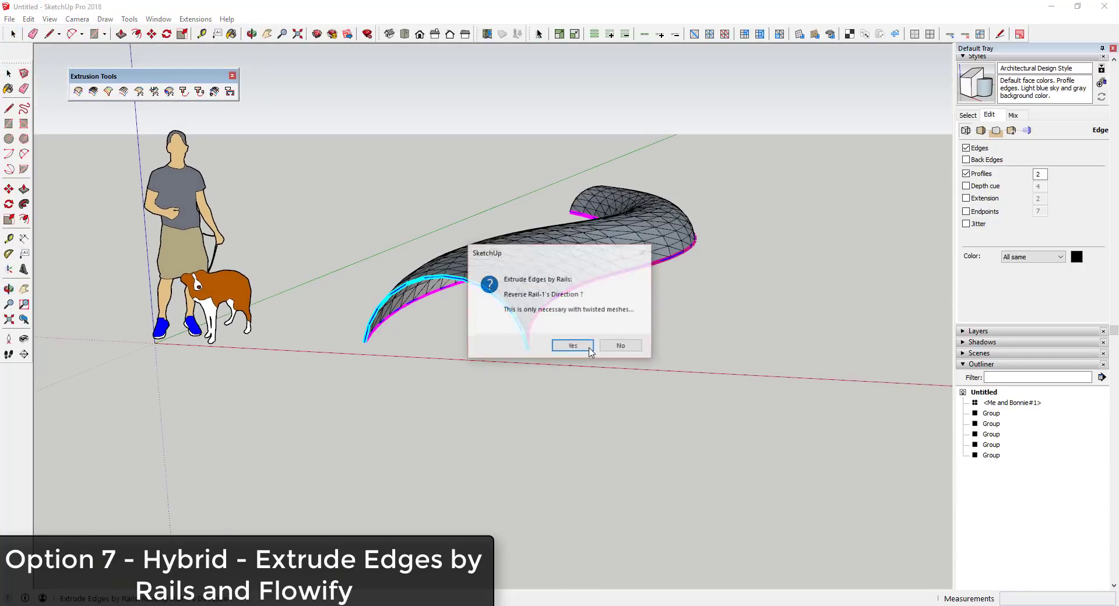
click(575, 347)
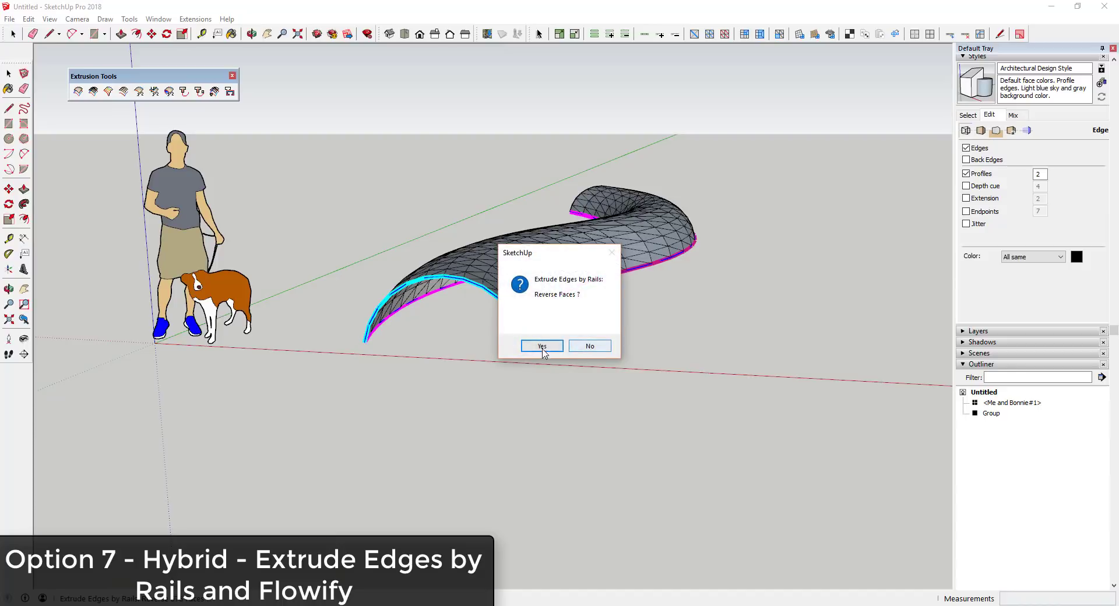
click(543, 348)
click(543, 346)
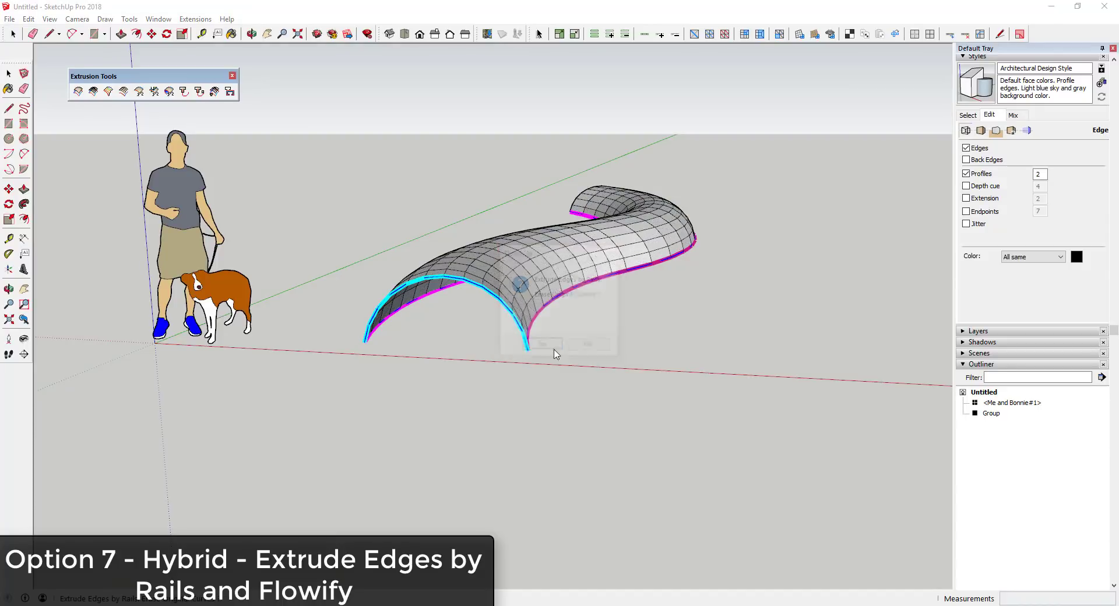
click(588, 347)
Soften the edges of the extruded surface group, setting the angle between normals to about 18.3 degrees.
mouse_move(663, 323)
middle_down()
mouse_move(654, 380)
mouse_move(502, 324)
middle_up()
click(502, 324)
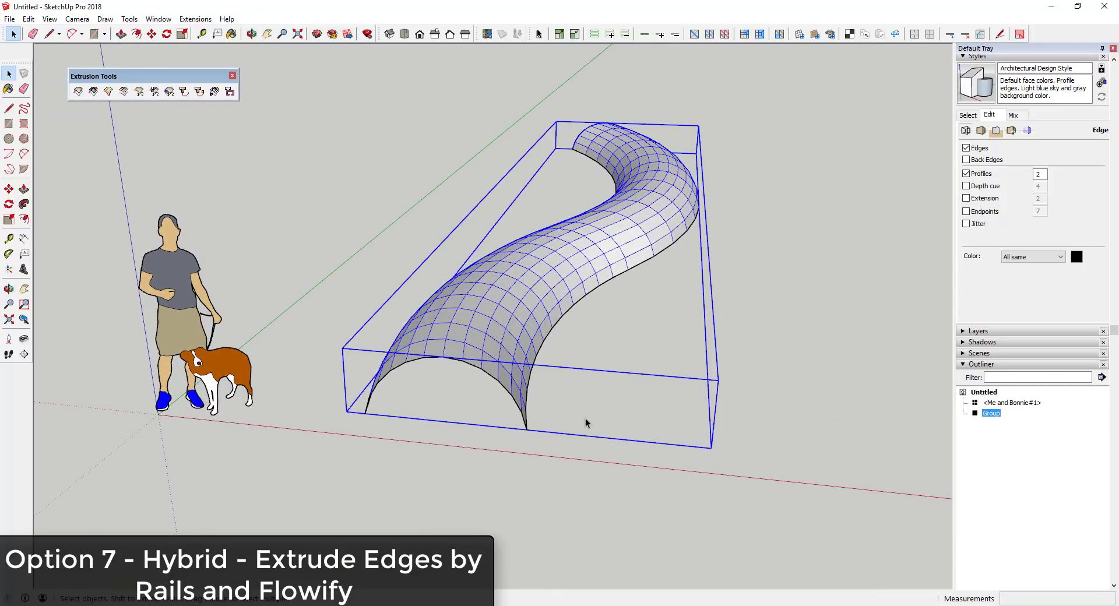
middle_drag(561, 360, 641, 298)
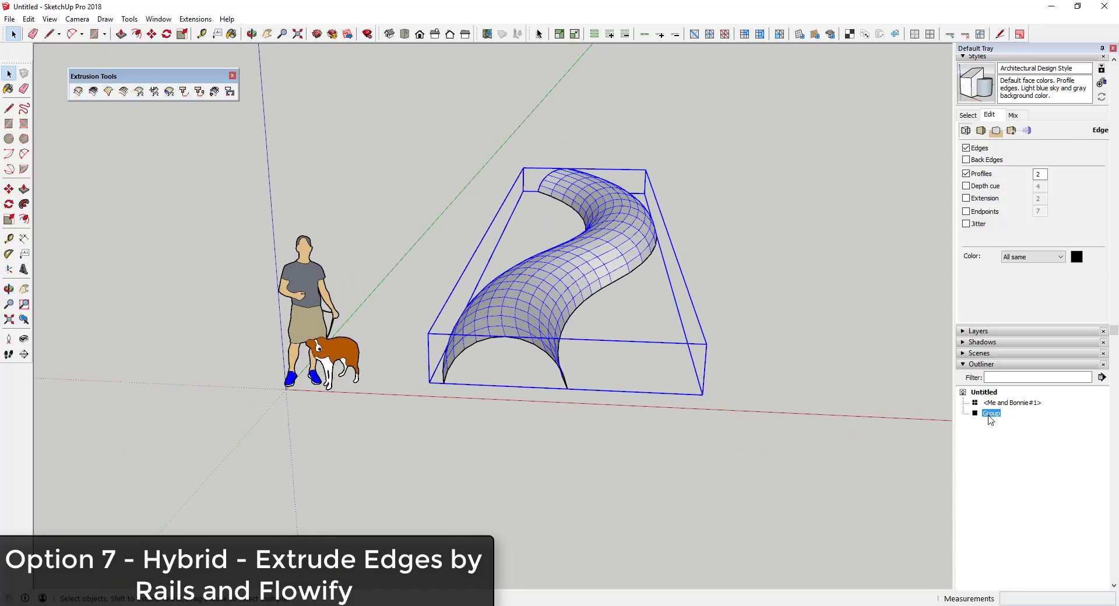
click(964, 365)
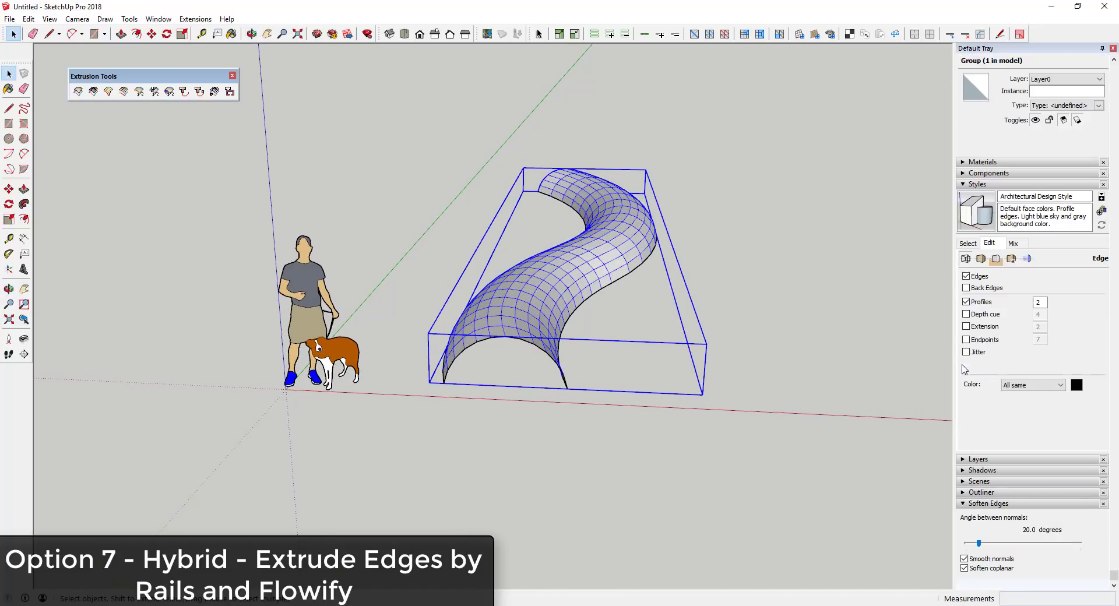
click(962, 184)
drag(979, 293, 981, 293)
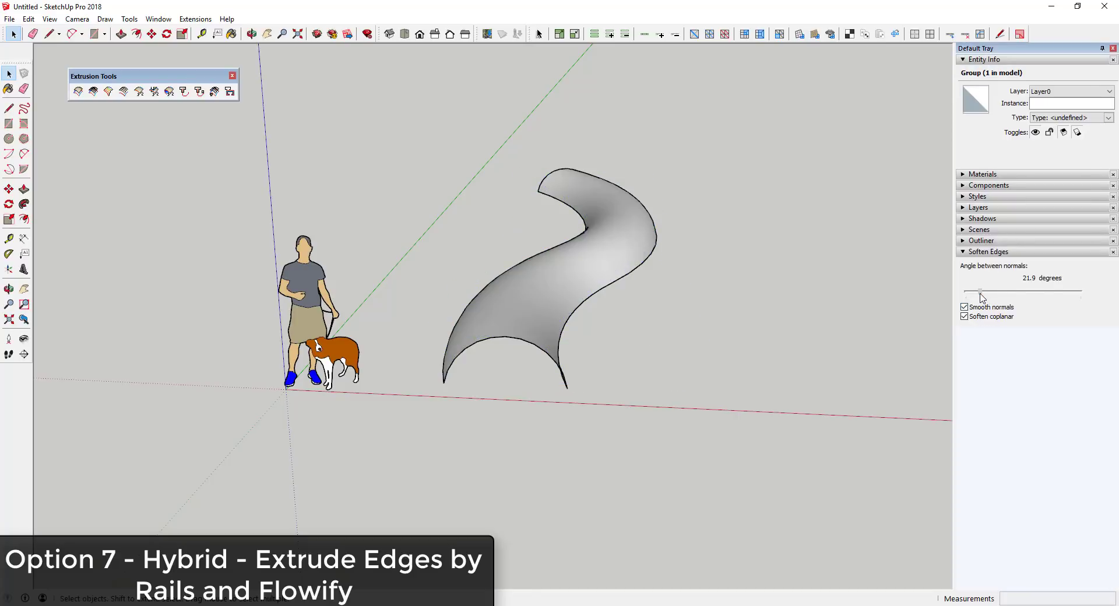
Draw a vertical line up from the arch's base corner nearest the scale figure to above the surface.
middle_drag(721, 329, 560, 307)
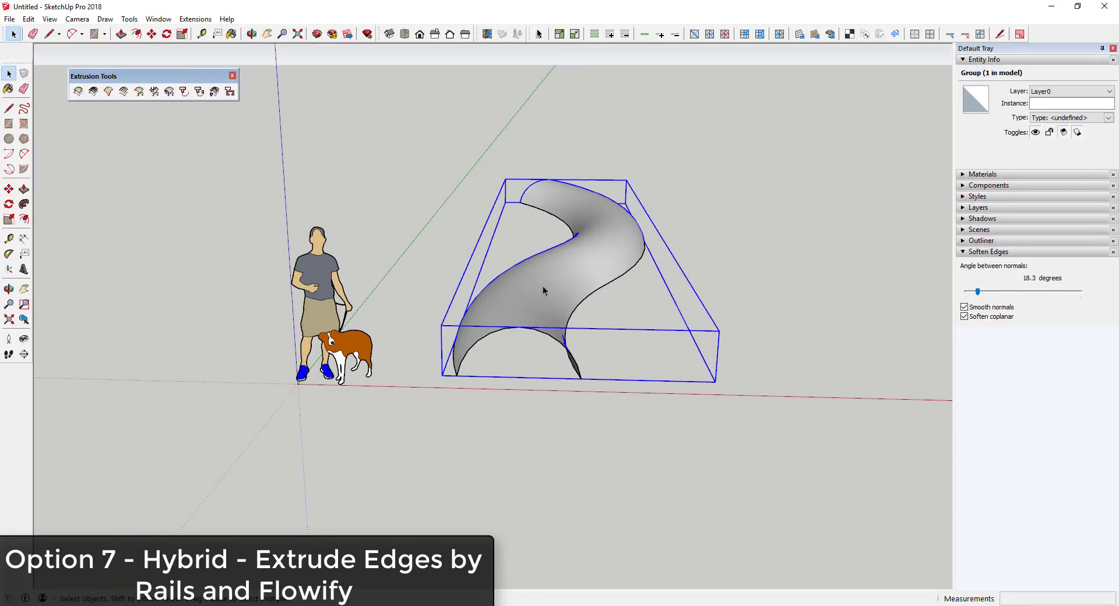
double_click(543, 286)
click(487, 368)
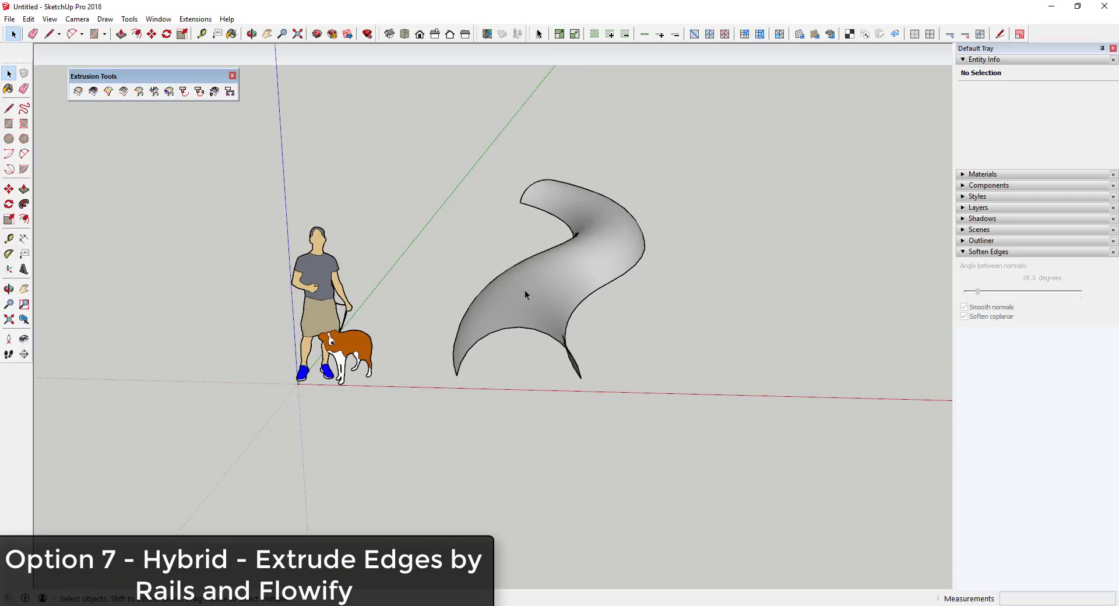
key(l)
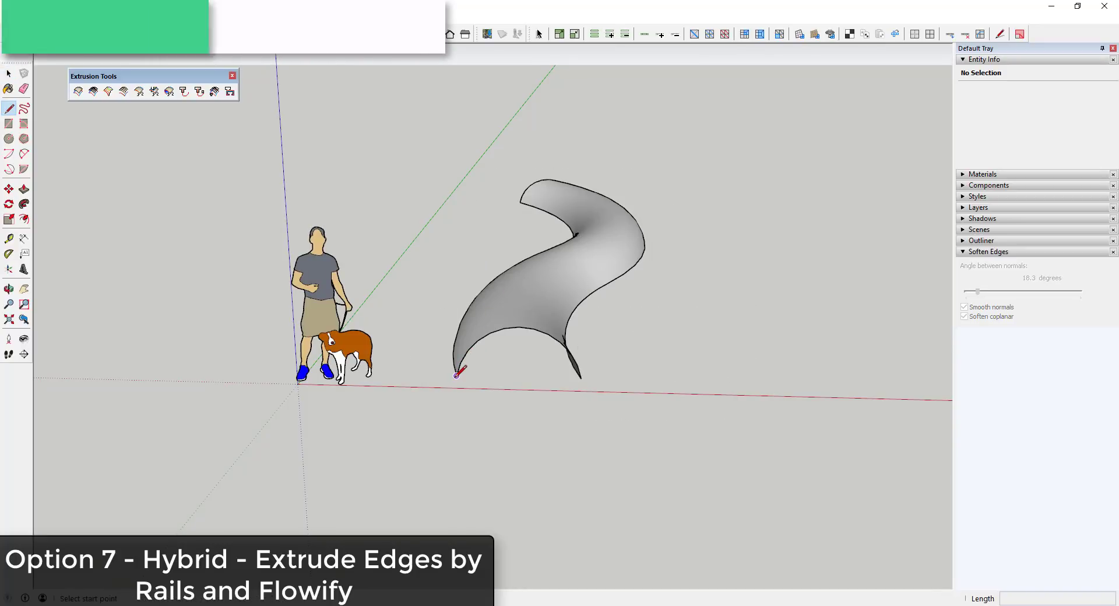
click(456, 375)
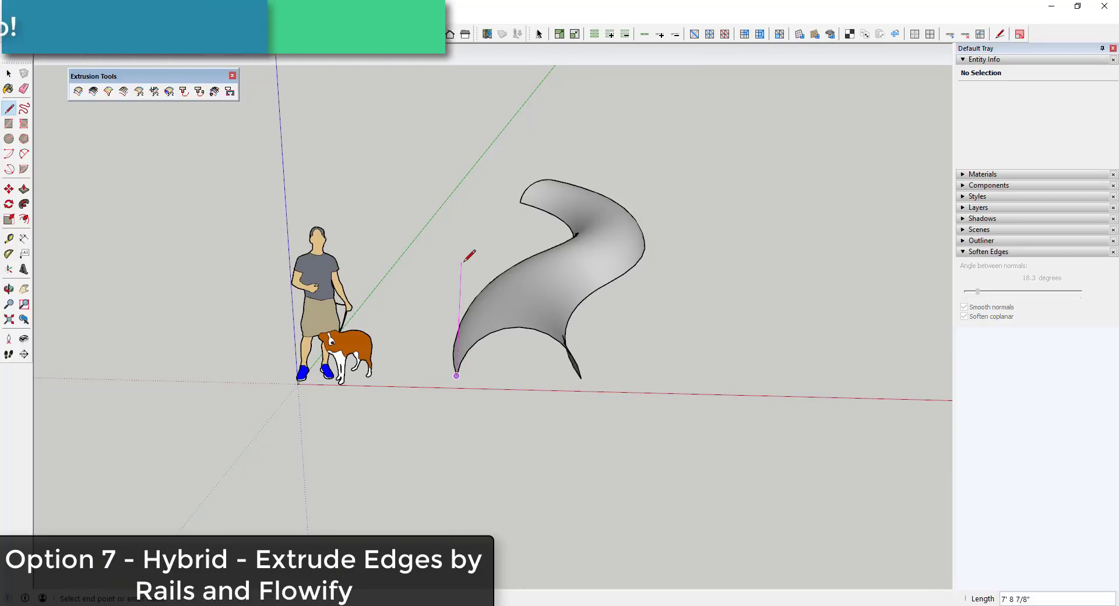
click(456, 224)
middle_drag(457, 221, 506, 271)
key(space)
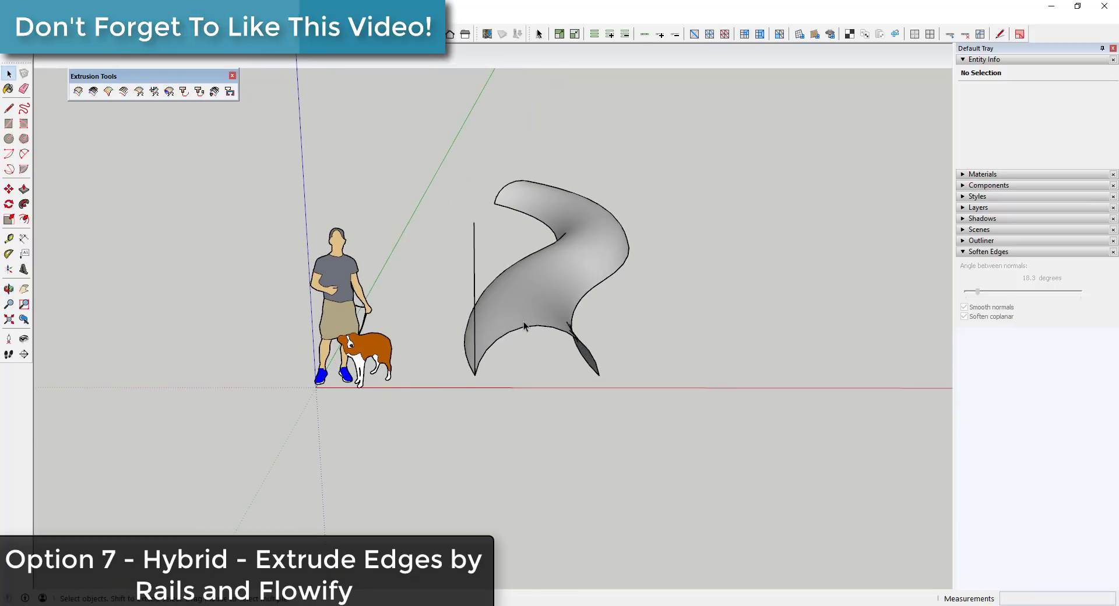
Check the arch edge's length and draw a 7' 7/16" line along the red axis from the vertical line's upper end.
click(527, 330)
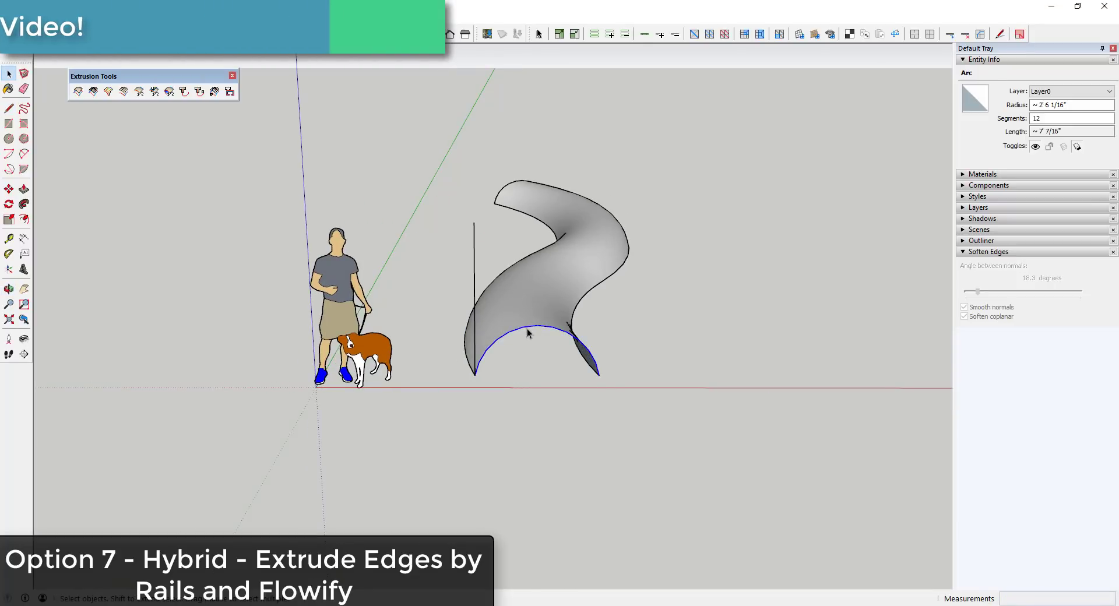
key(l)
click(474, 222)
text(7' 7/16)
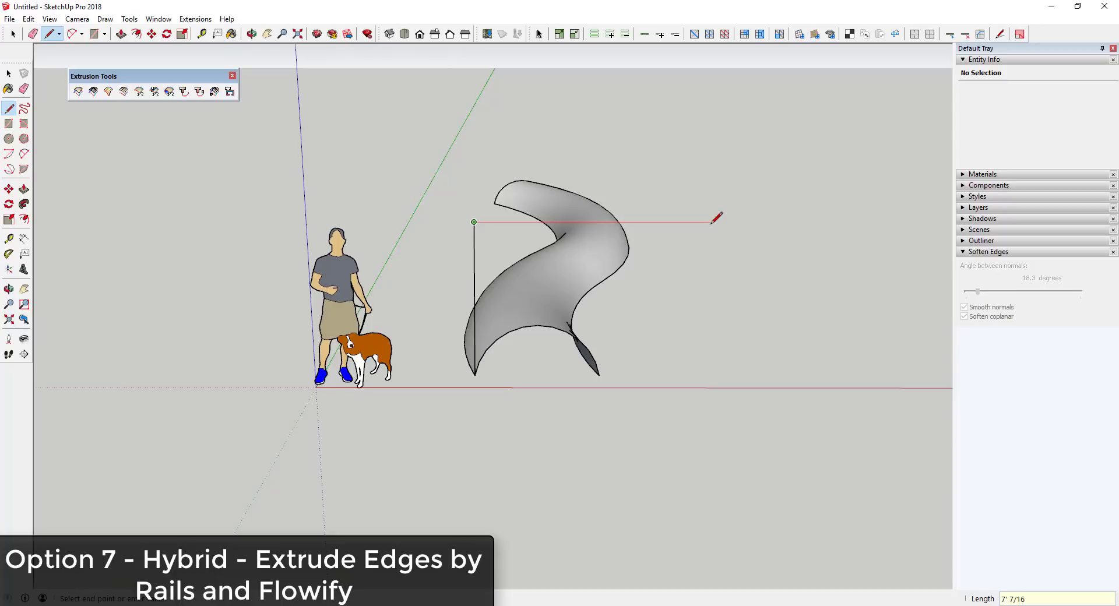
click(712, 222)
middle_drag(712, 222, 663, 388)
Draw a second connecting line from the arch's other base corner up to the free end of the horizontal line.
key(space)
key(l)
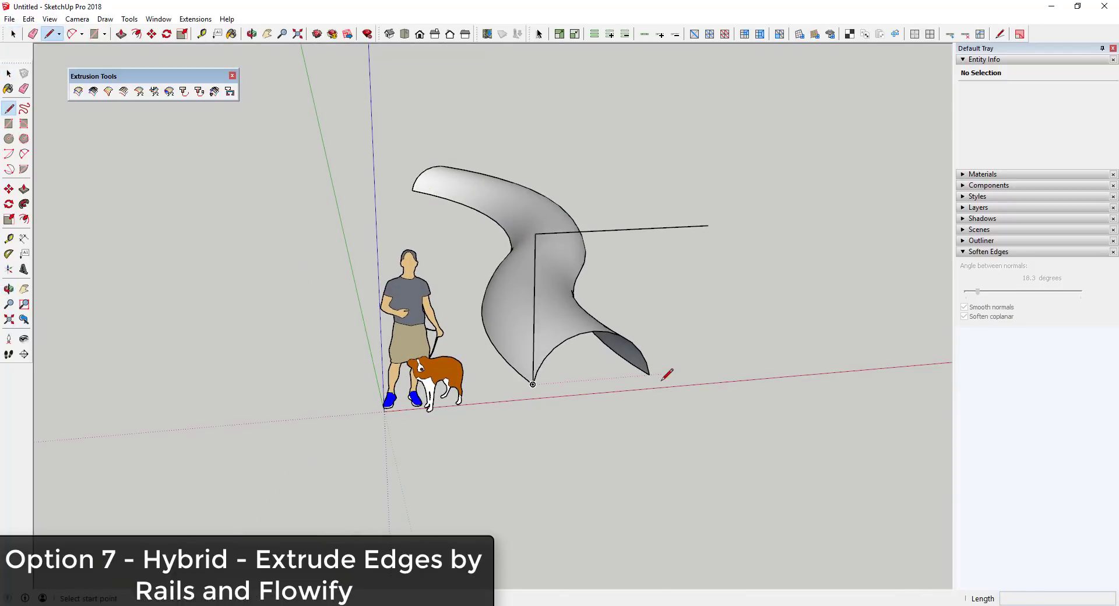
click(649, 374)
click(710, 225)
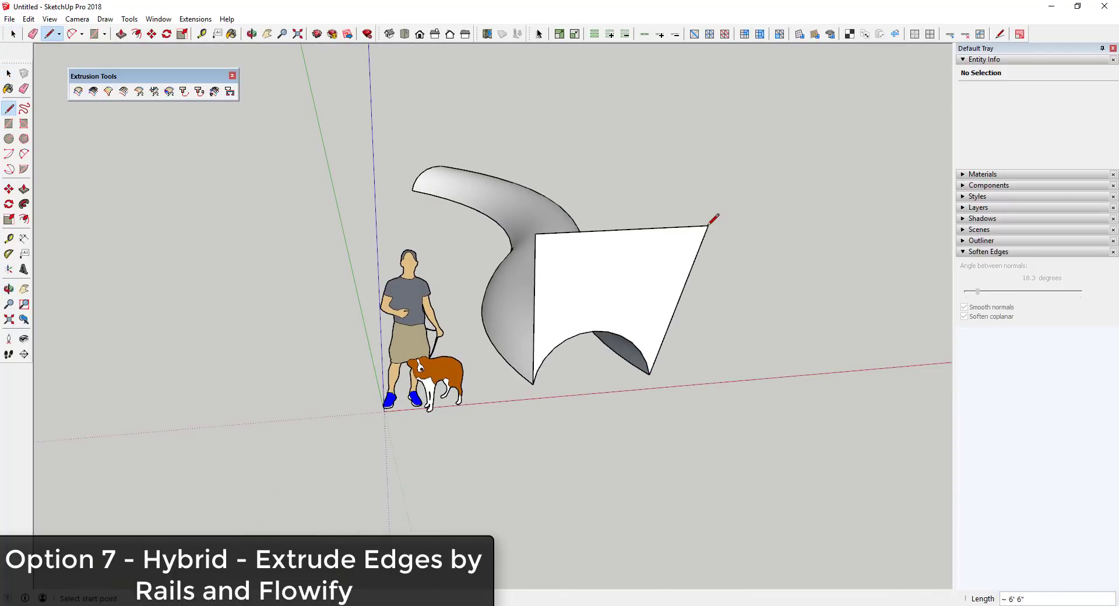
Erase the scale figure and check the length of the surface's long curved side edge.
key(o)
mouse_move(649, 257)
mouse_down()
mouse_move(599, 263)
mouse_move(588, 280)
mouse_up()
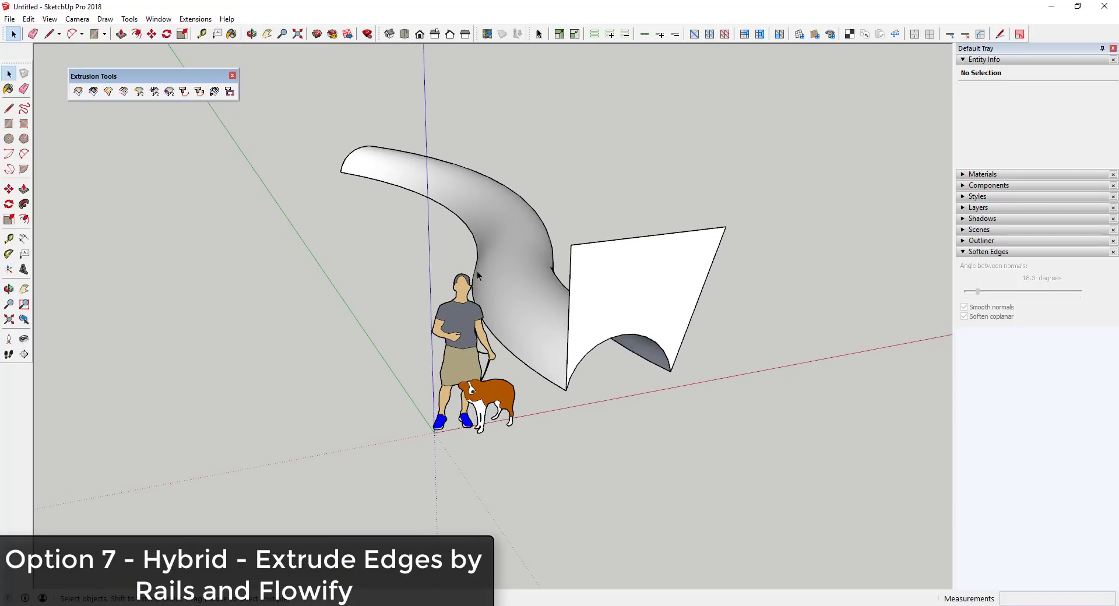
key(e)
click(445, 303)
key(space)
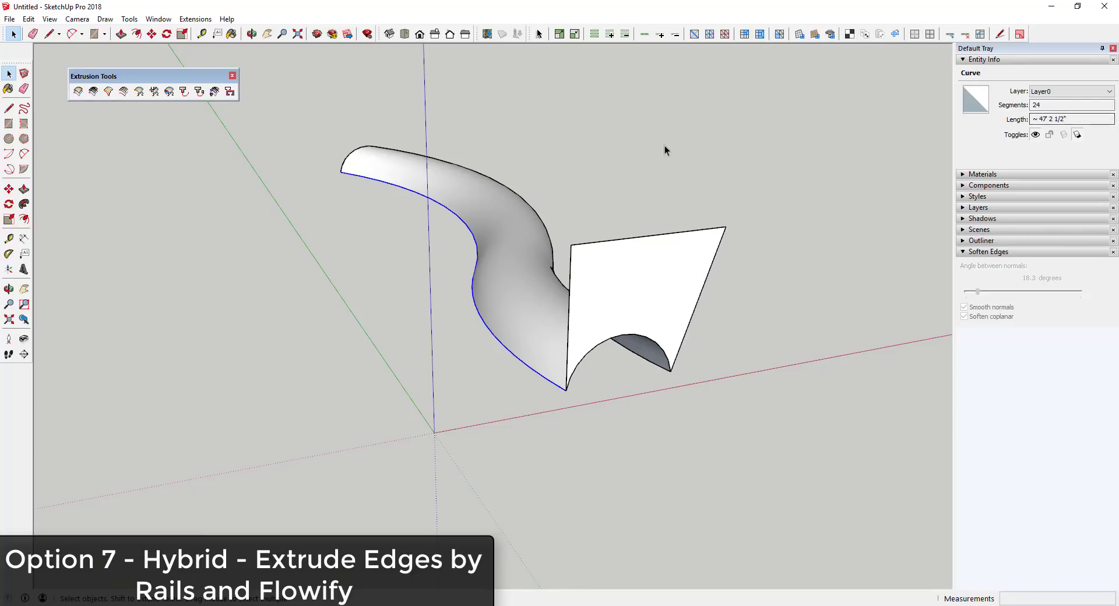
Draw a flat rectangular face above the surface, running back from the horizontal line, and remove the upright front face.
click(658, 180)
key(l)
click(570, 244)
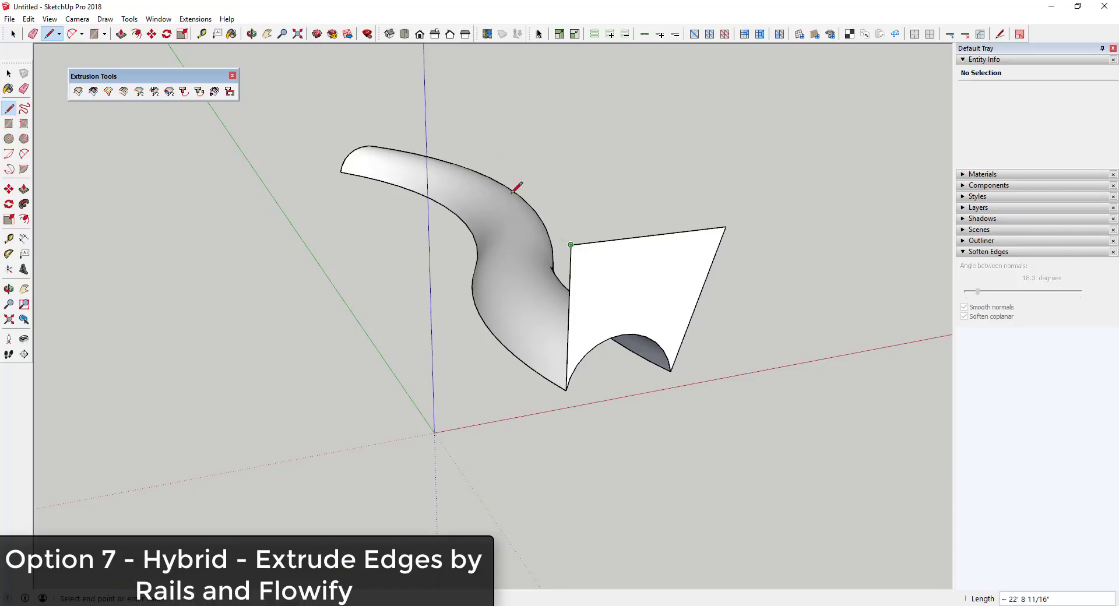
click(378, 132)
click(725, 226)
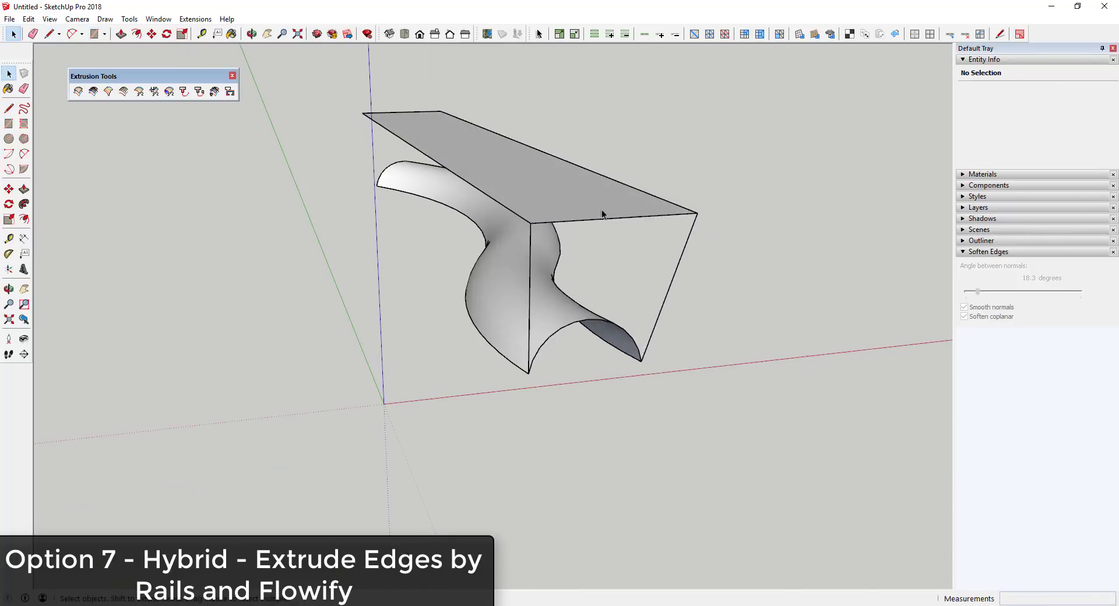
Group the flat face, and combine it with the surface group and the connecting lines in one group.
key(space)
middle_drag(674, 262, 366, 208)
click(487, 292)
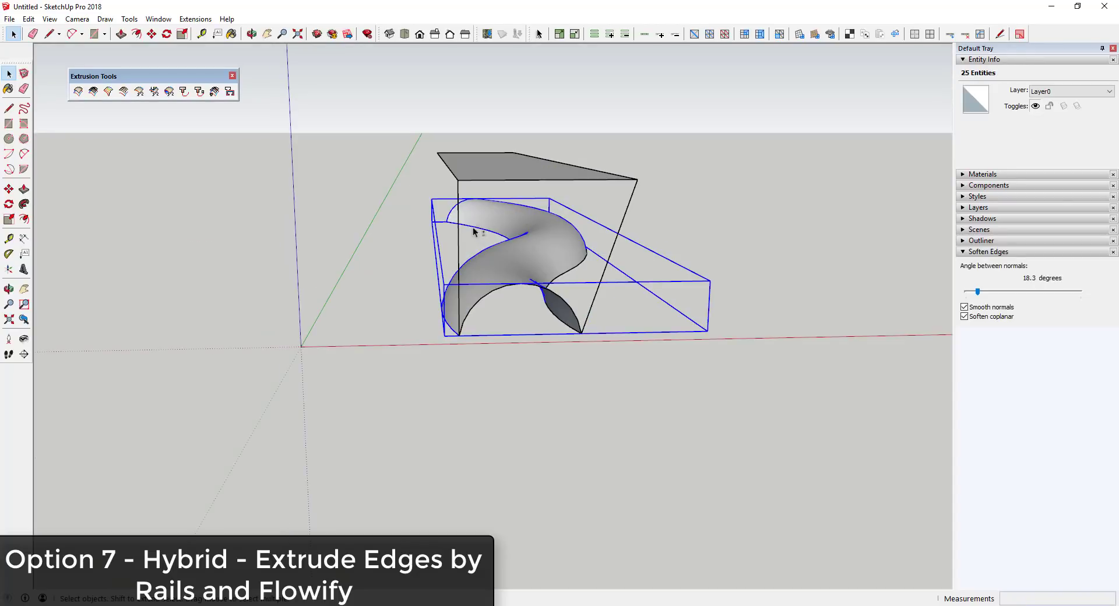
right_click(506, 167)
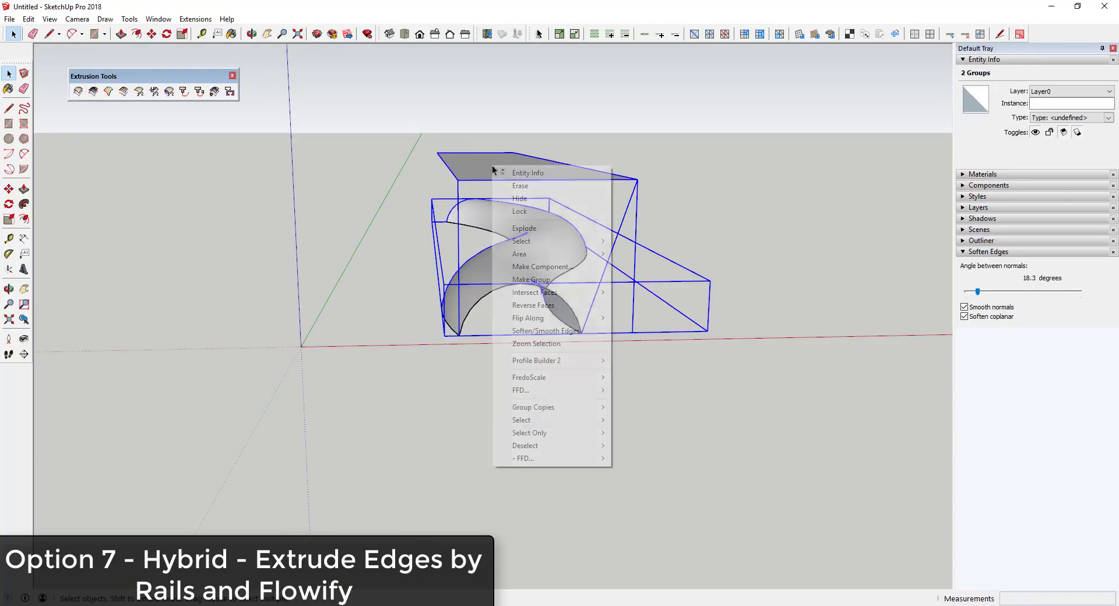
click(527, 442)
Apply Flowify's Impose Grid to the combined group.
click(188, 19)
mouse_move(256, 49)
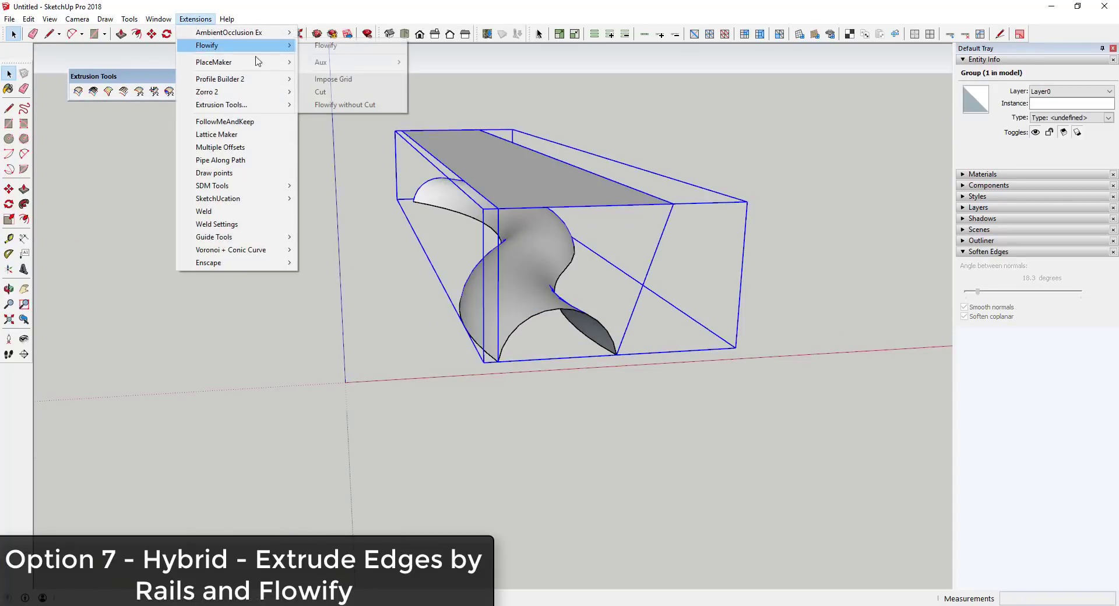
click(368, 82)
Draw a small upright rectangle on the long edge of the gridded flat face, near its front end.
middle_drag(597, 264, 656, 169)
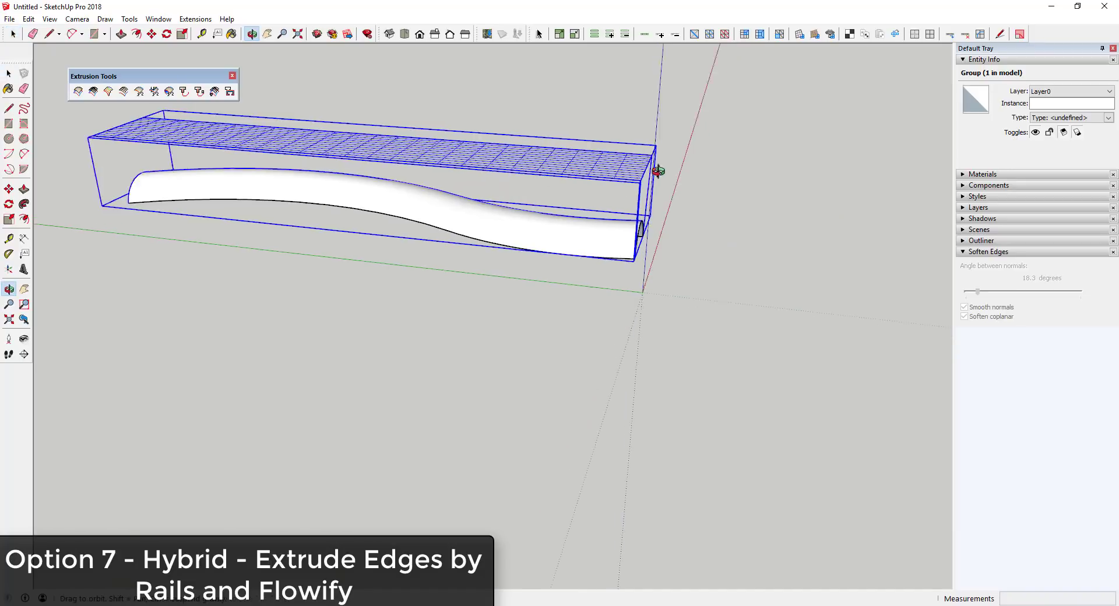
scroll(641, 168, up, 5)
key(r)
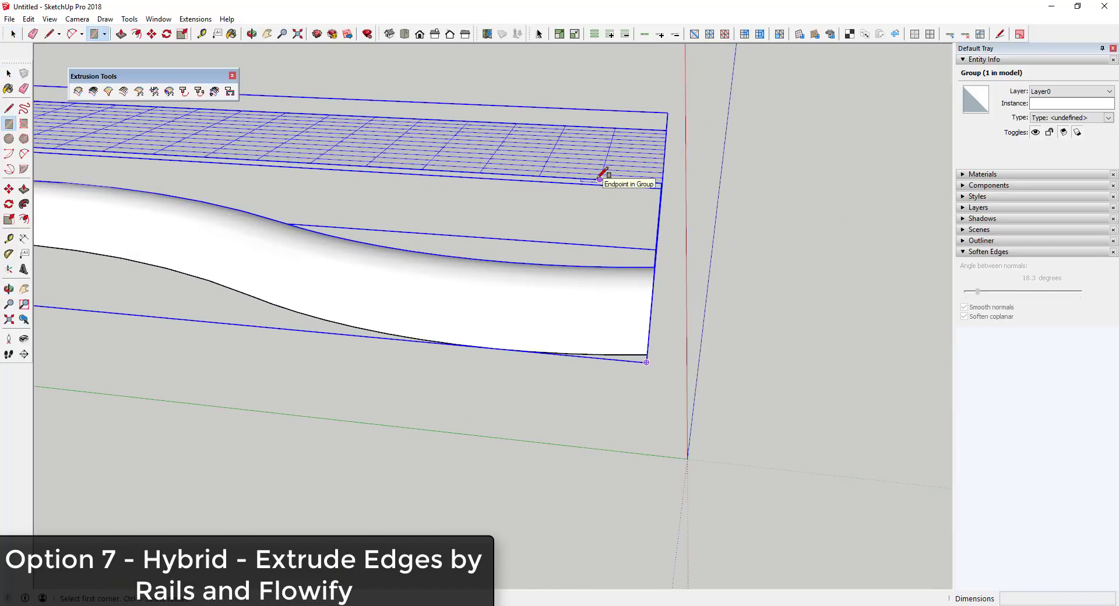
click(599, 178)
mouse_move(600, 179)
middle_down()
mouse_move(602, 113)
mouse_move(590, 173)
middle_up()
scroll(600, 130, up, 3)
click(610, 122)
key(space)
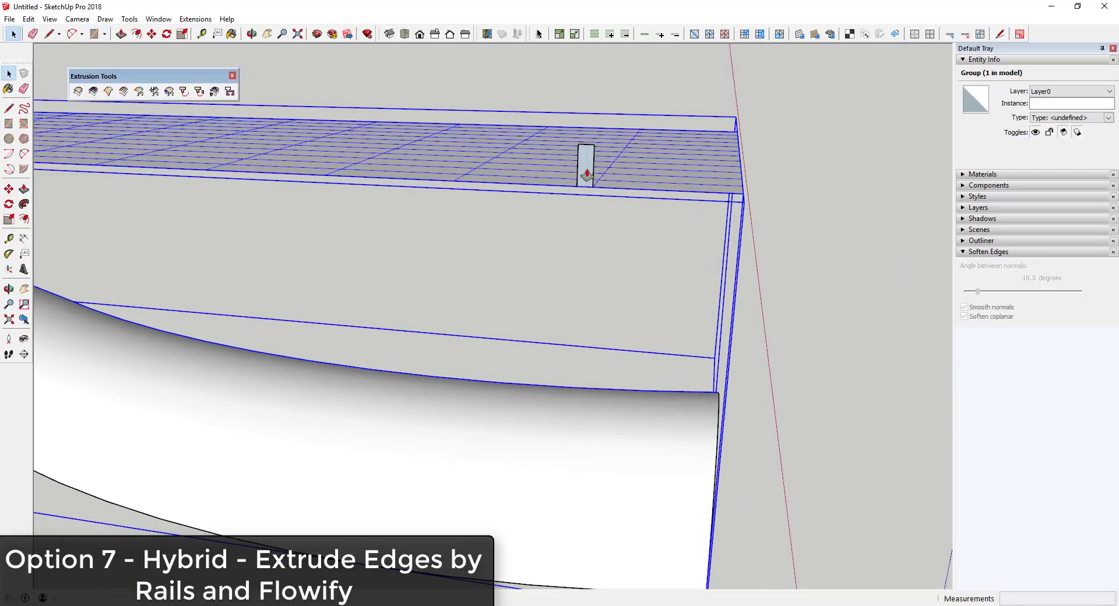
Push/Pull the upright rectangle across the width of the grid to form a beam, and group the beam.
key(p)
click(587, 173)
click(641, 132)
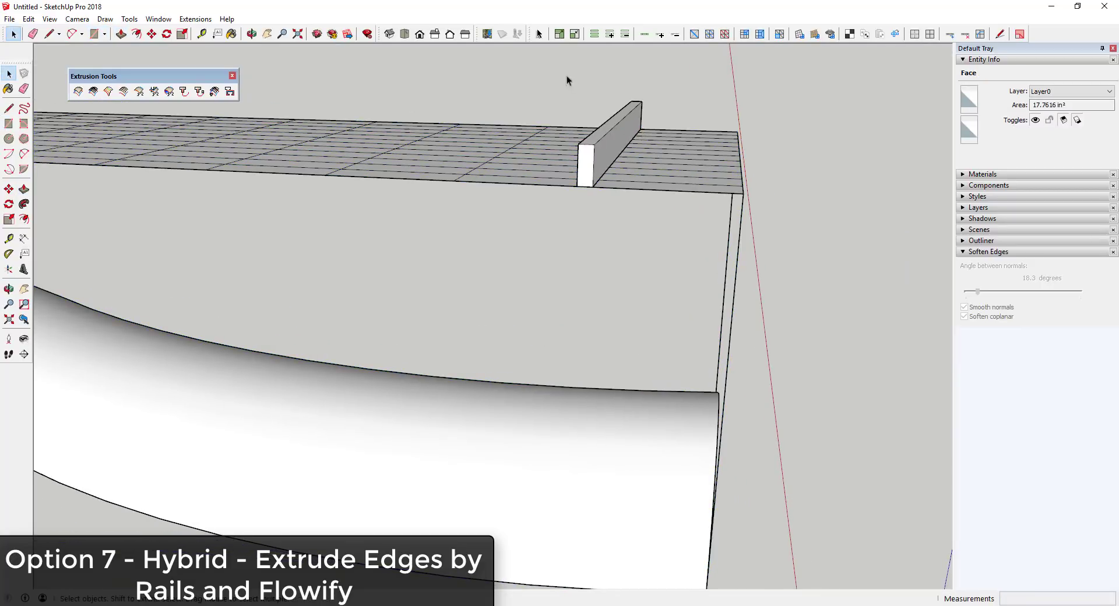
key(space)
middle_drag(567, 77, 587, 90)
drag(544, 82, 730, 248)
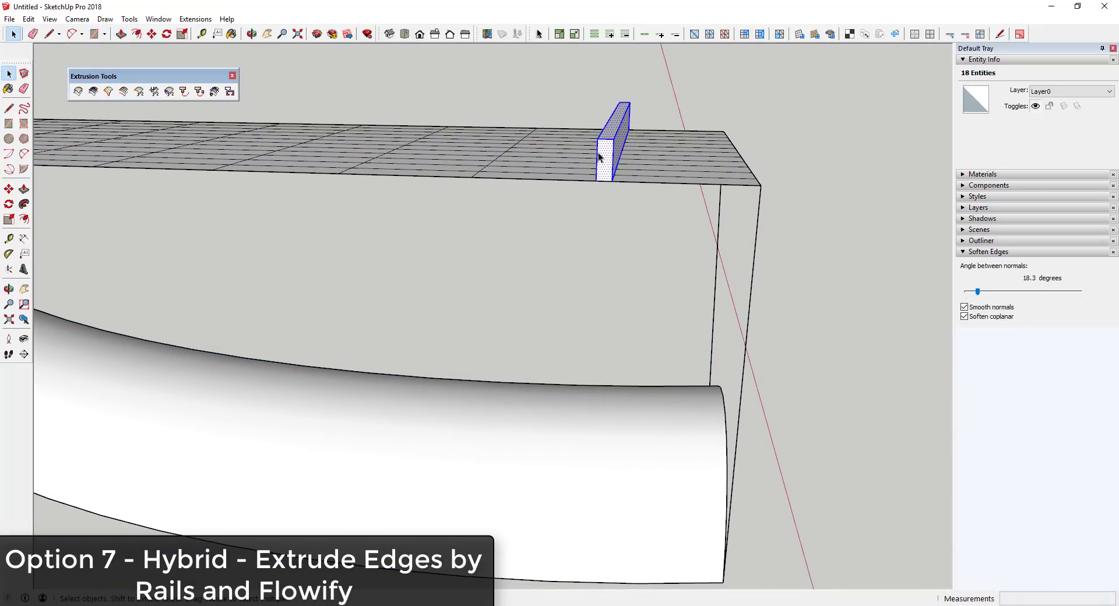
right_click(604, 159)
click(635, 258)
scroll(604, 163, down, 1)
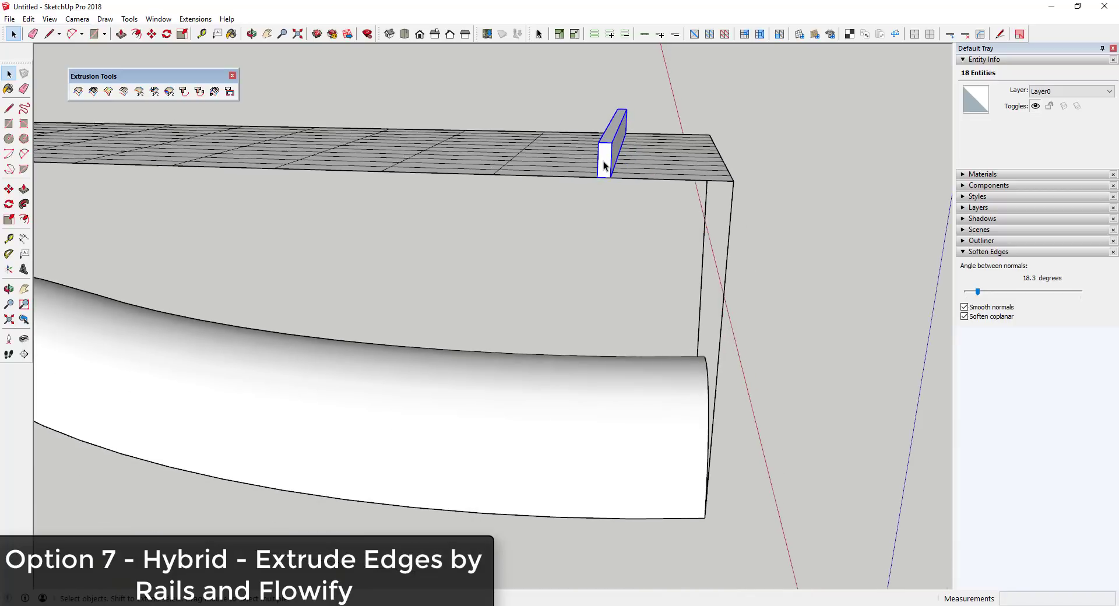
Copy the beam about 45' 3" to the far end of the grid and divide the distance into 15 equal spacings.
key(m)
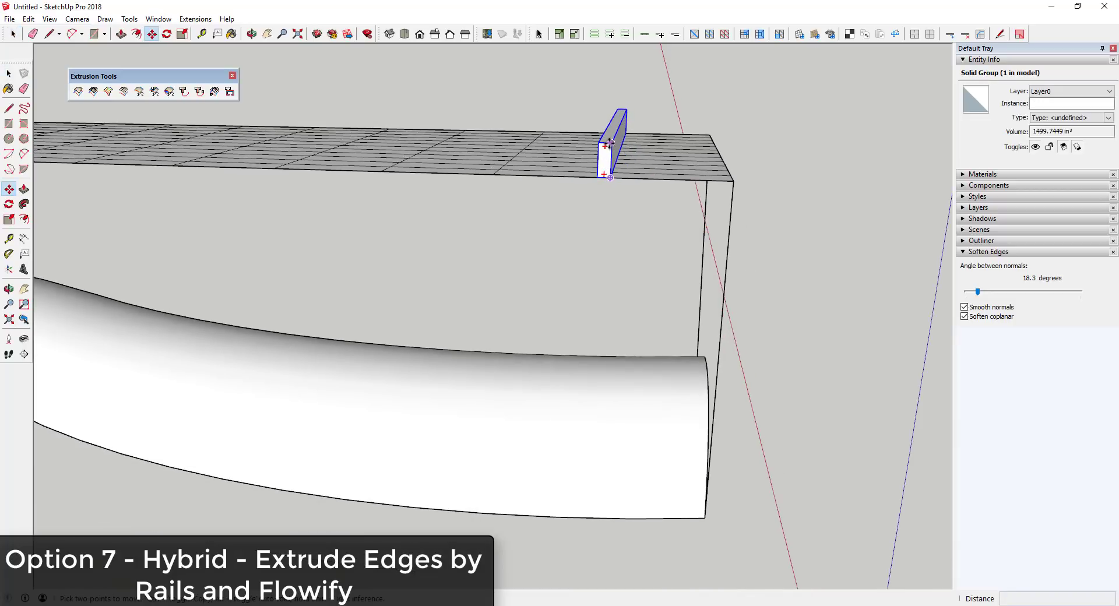
click(610, 145)
key(ctrl)
scroll(609, 160, down, 4)
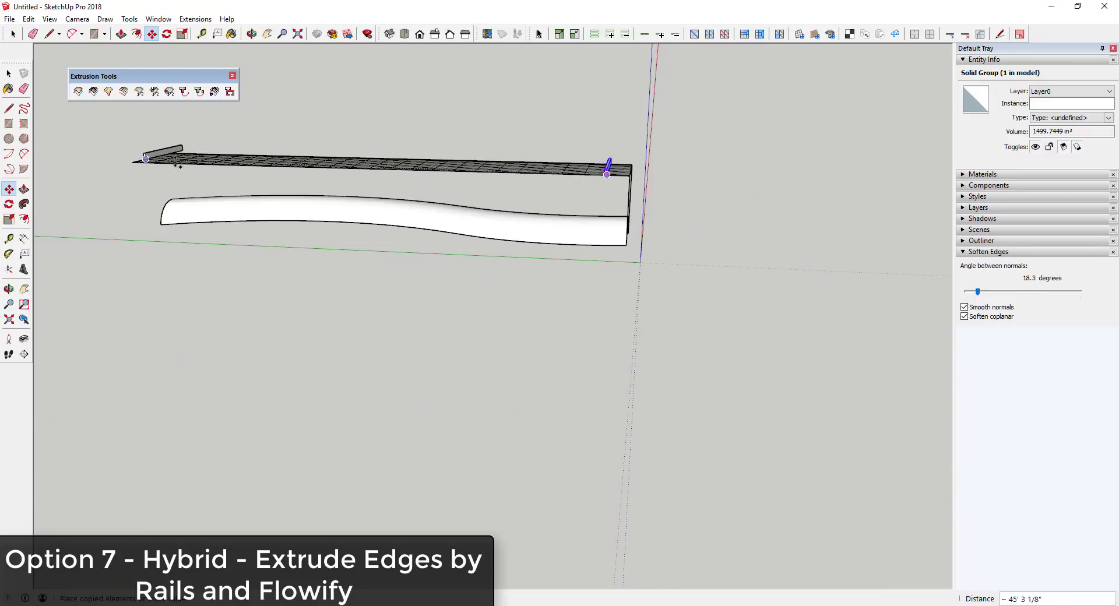
click(176, 164)
text(/15)
key(Return)
Explode all 16 beam groups and combine them into a single group.
middle_drag(145, 160, 634, 214)
key(space)
drag(634, 215, 460, 119)
right_click(506, 169)
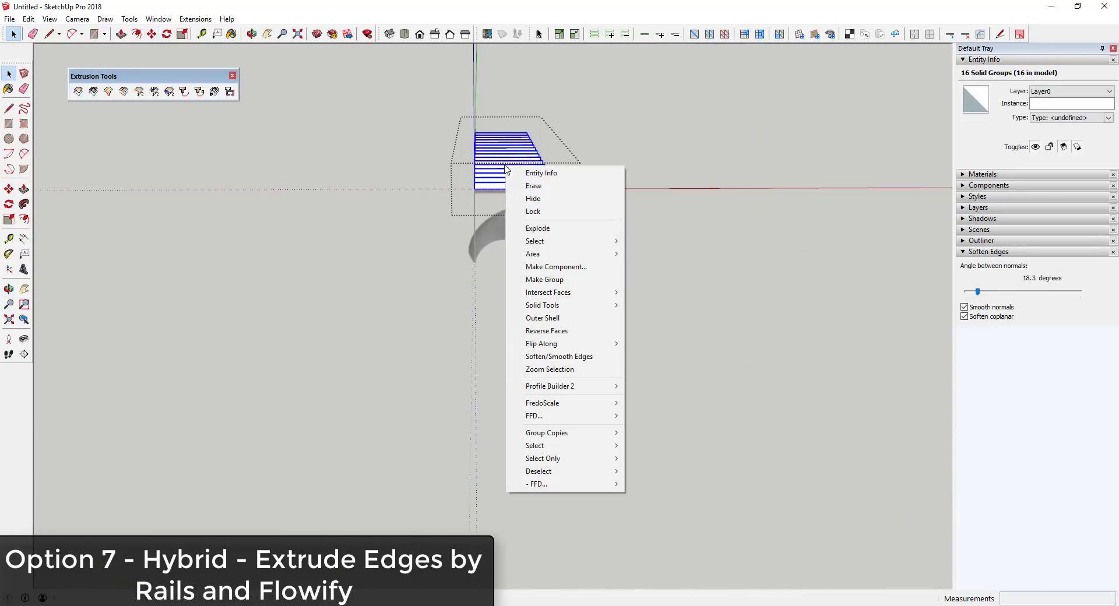
click(539, 228)
Apply Flowify to the beam group together with the grid-and-surface group to wrap the framing onto the curved surface.
middle_drag(539, 225, 636, 170)
scroll(636, 169, up, 3)
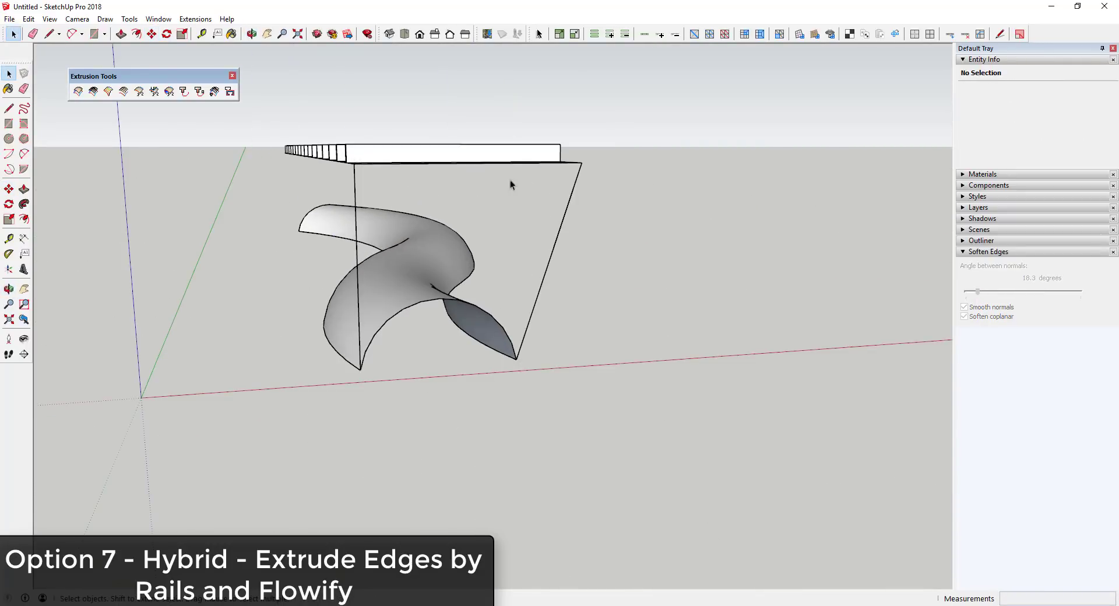
click(430, 157)
middle_drag(430, 158, 520, 218)
scroll(520, 218, up, 2)
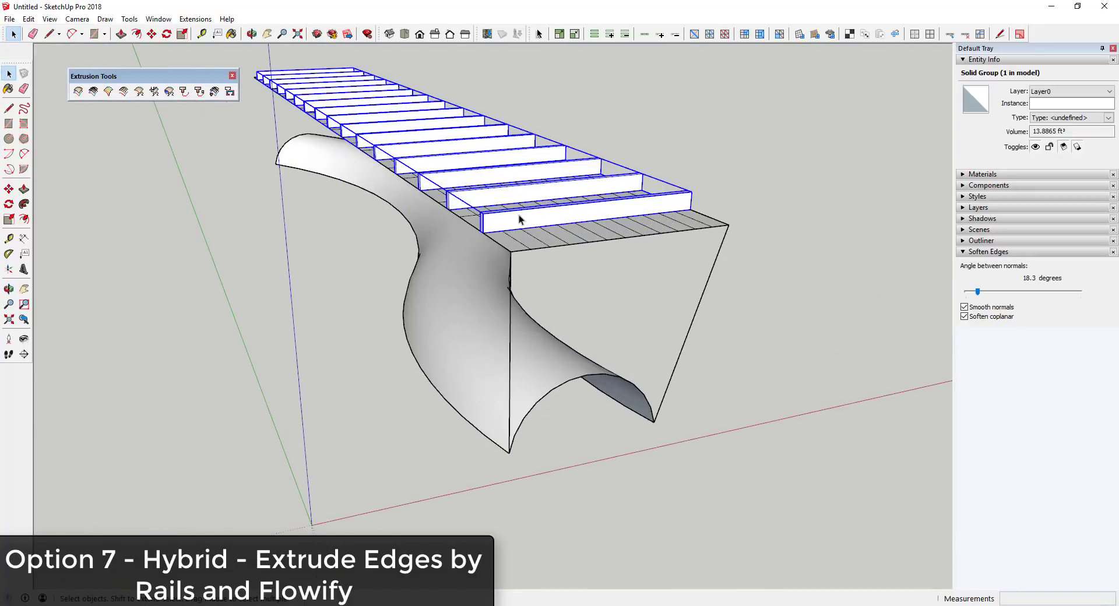
ctrl+click(526, 245)
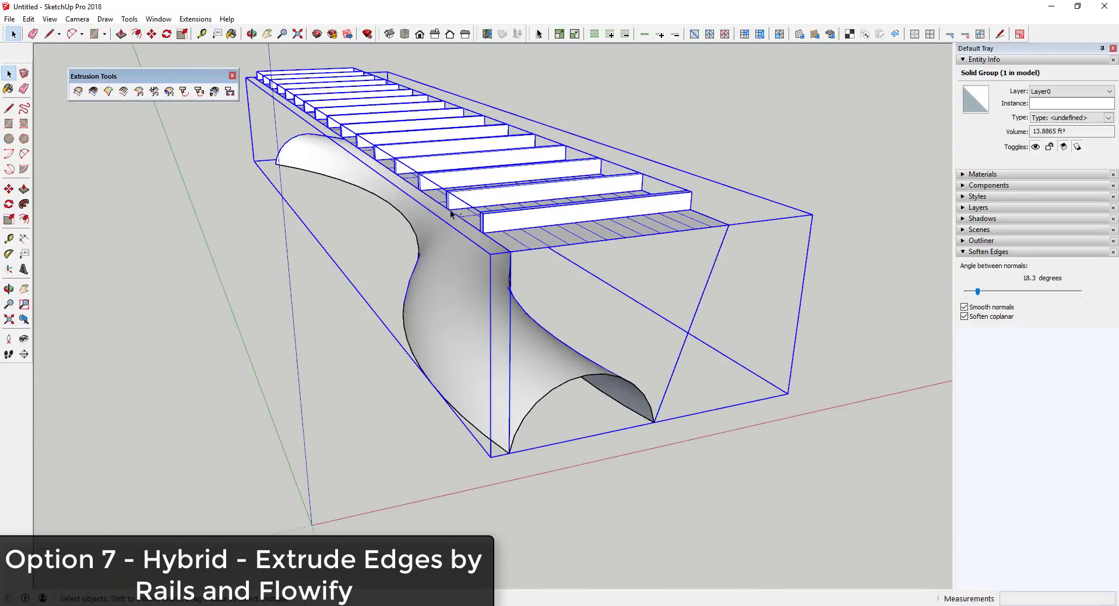
click(195, 18)
mouse_move(207, 47)
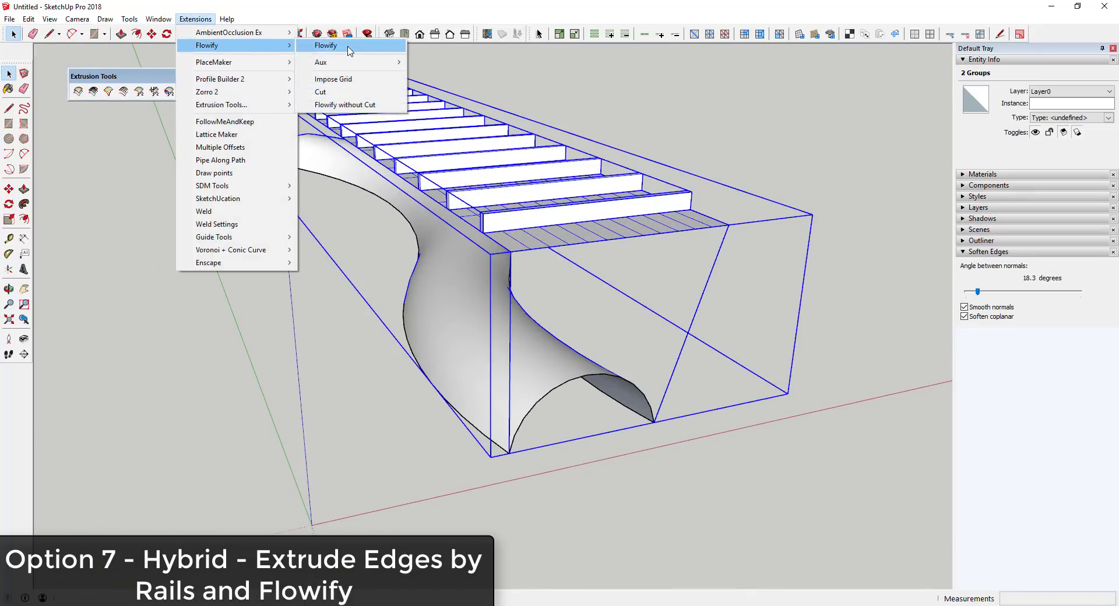
click(325, 45)
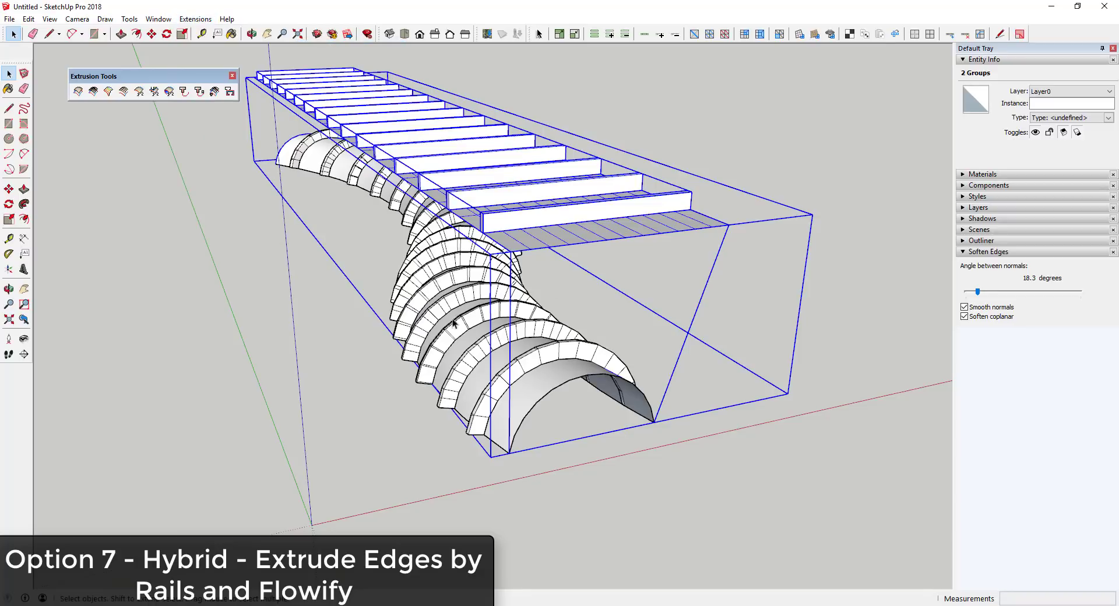
Soften the edges of the wrapped framing with an angle between normals of 20.1 degrees and view the result from several sides.
middle_drag(372, 231, 357, 293)
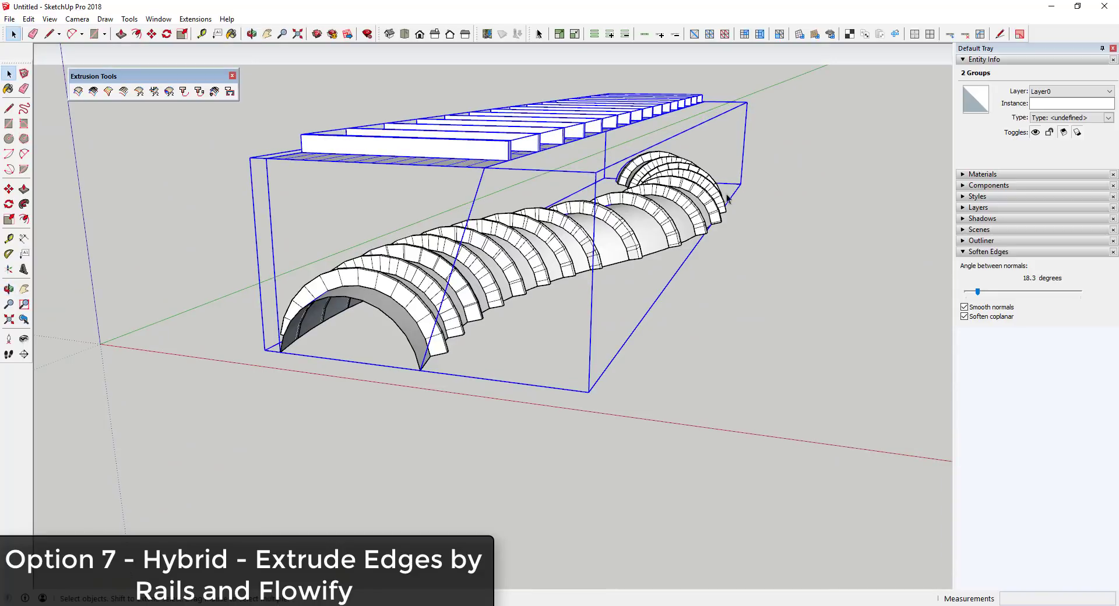
middle_drag(712, 221, 531, 263)
click(532, 263)
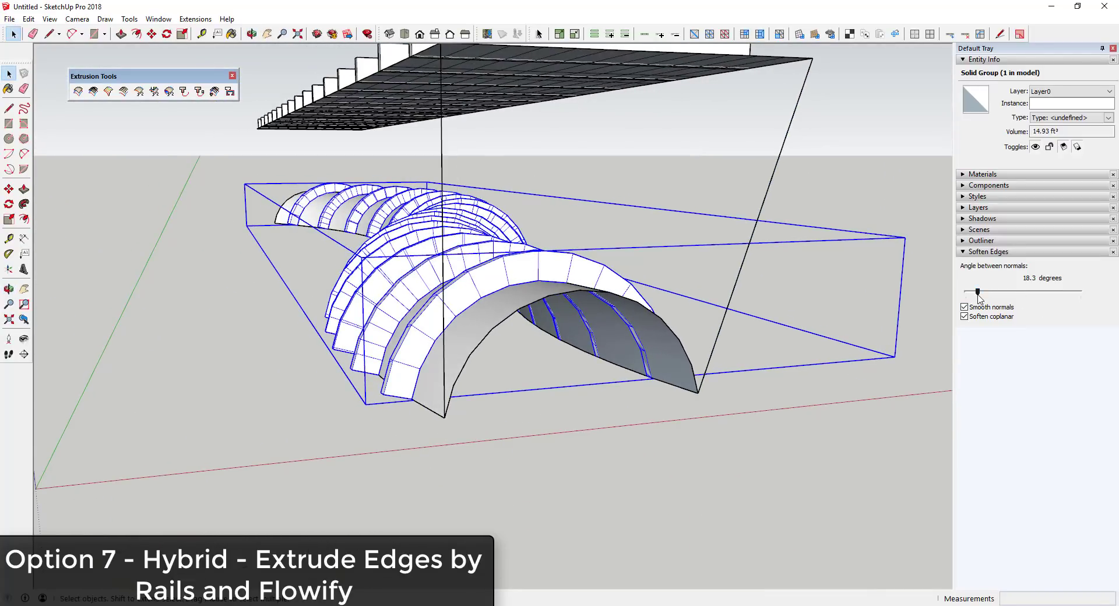
drag(978, 292, 978, 292)
middle_drag(657, 340, 769, 336)
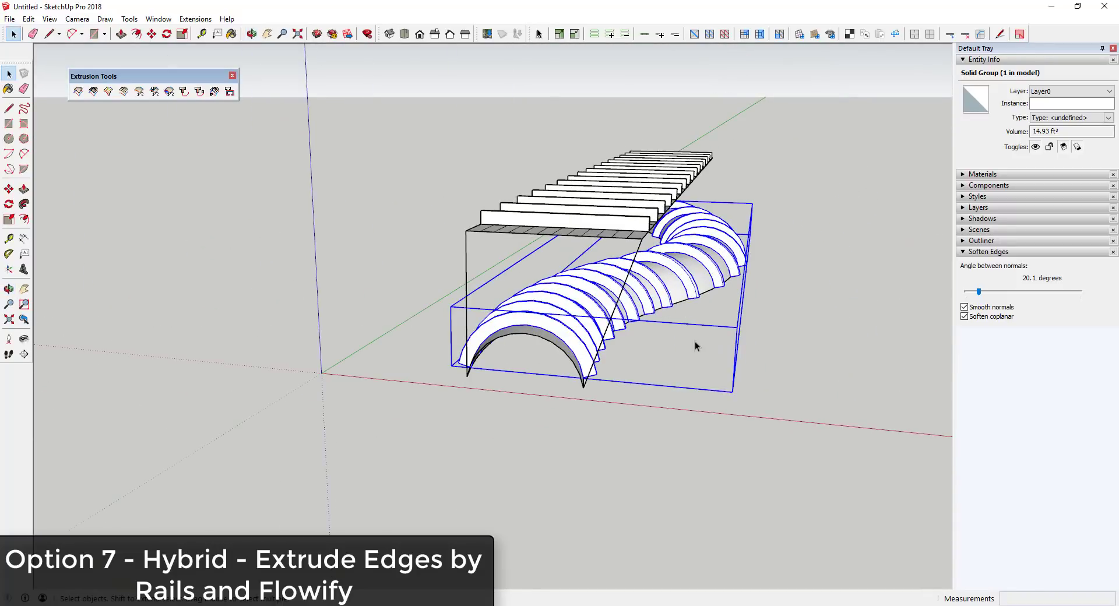
middle_drag(699, 297, 823, 318)
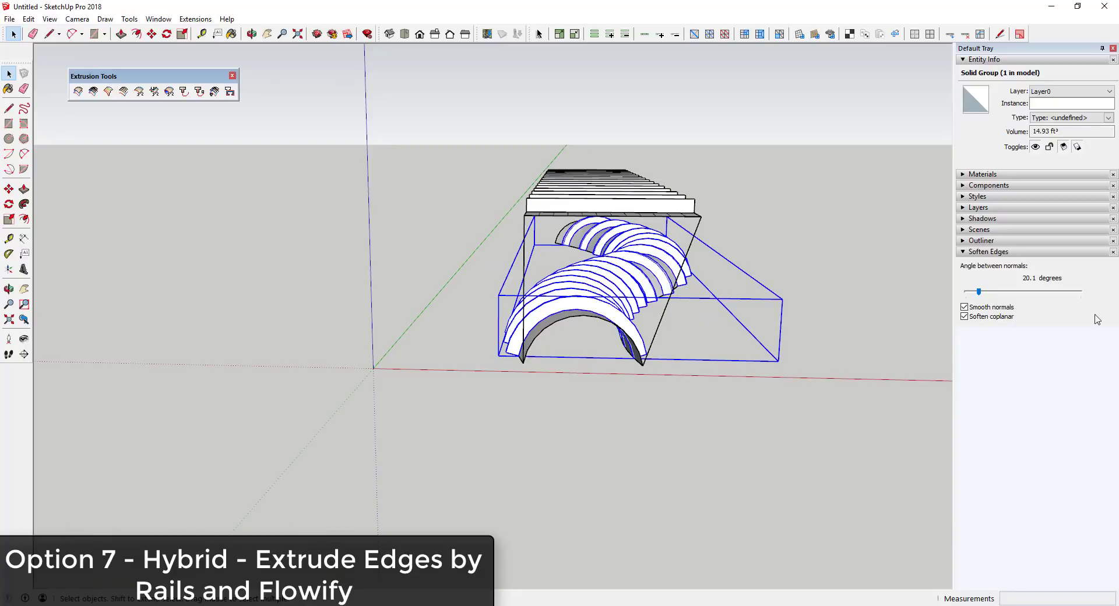